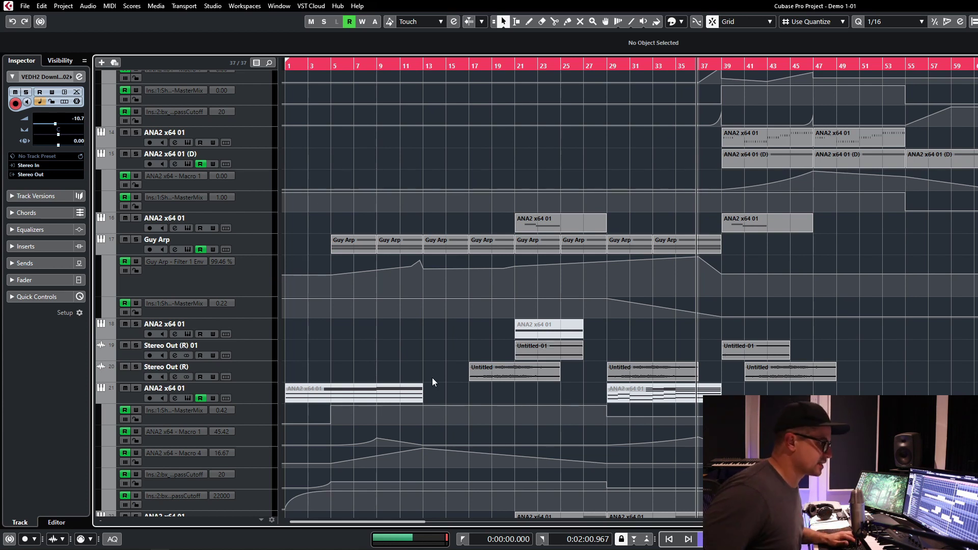
Solo the Drums folder with its kick, clap, hi-hat, loop, percussion and ride tracks, and play from bar 11
scroll(474, 210, up, 12)
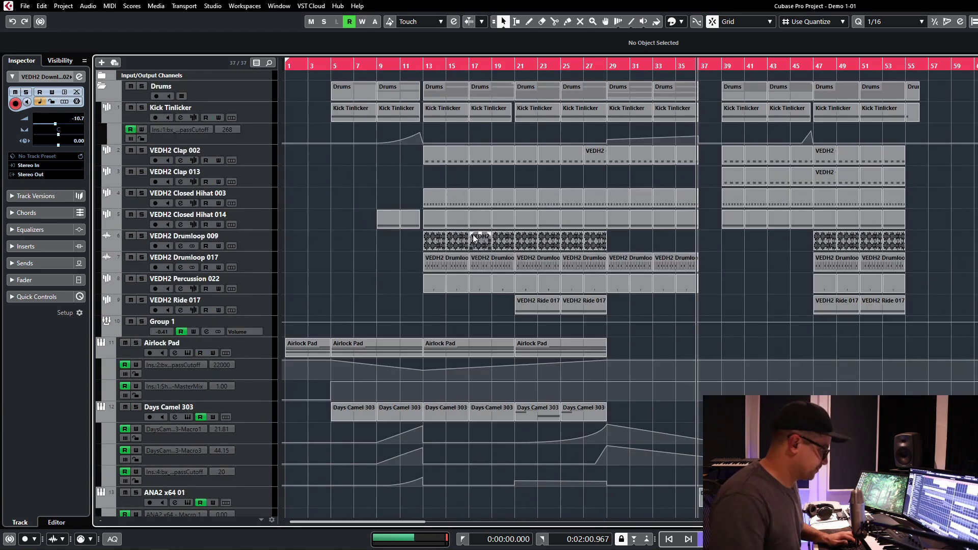
scroll(495, 226, down, 10)
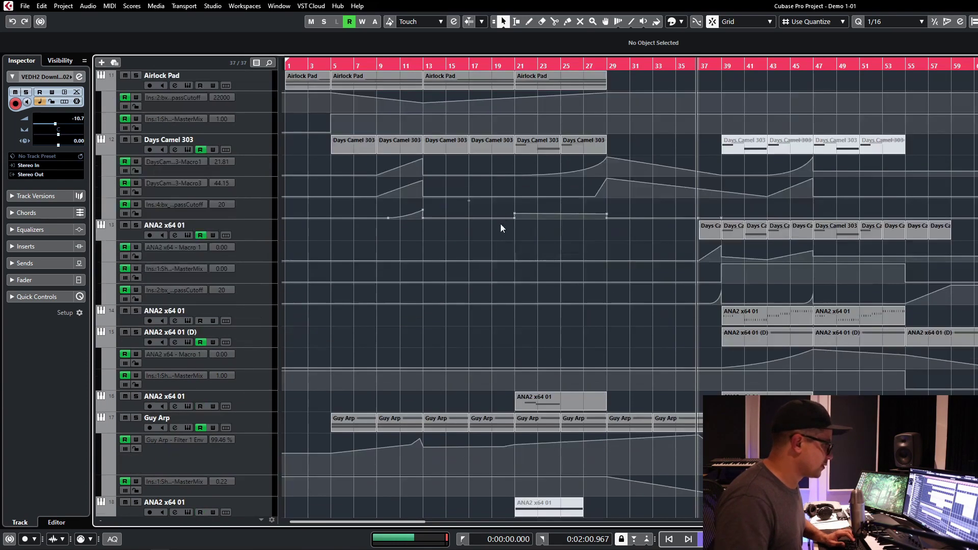
scroll(497, 102, up, 3)
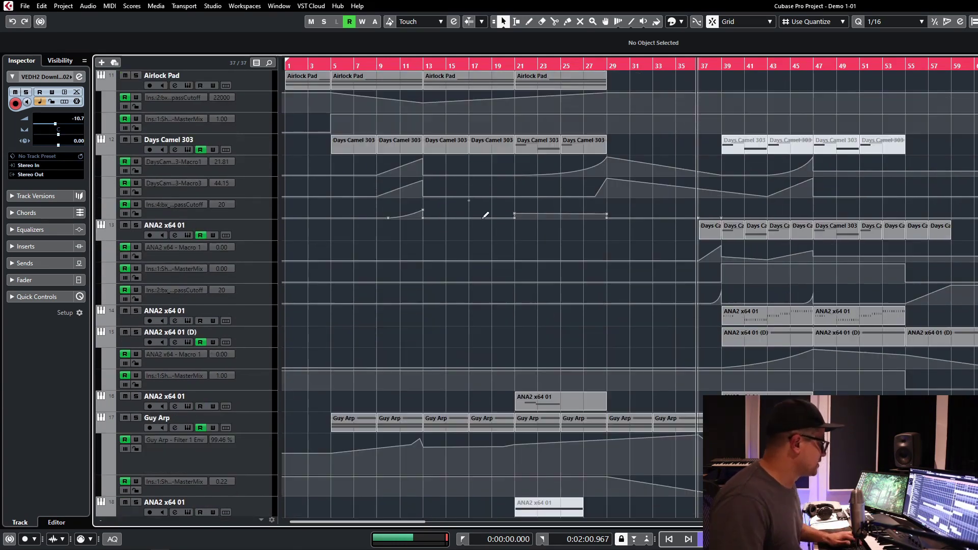
scroll(448, 259, down, 12)
scroll(448, 255, down, 10)
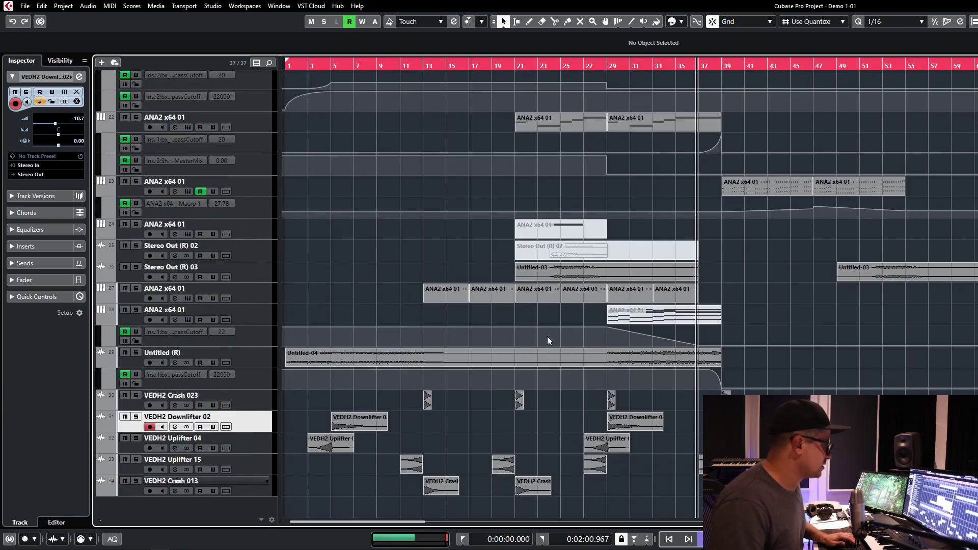
scroll(418, 238, up, 20)
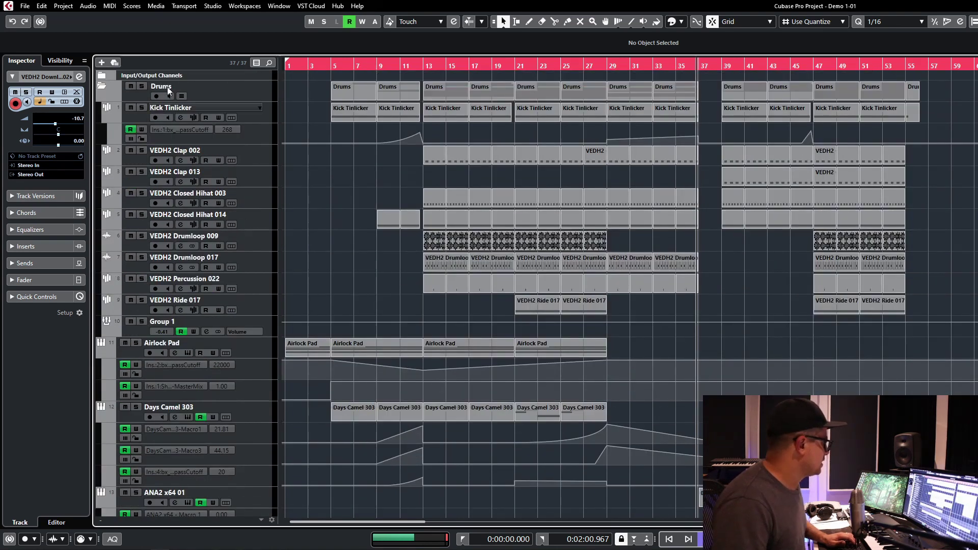
click(141, 86)
click(417, 66)
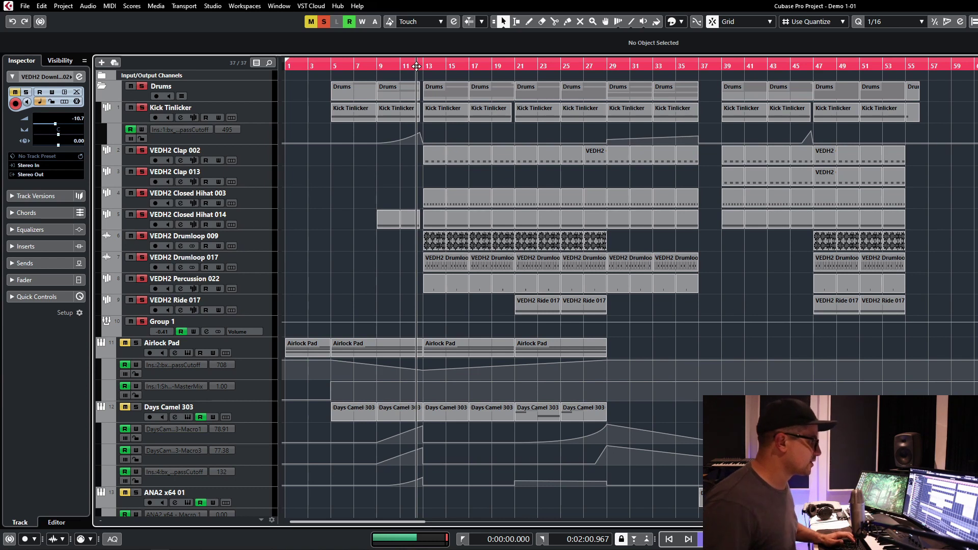
key(space)
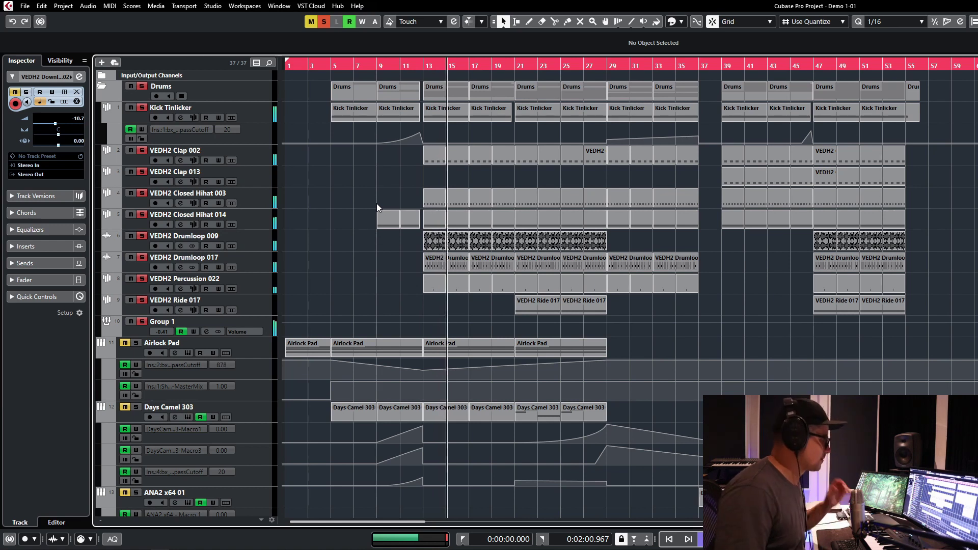
Solo VEDH2 Downlifter 02, Uplifter 04, Uplifter 15, Crash 013 and Crash 023, and audition bars 12 and 28
scroll(466, 255, down, 5)
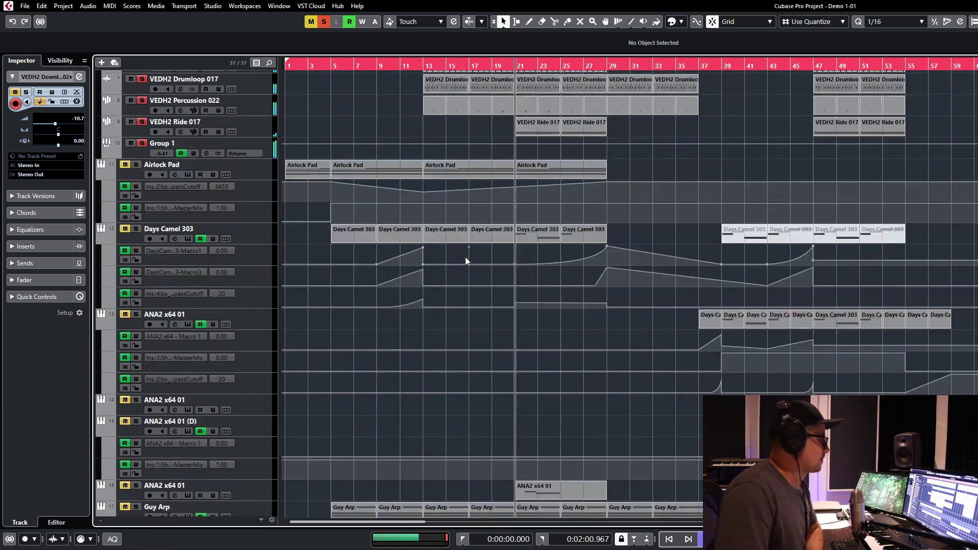
scroll(502, 276, down, 15)
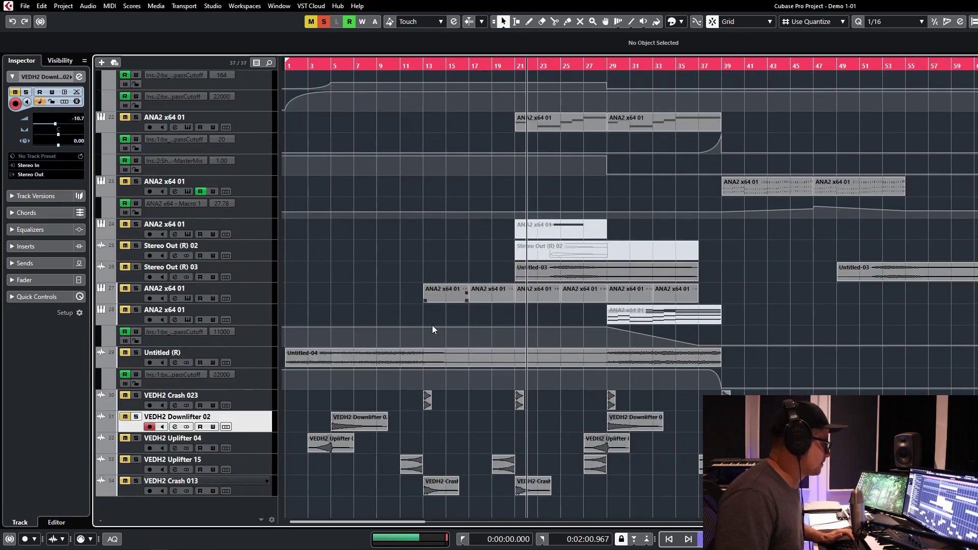
click(137, 417)
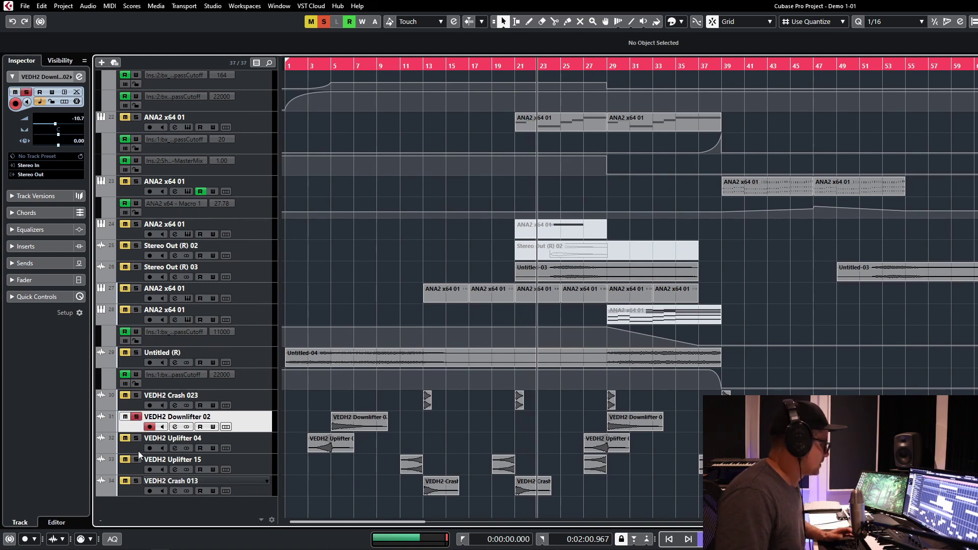
click(136, 439)
click(136, 460)
click(136, 481)
click(136, 395)
click(421, 65)
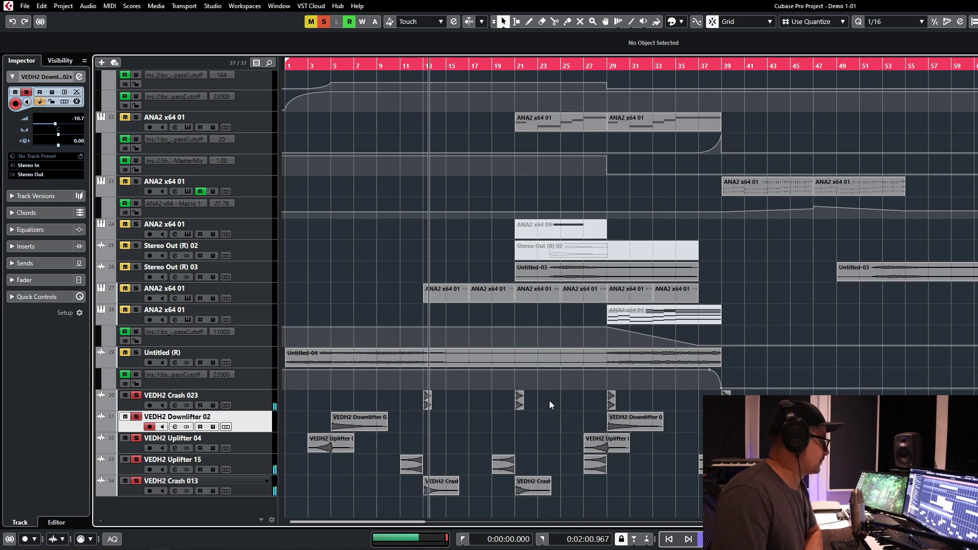
click(602, 68)
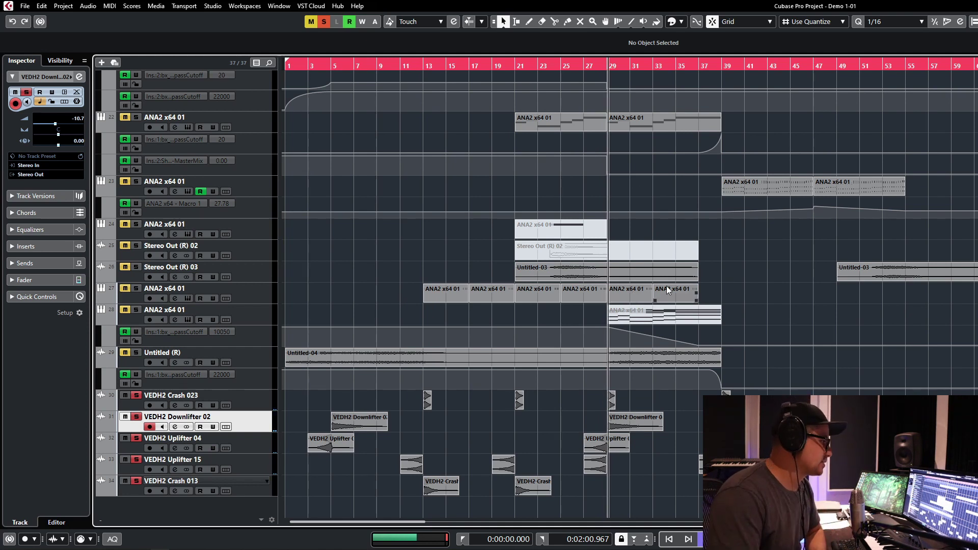
Deactivate all solos in the project
scroll(332, 285, up, 3)
scroll(239, 314, down, 3)
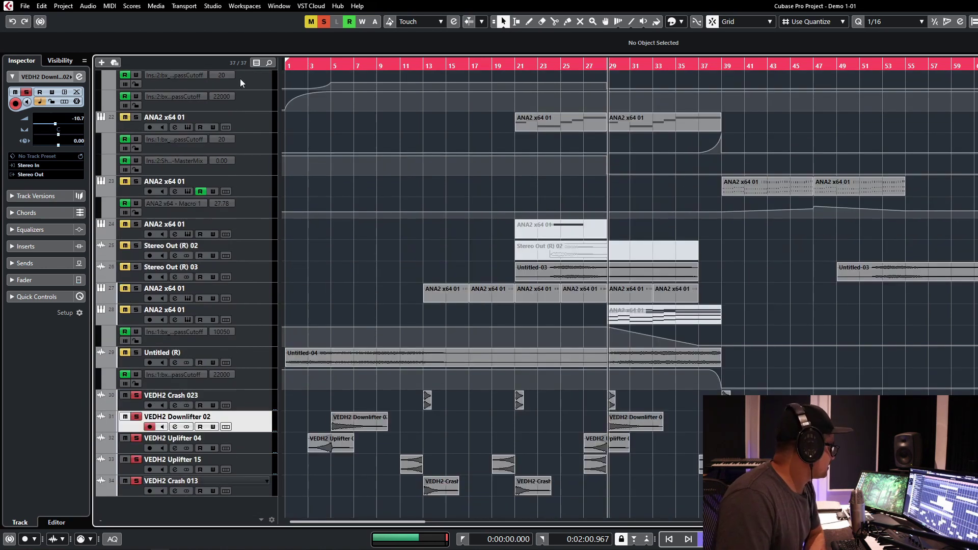
click(324, 23)
Open the Airlock Pad's ANA instrument for a look, then close it
scroll(437, 178, up, 6)
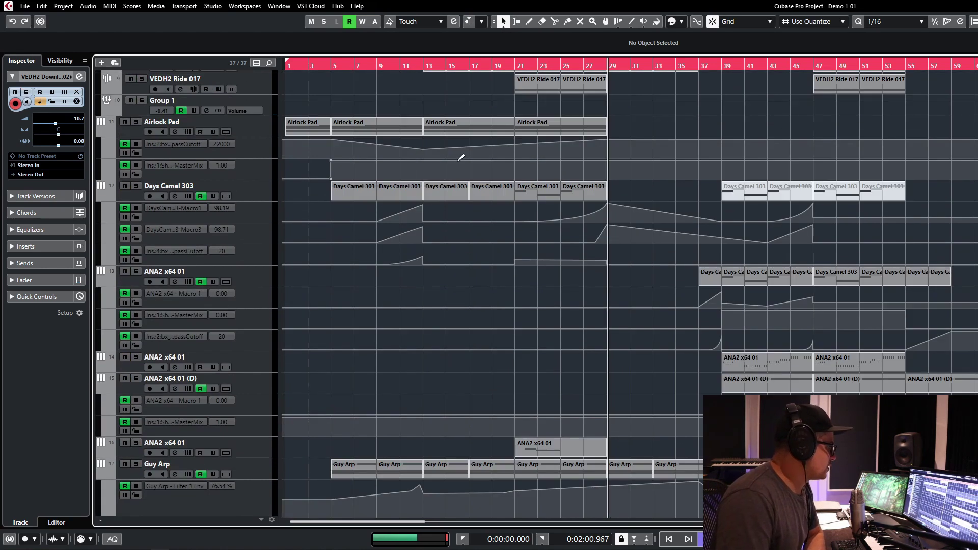
scroll(459, 163, up, 2)
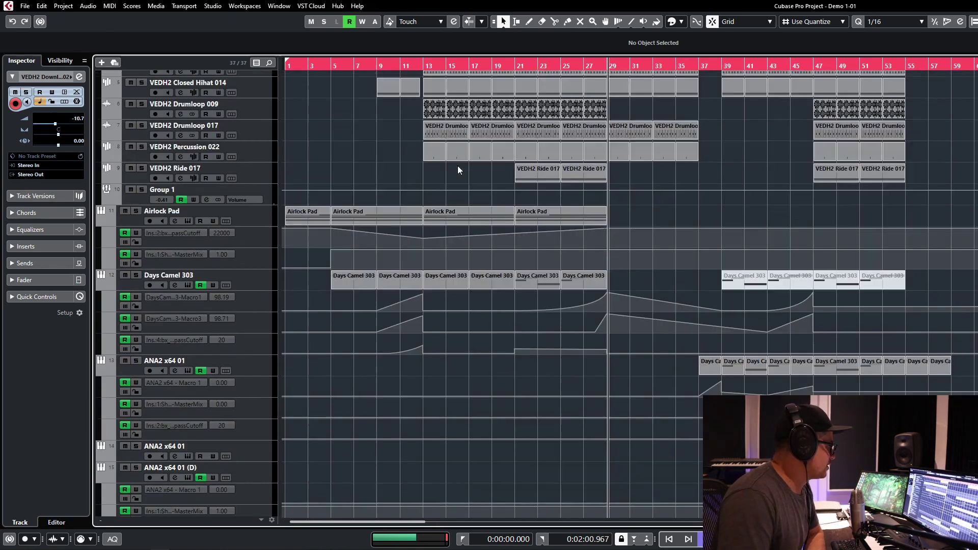
click(187, 219)
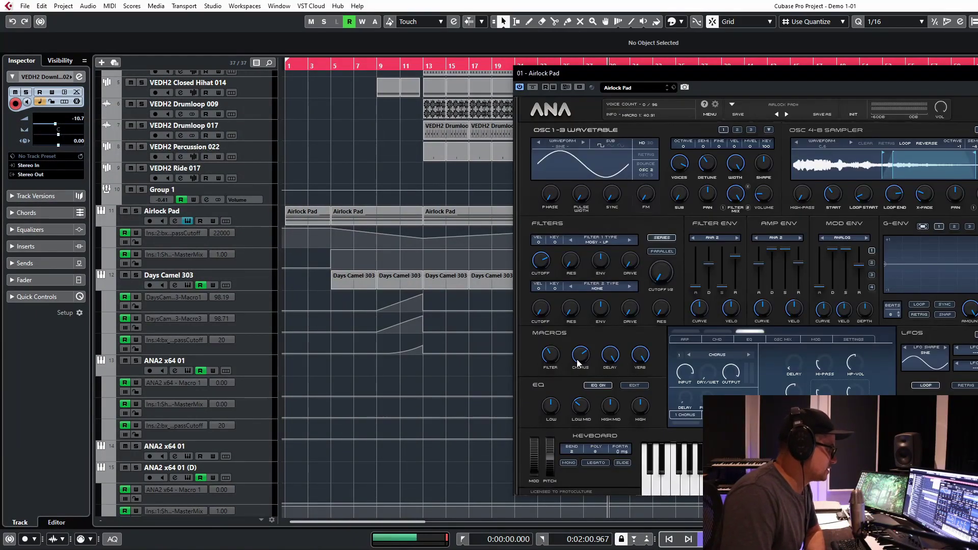
drag(632, 74, 399, 43)
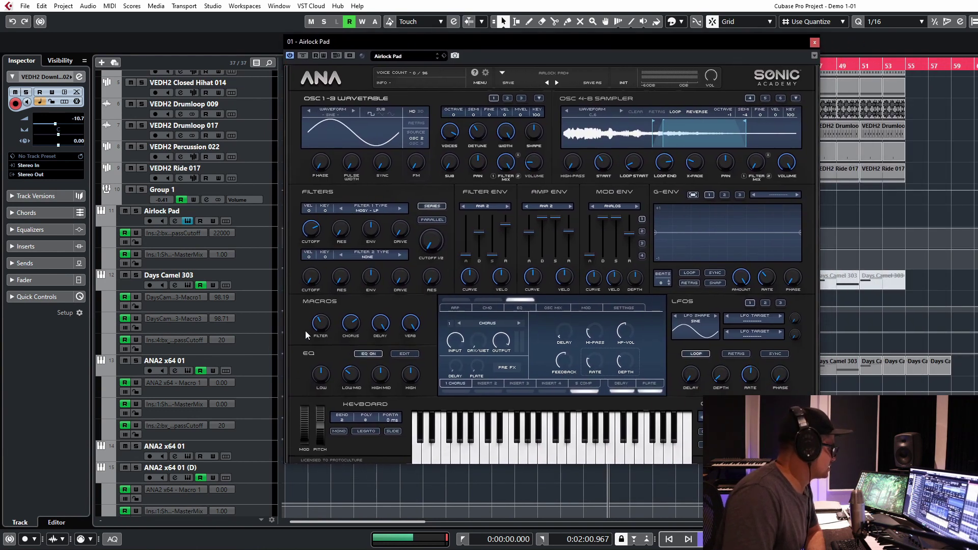
mouse_move(325, 323)
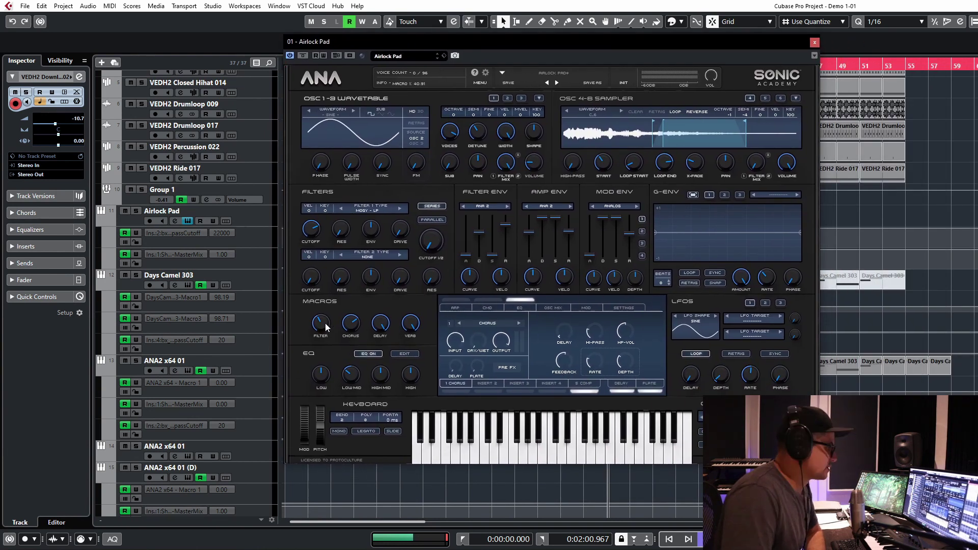
click(815, 43)
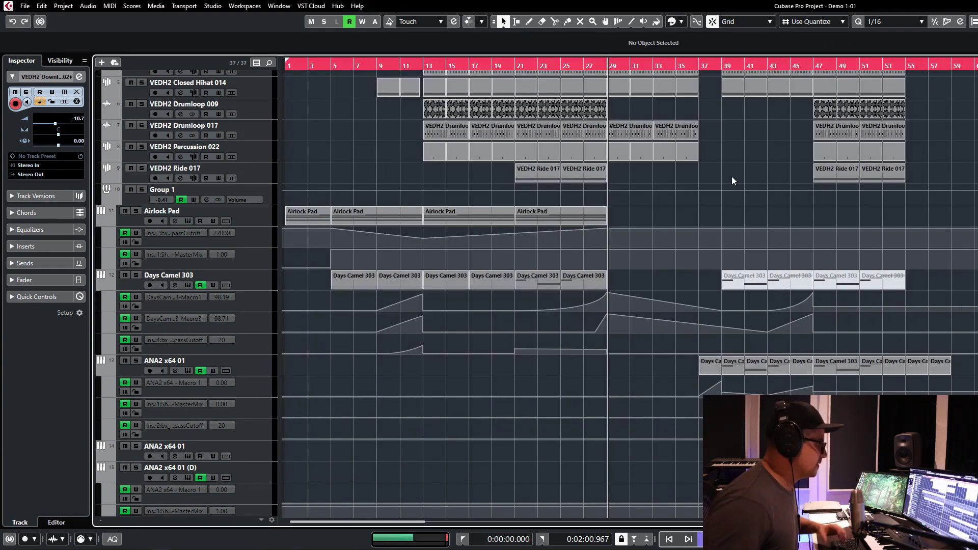
Solo the Airlock Pad and play it from bar 1
scroll(368, 146, up, 5)
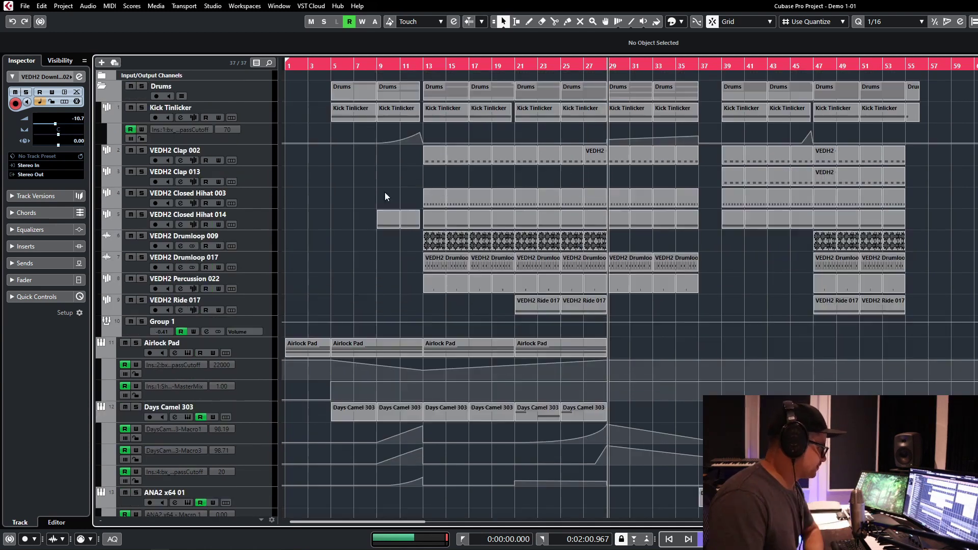
click(311, 68)
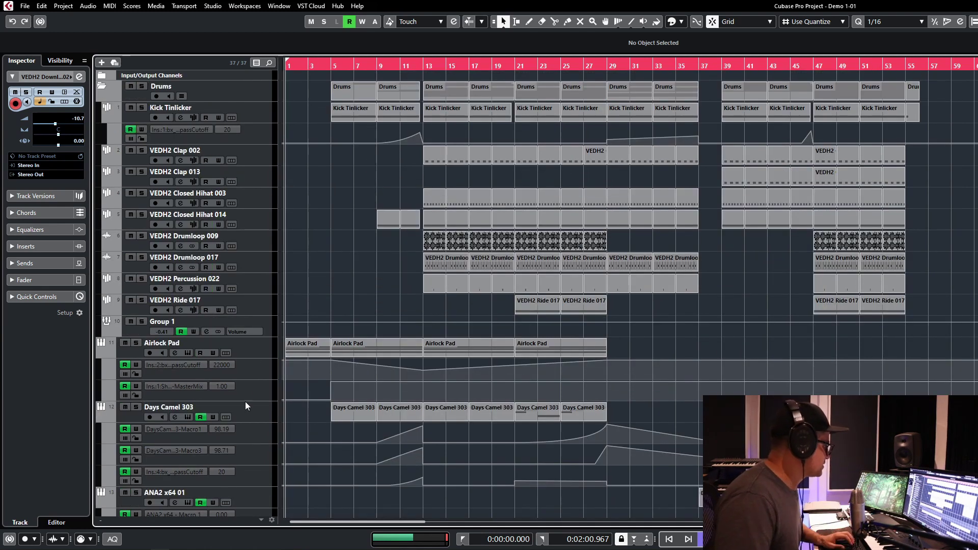
click(136, 343)
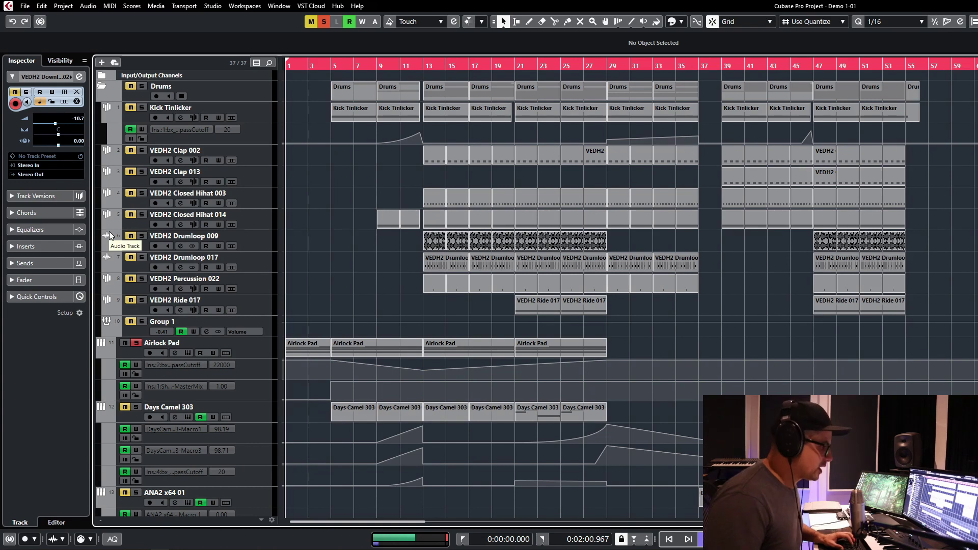
key(space)
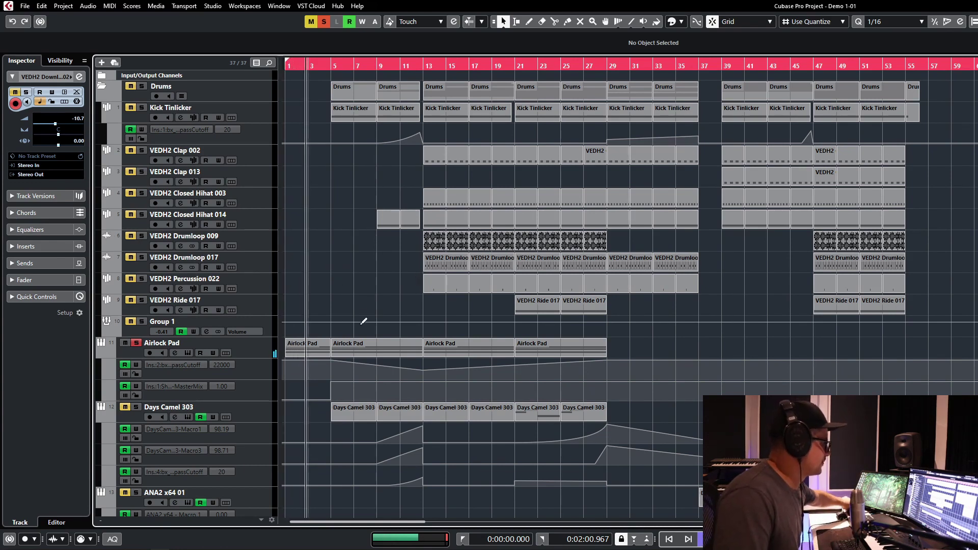
scroll(472, 364, down, 3)
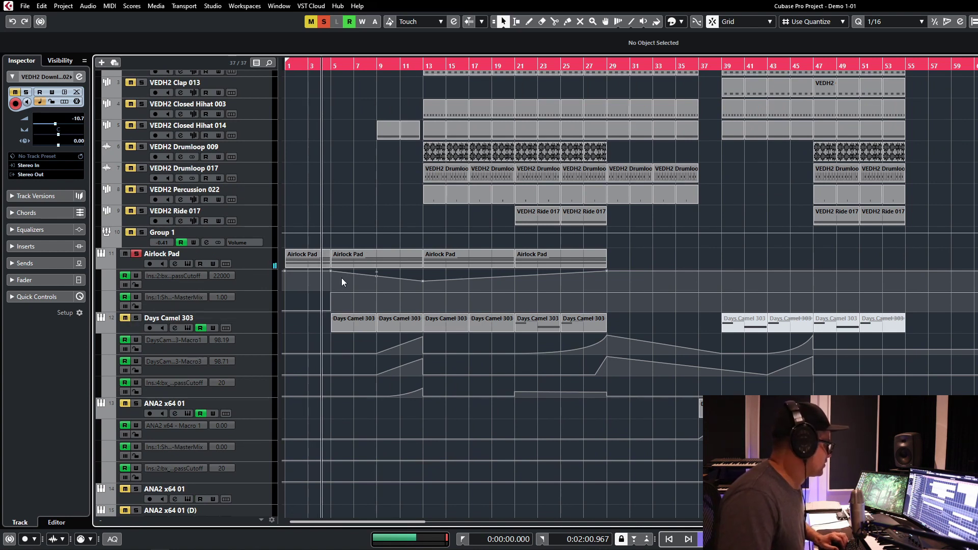
click(175, 264)
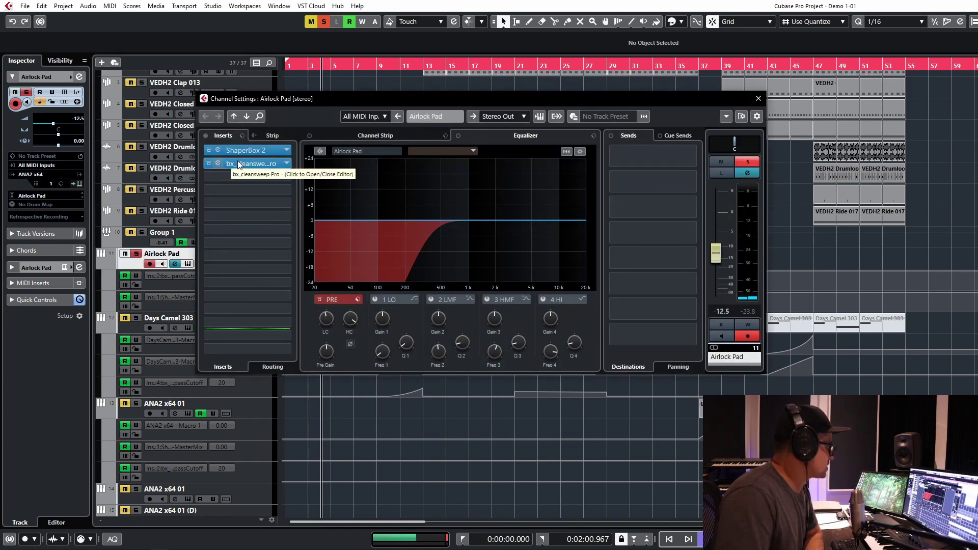
click(758, 98)
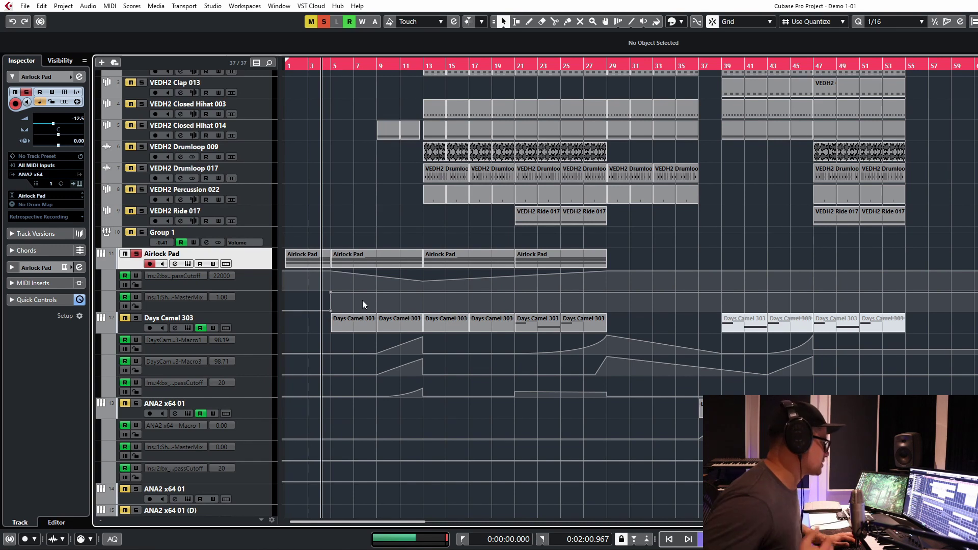
In the MixConsole, add SPL Attacker Plus to insert slot 2 of channel 23, ANA2 x64 01
key(F3)
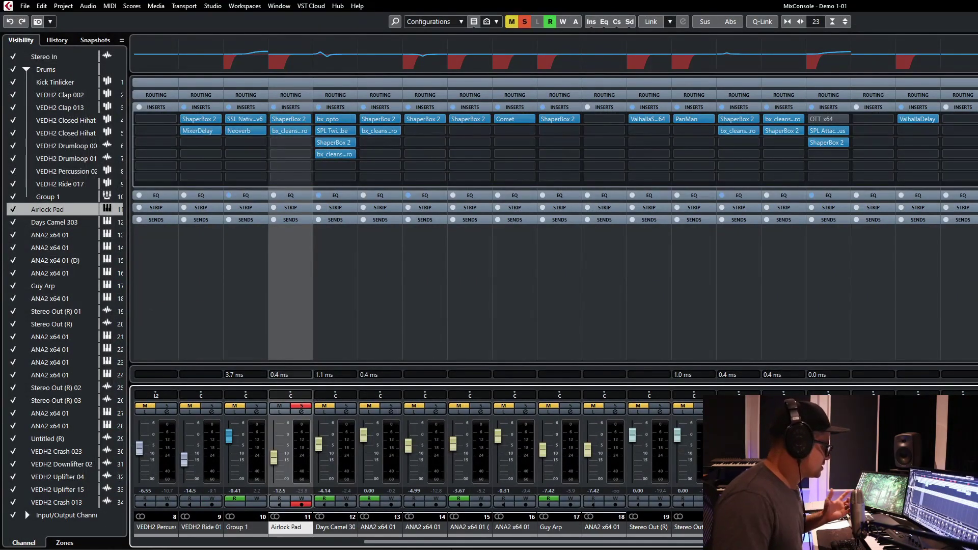
drag(439, 545, 184, 541)
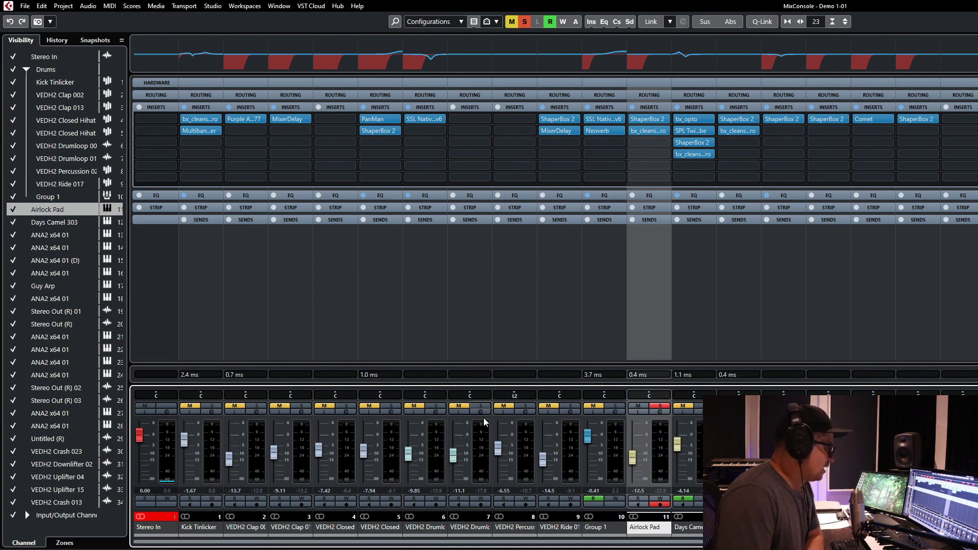
drag(500, 545, 649, 544)
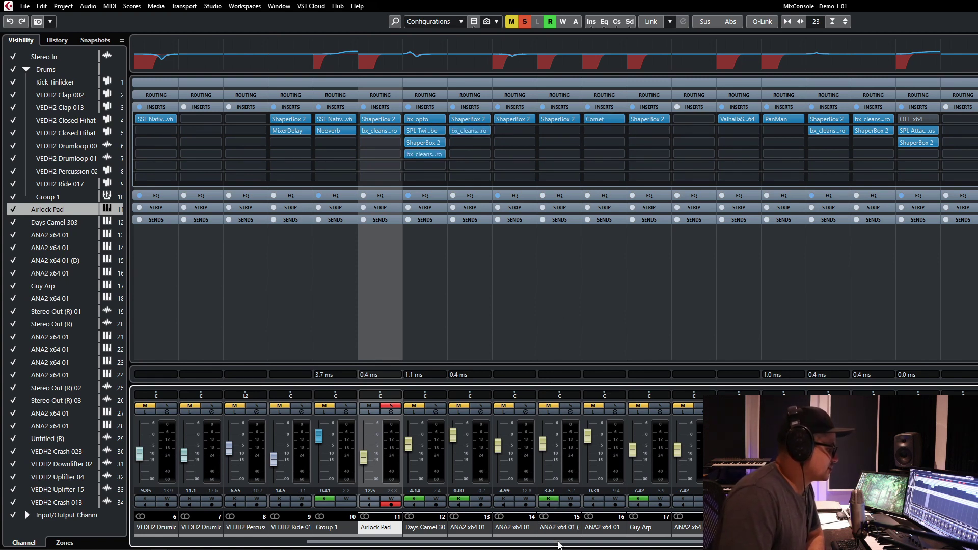
drag(576, 543, 597, 545)
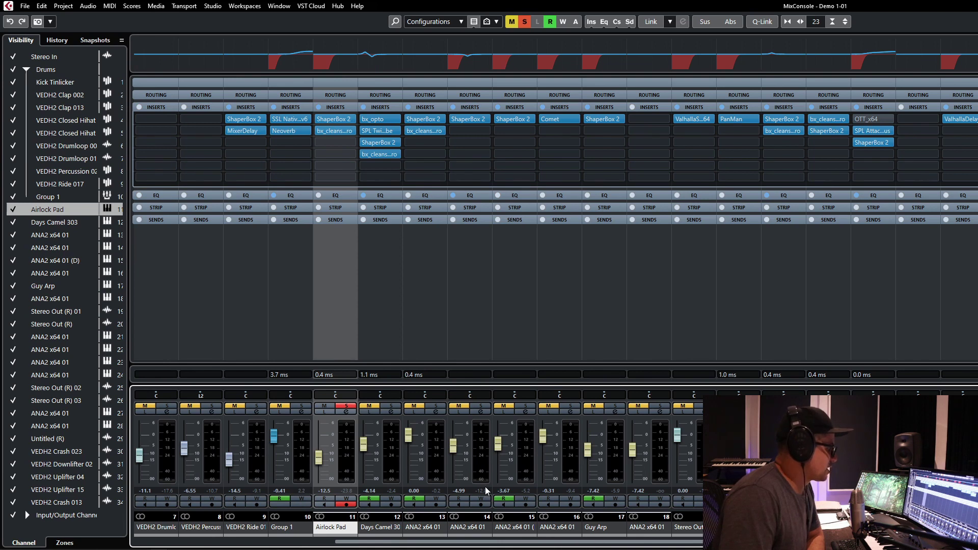
drag(504, 543, 677, 544)
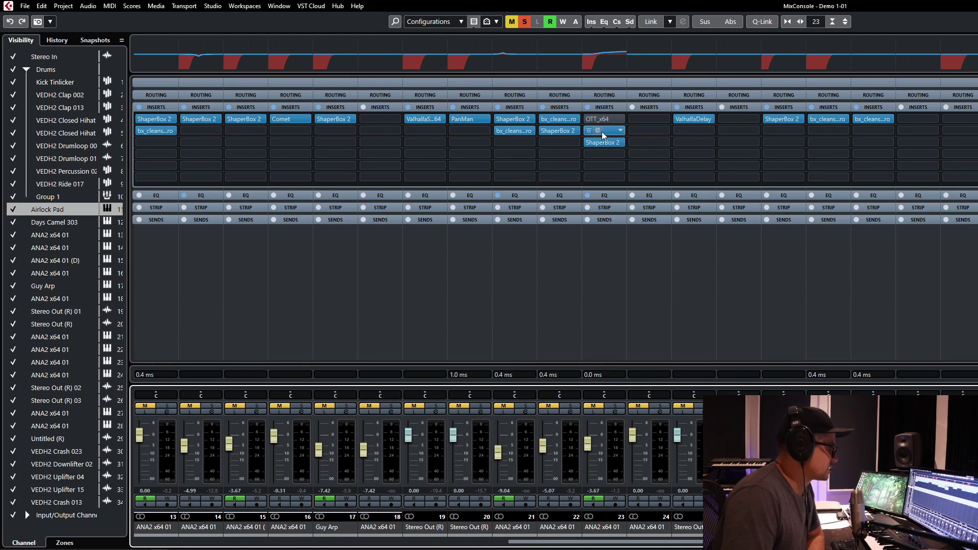
Open the SPL Attacker Plus editor on channel 23, then close it
click(600, 131)
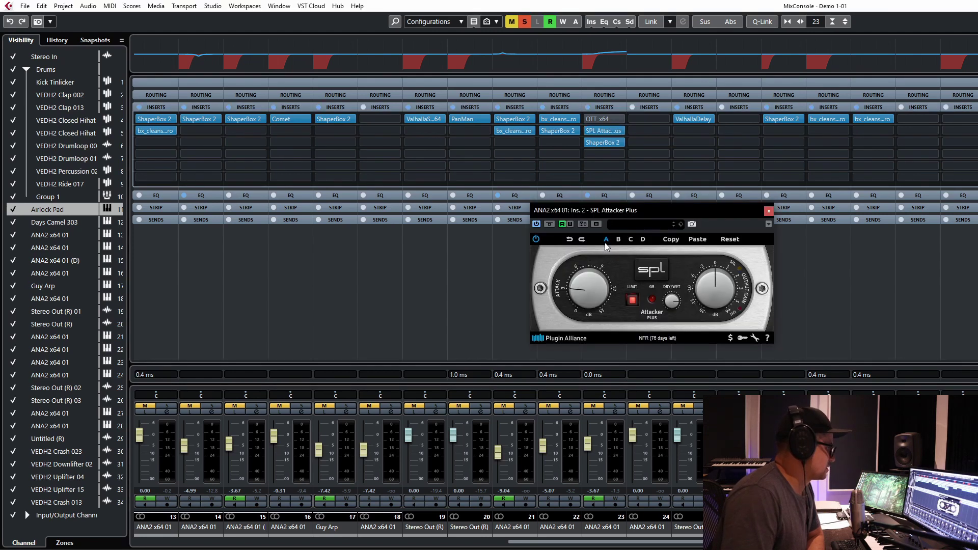
click(769, 211)
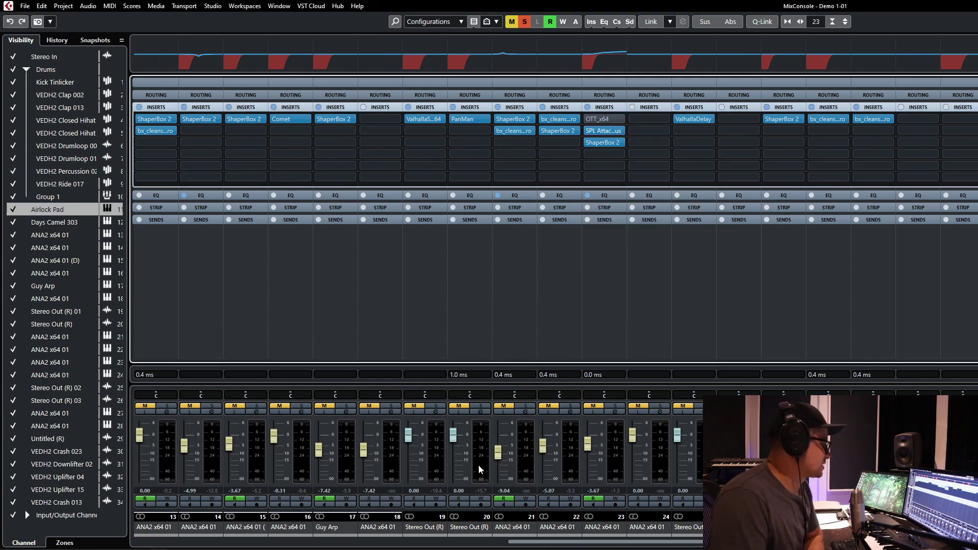
click(586, 545)
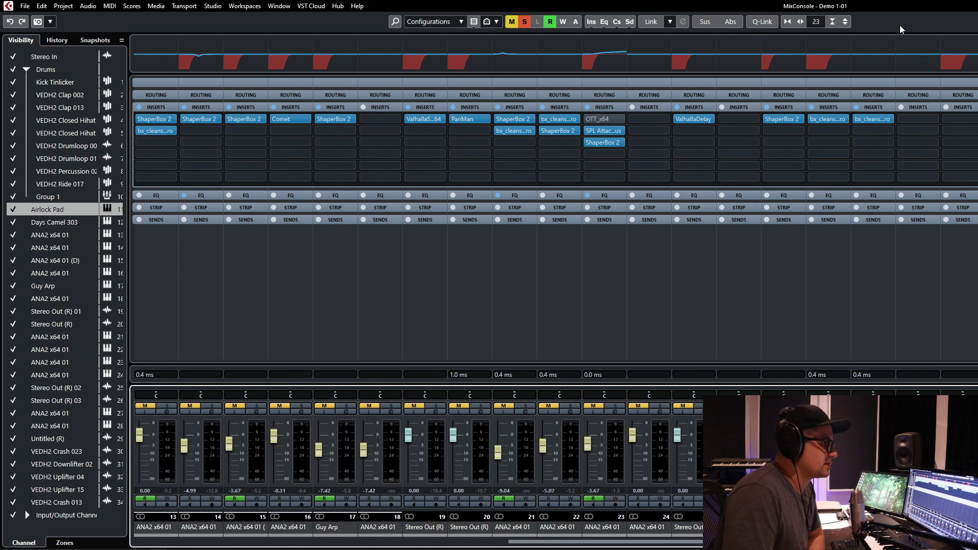
Back in the arrangement, play the song with only Days Camel 303 soloed, clearing the Airlock Pad's solo
key(F3)
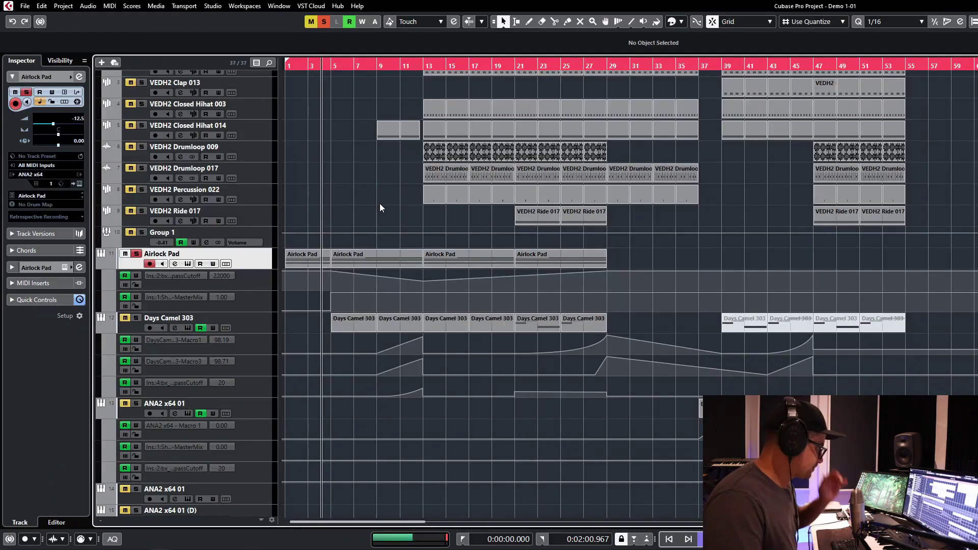
click(136, 318)
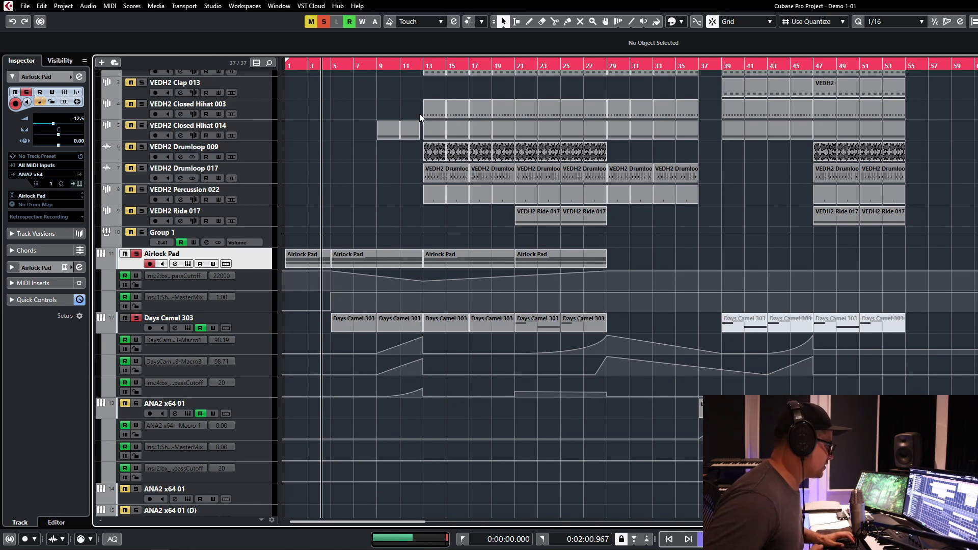
key(space)
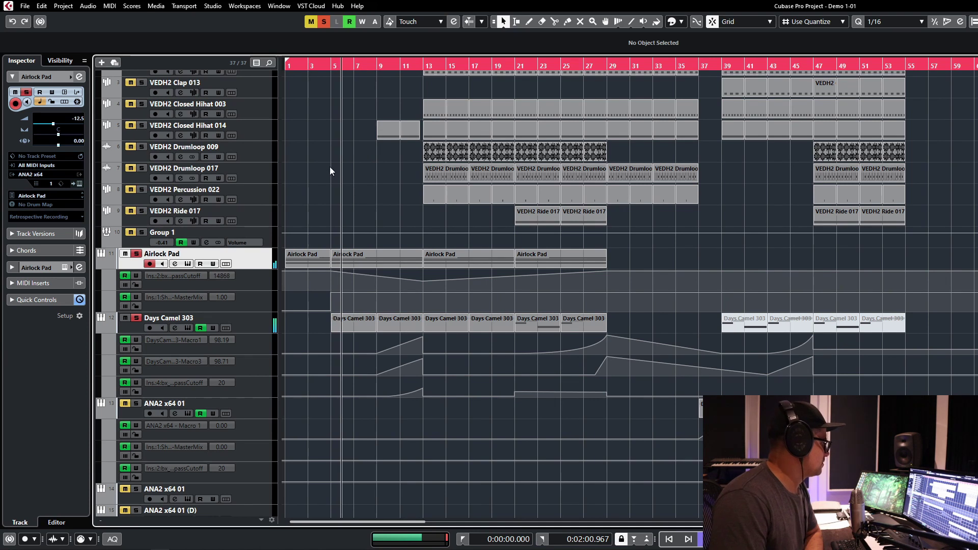
click(137, 254)
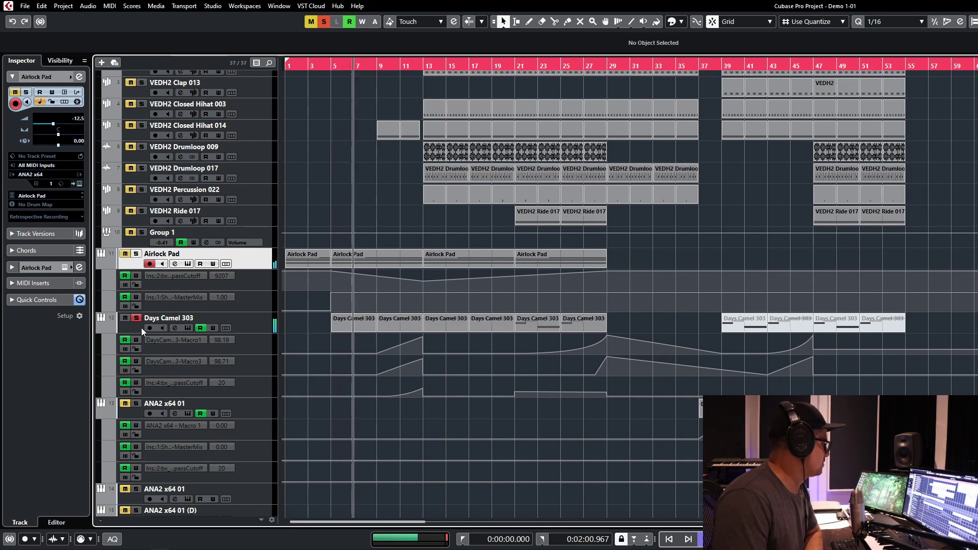
click(137, 318)
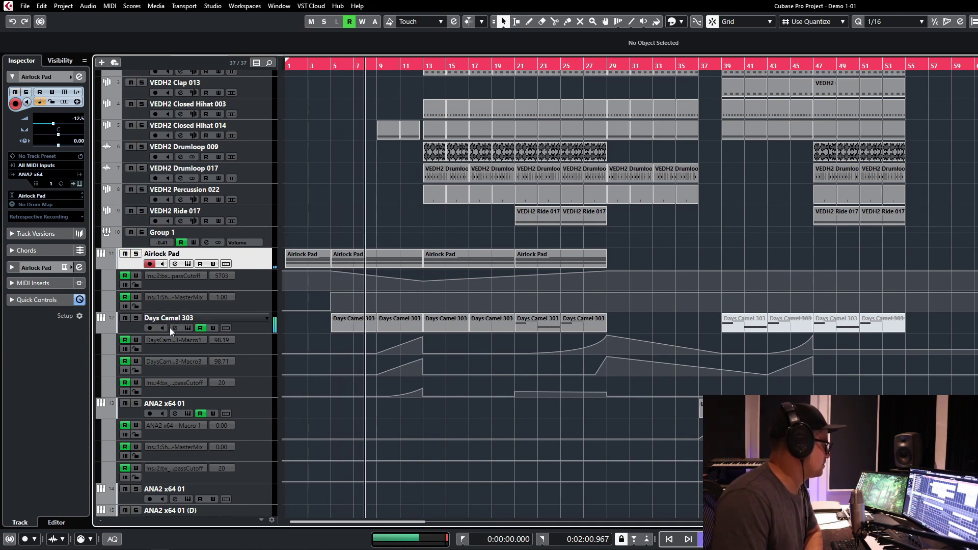
click(136, 318)
Review the Days Camel 303 ANA 2 patch and take the track out of solo
click(188, 328)
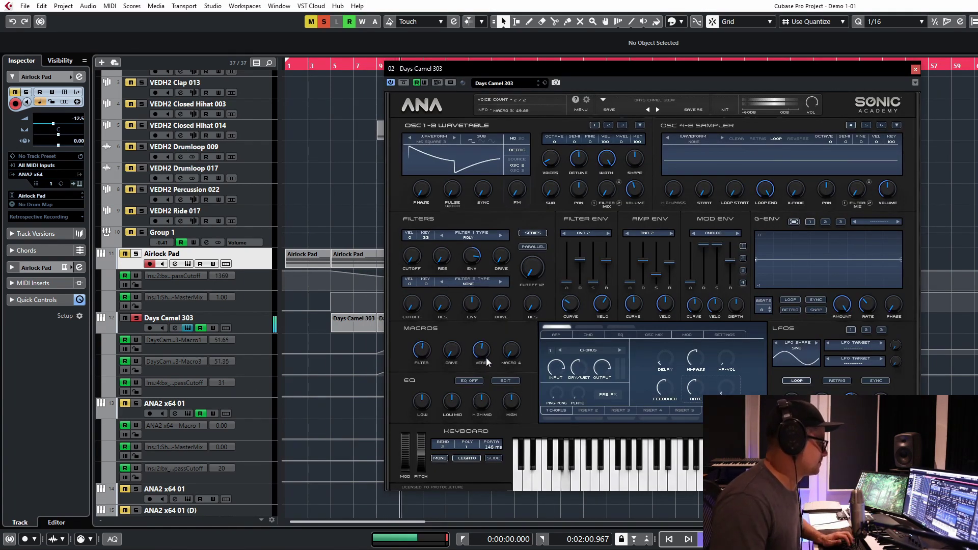
drag(499, 69, 426, 45)
click(137, 318)
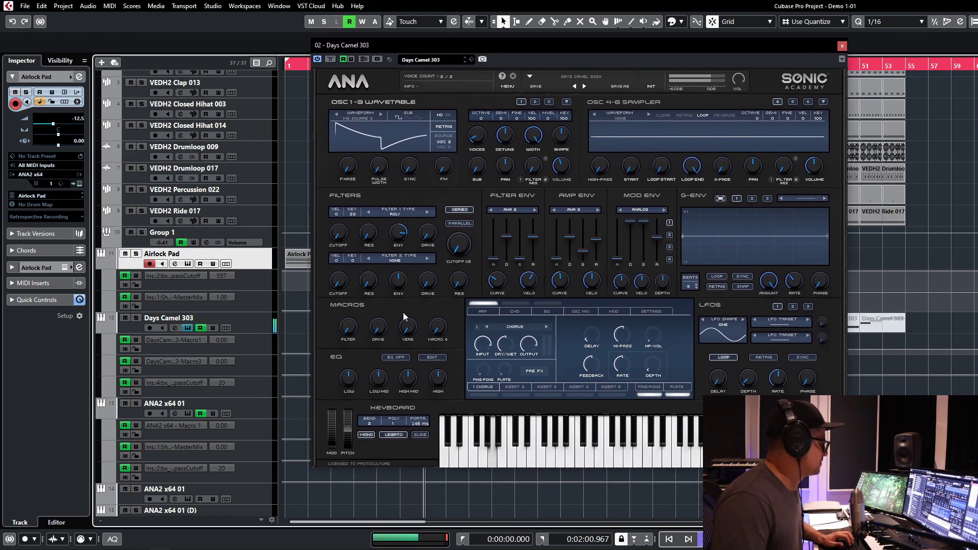
Close the ANA 2 window and audition track 27, ANA2 x64 01, soloed
click(843, 46)
scroll(458, 256, down, 5)
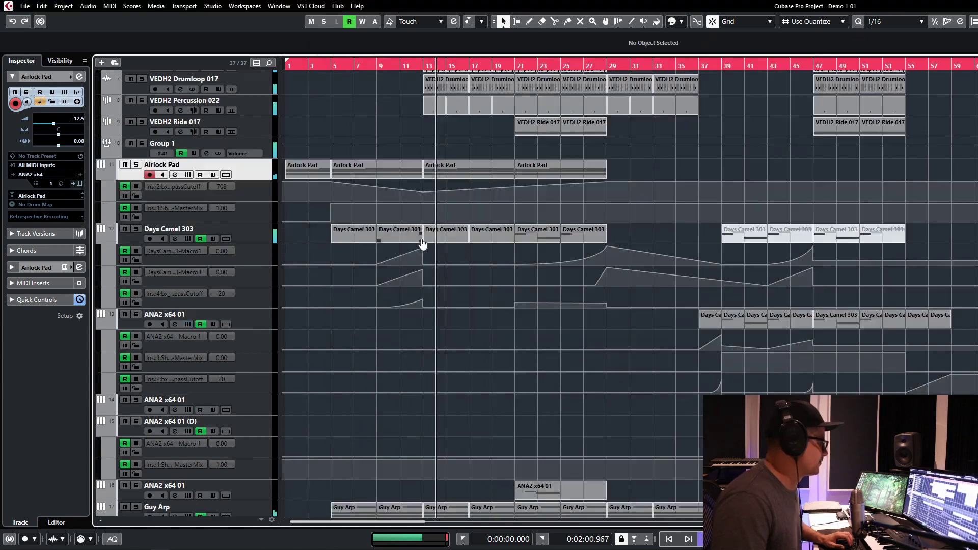
scroll(455, 255, up, 3)
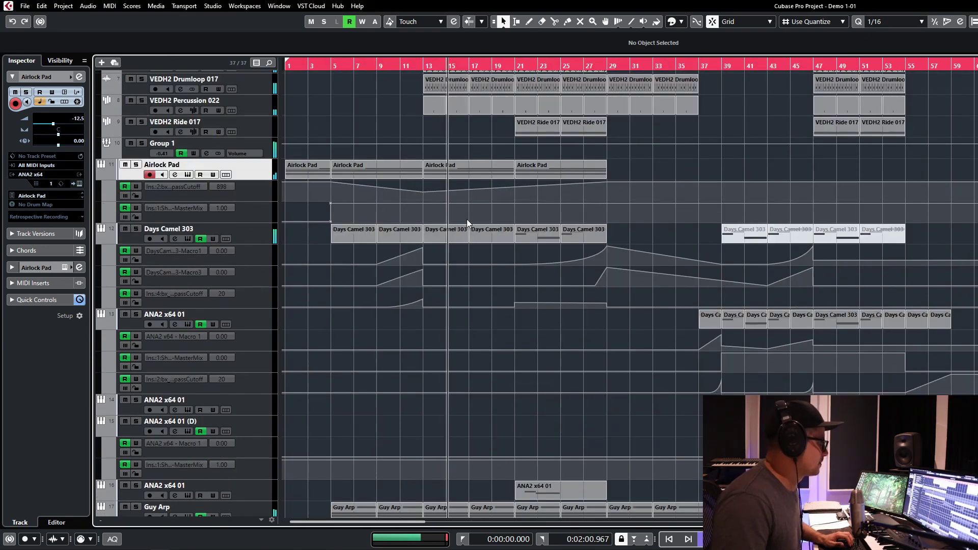
scroll(396, 236, down, 20)
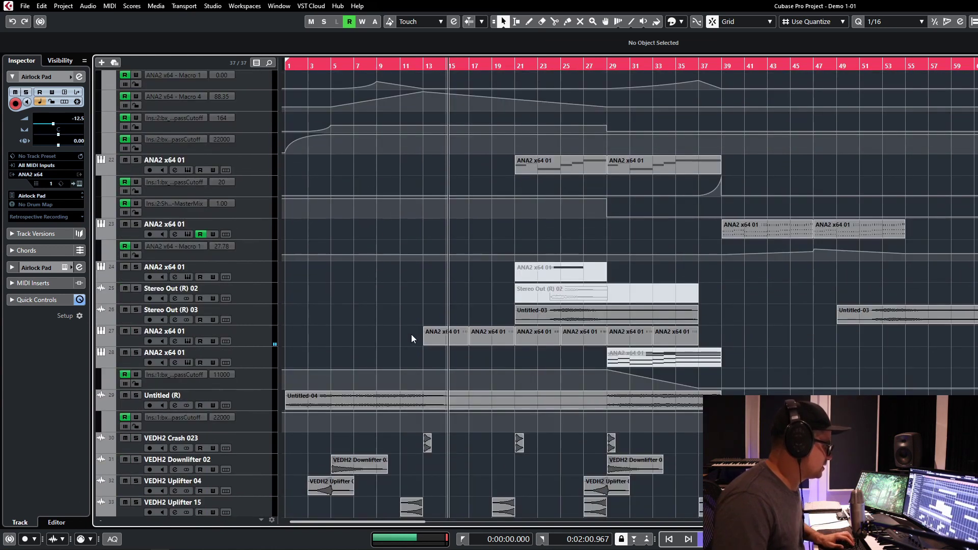
click(136, 332)
key(space)
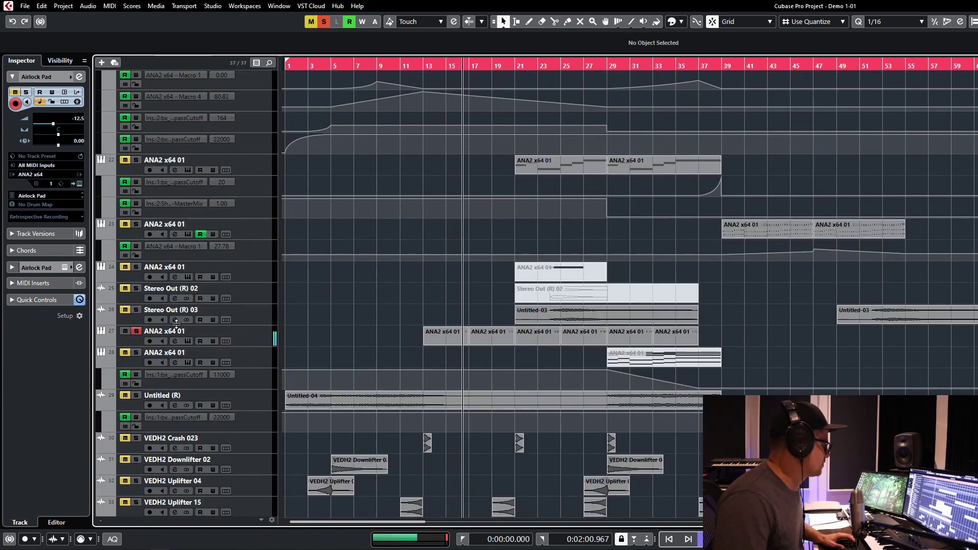
click(136, 331)
Audition Guy Arp alone from bar 10, then solo a Stereo Out (R) audio track
scroll(329, 254, up, 8)
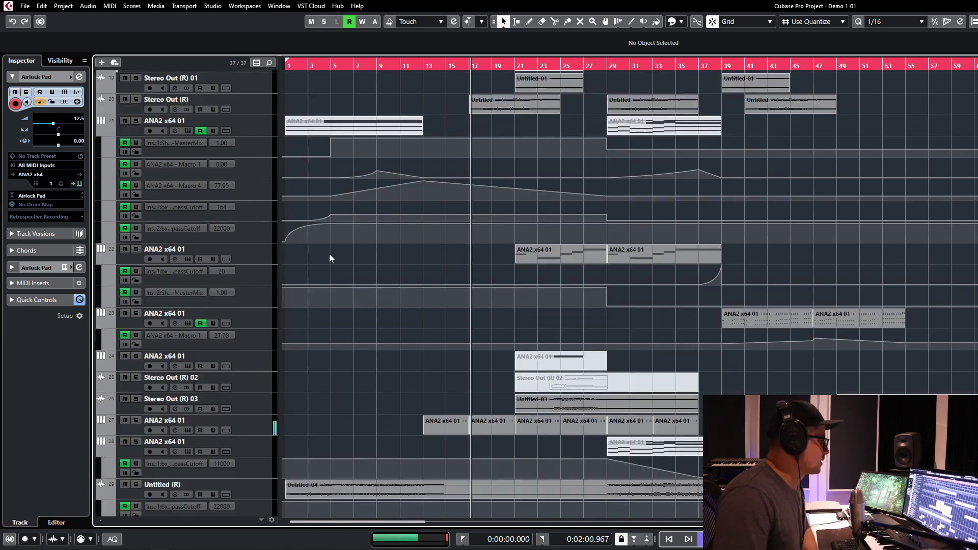
scroll(457, 210, up, 4)
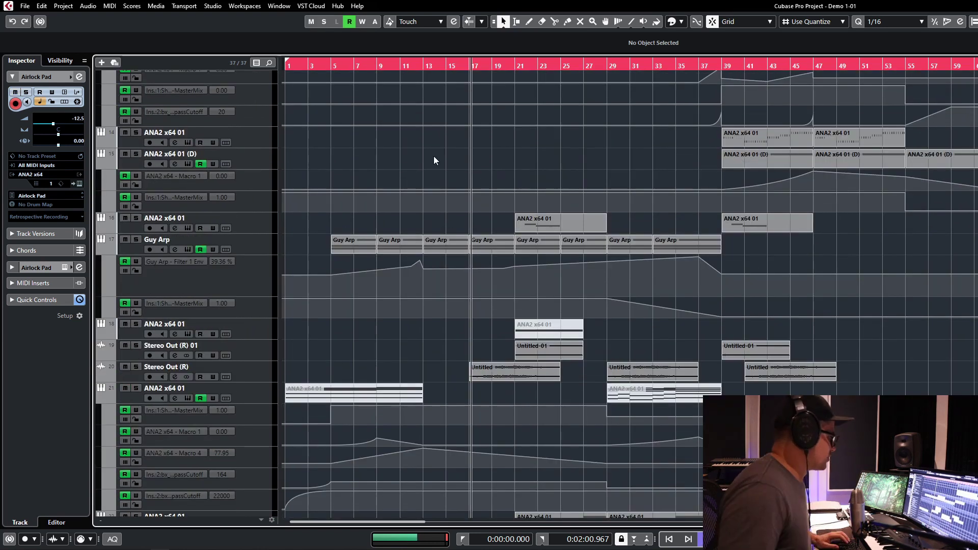
click(397, 66)
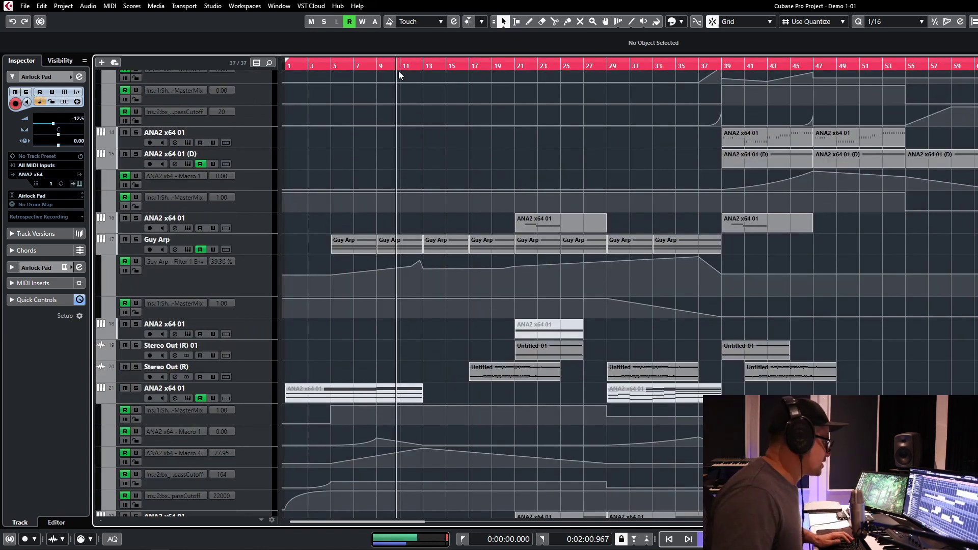
click(140, 240)
key(space)
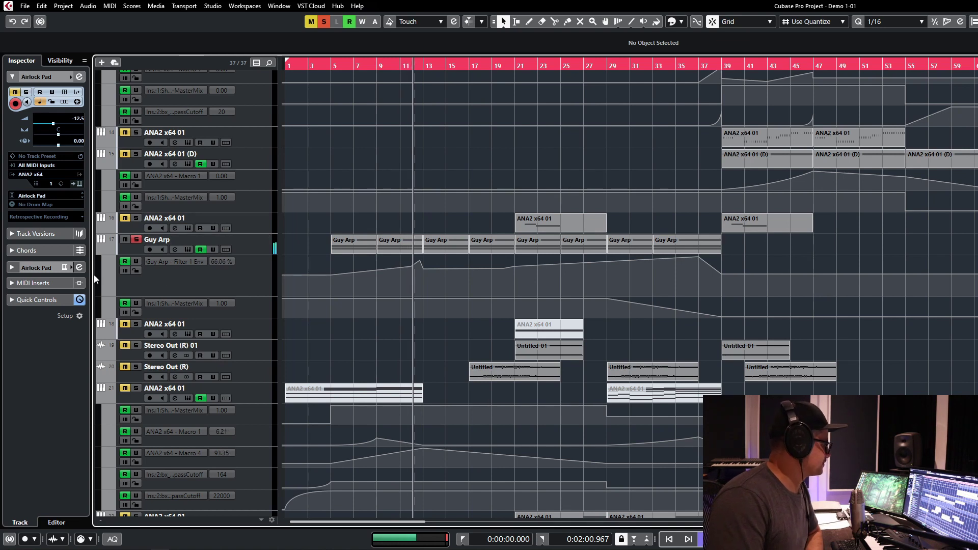
click(136, 240)
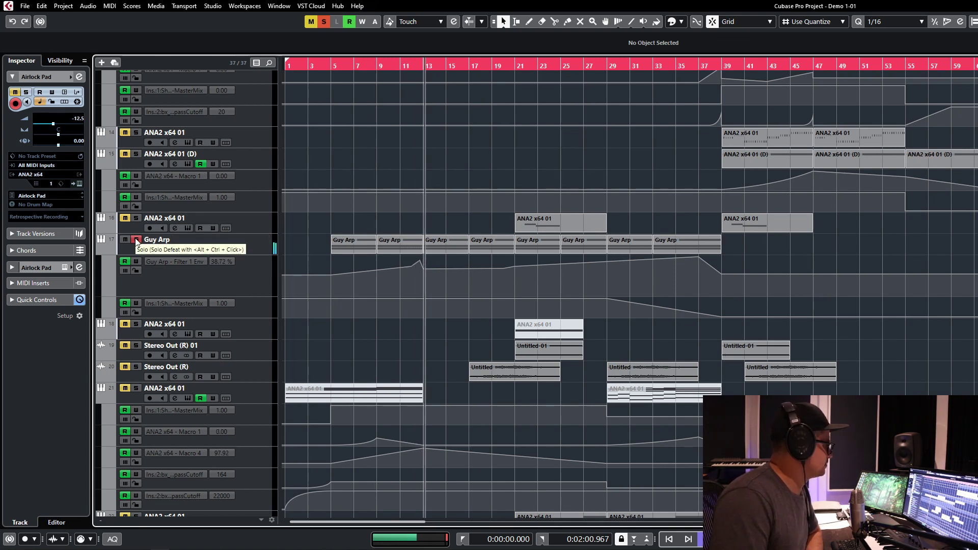
scroll(429, 326, down, 3)
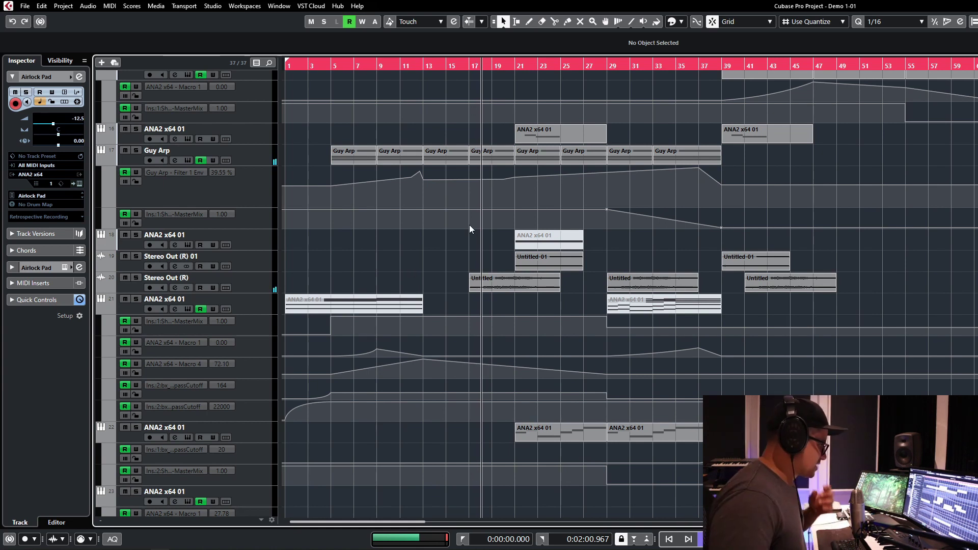
click(136, 278)
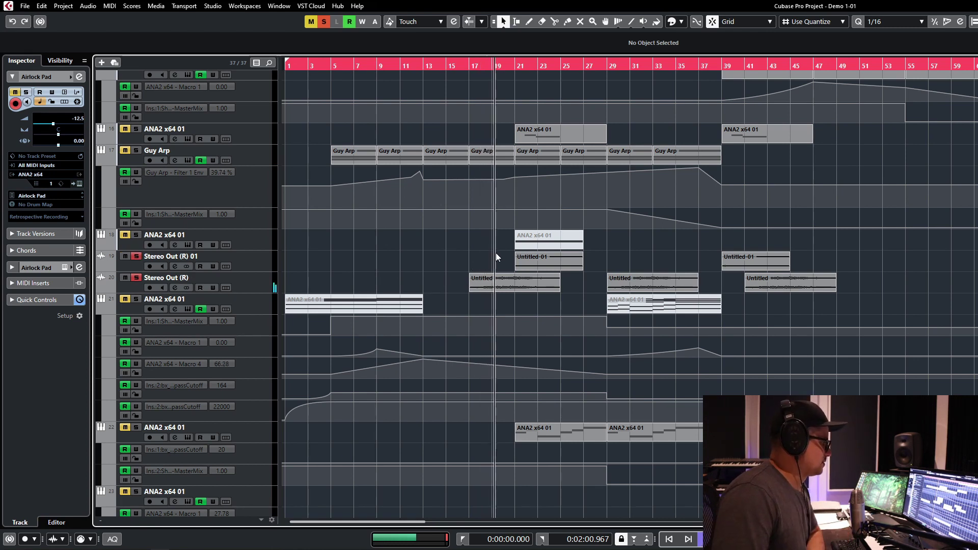
Select and then deselect the Untitled-01 audio event
click(524, 262)
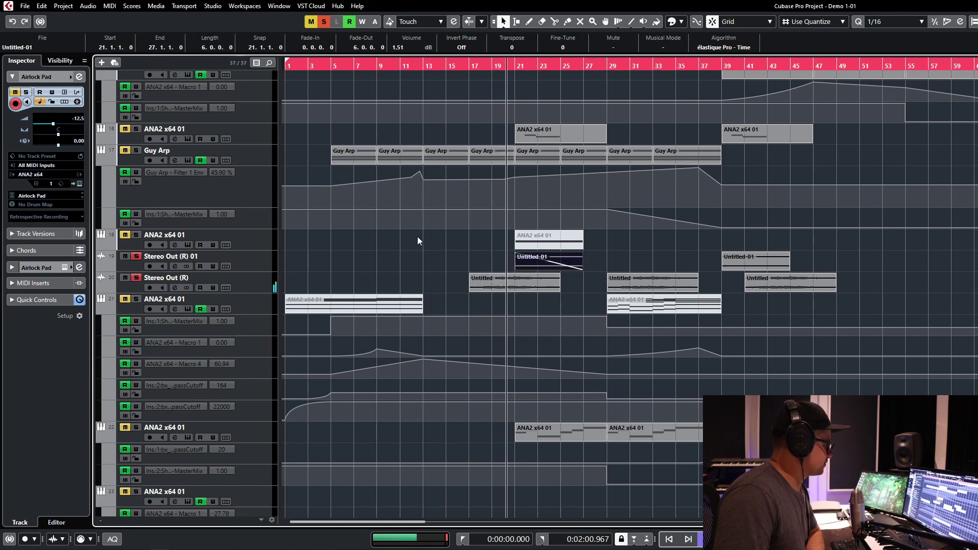
scroll(417, 236, down, 3)
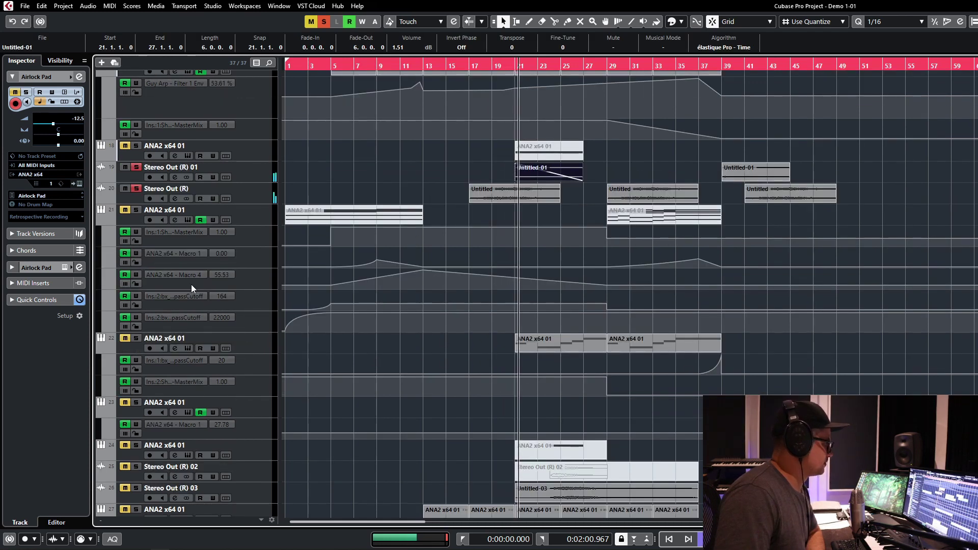
click(415, 178)
scroll(529, 350, down, 3)
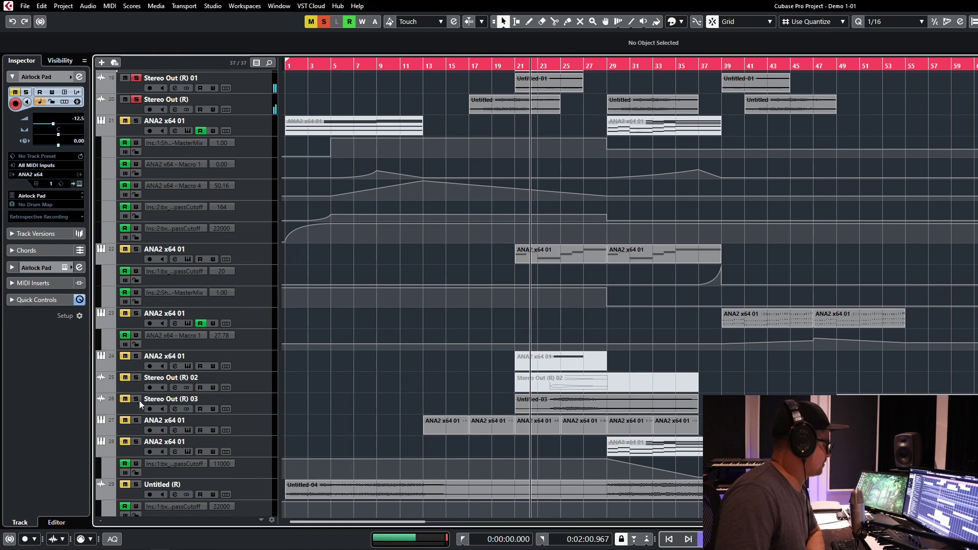
scroll(484, 388, down, 3)
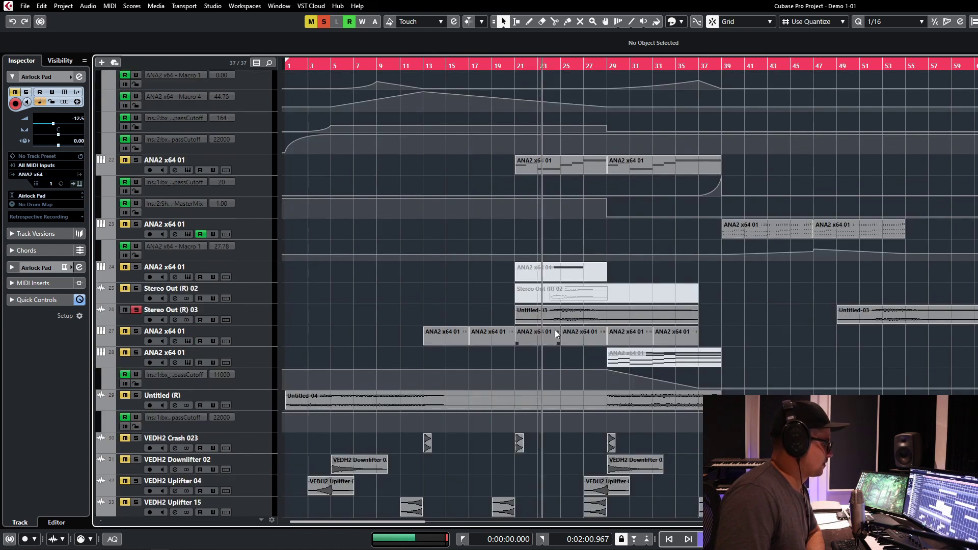
scroll(597, 327, down, 2)
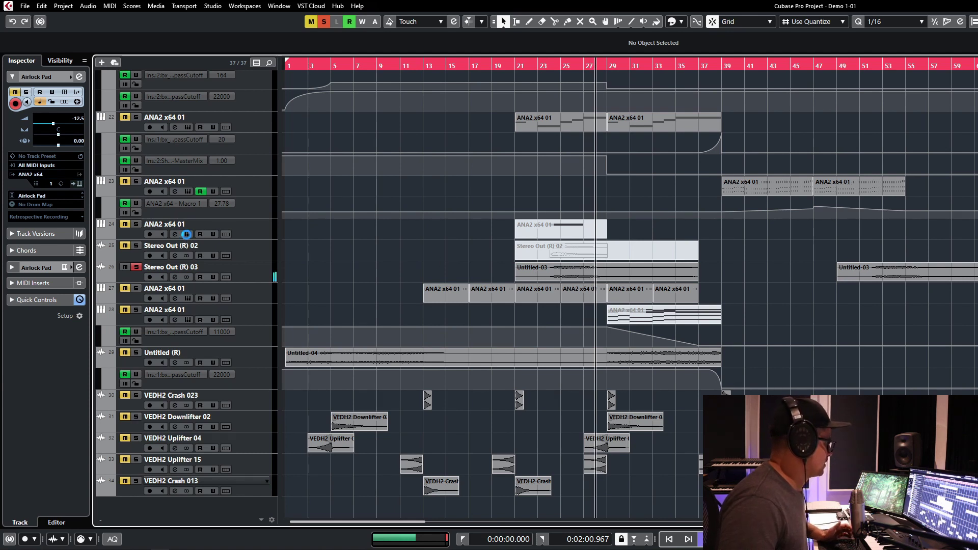
Inspect track 24's Bleep Machine ANA 2 patch, then close its window
click(187, 235)
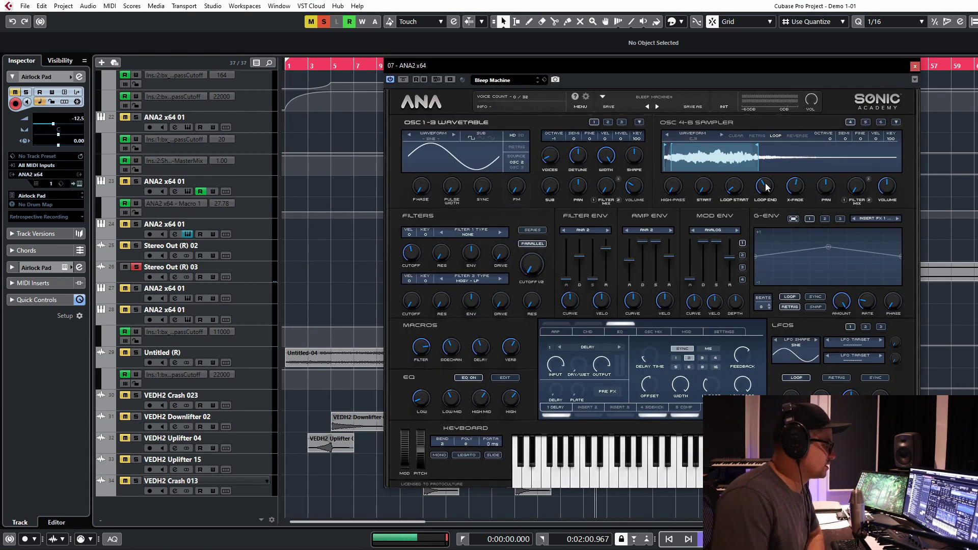
drag(601, 66, 351, 64)
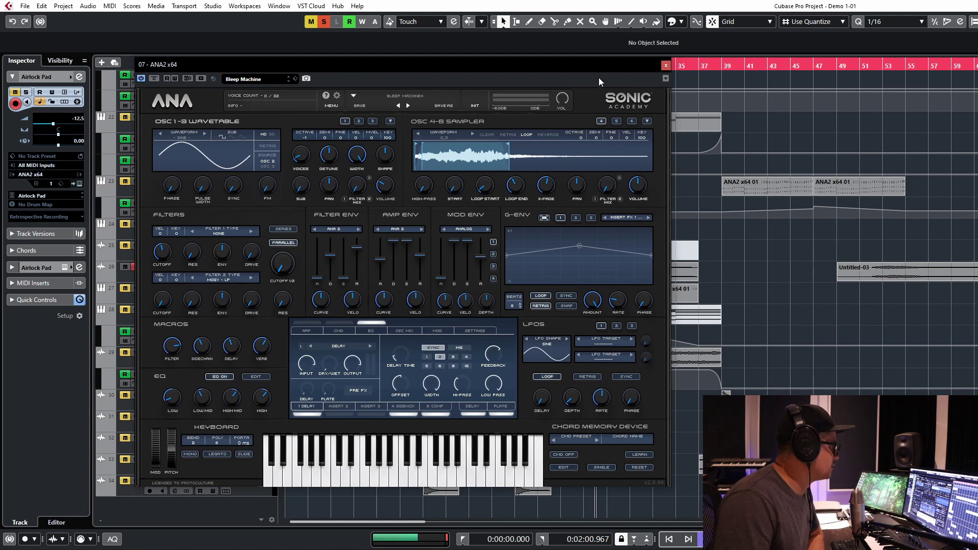
click(666, 66)
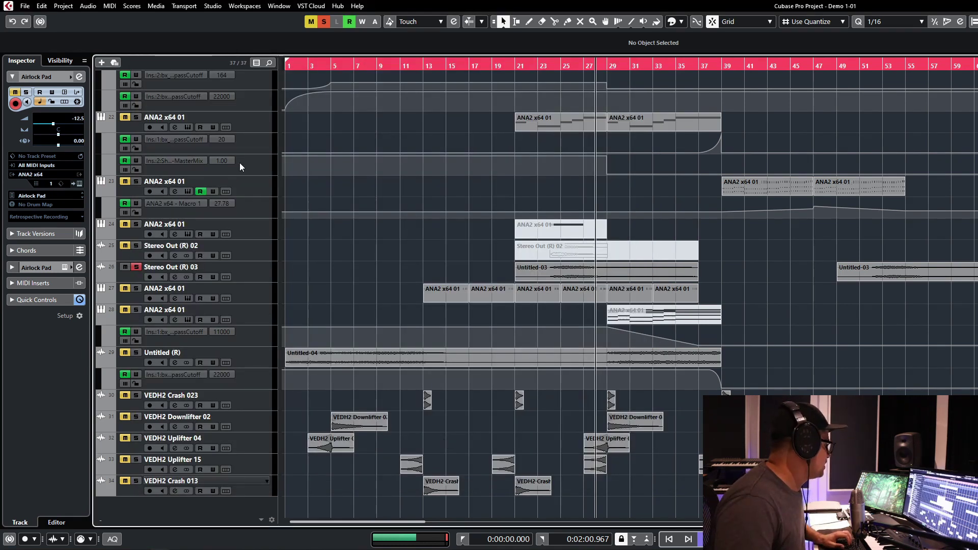
Clear all solos and mutes, select the first part on track 27, and move to bar 18
click(322, 23)
click(446, 296)
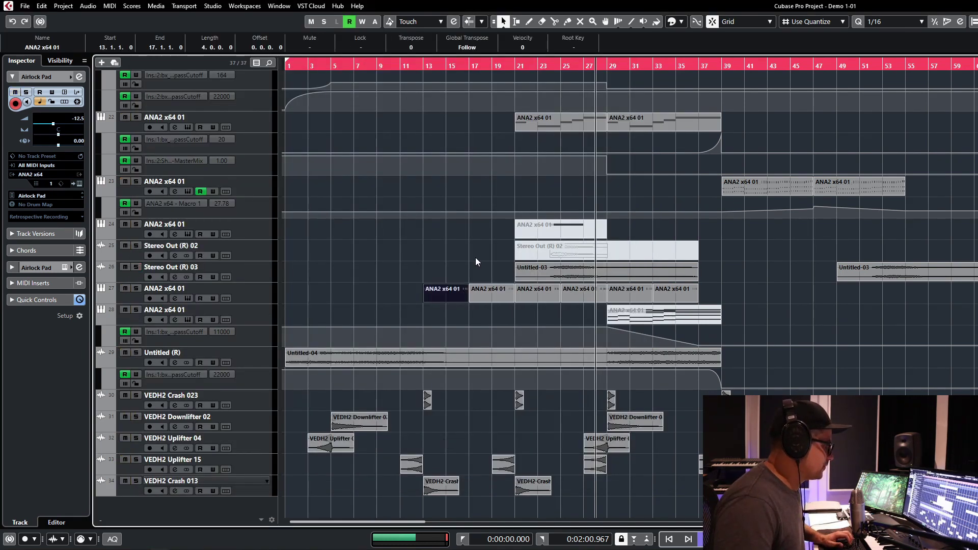
scroll(510, 178, up, 4)
click(512, 87)
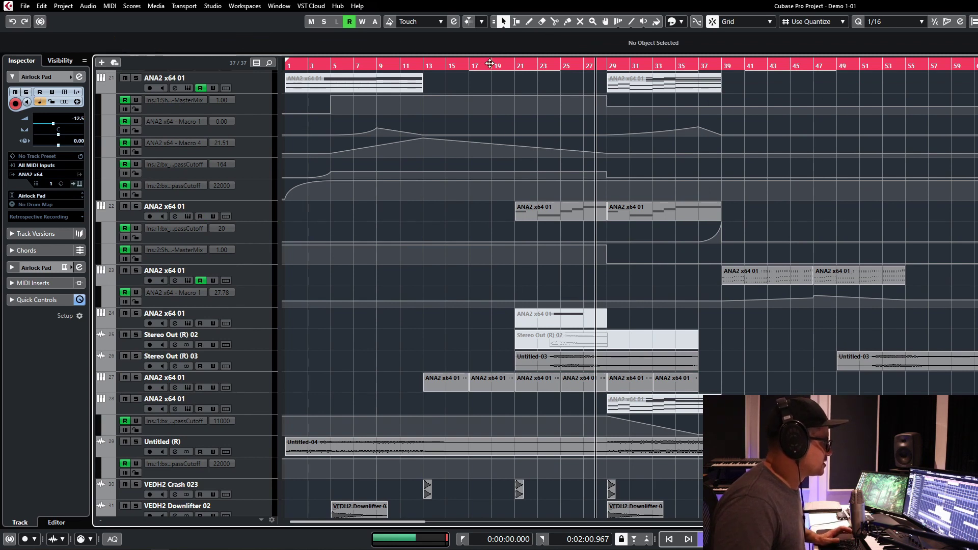
scroll(304, 208, up, 8)
scroll(385, 206, down, 4)
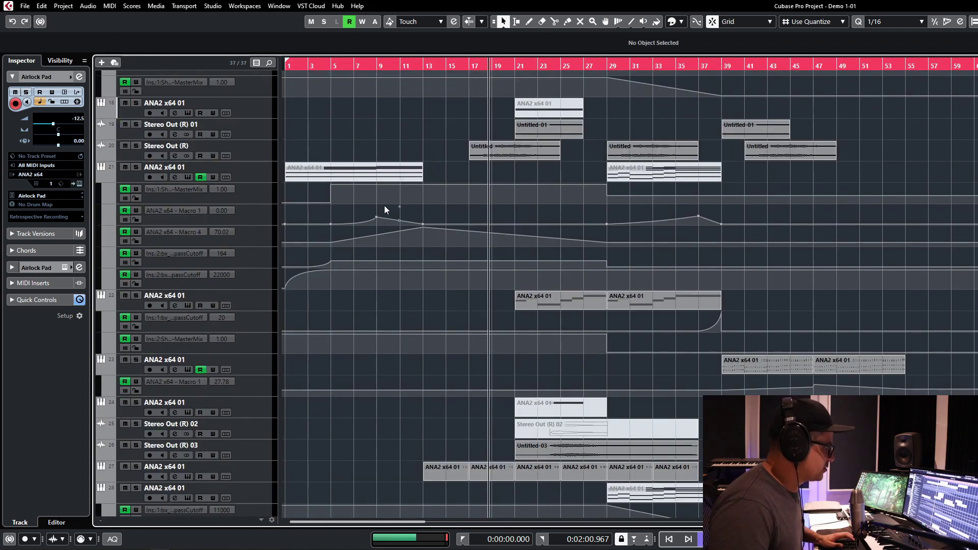
Solo track 22, ANA2 x64 01, view its ANA2 synth, then close it and unsolo
click(136, 296)
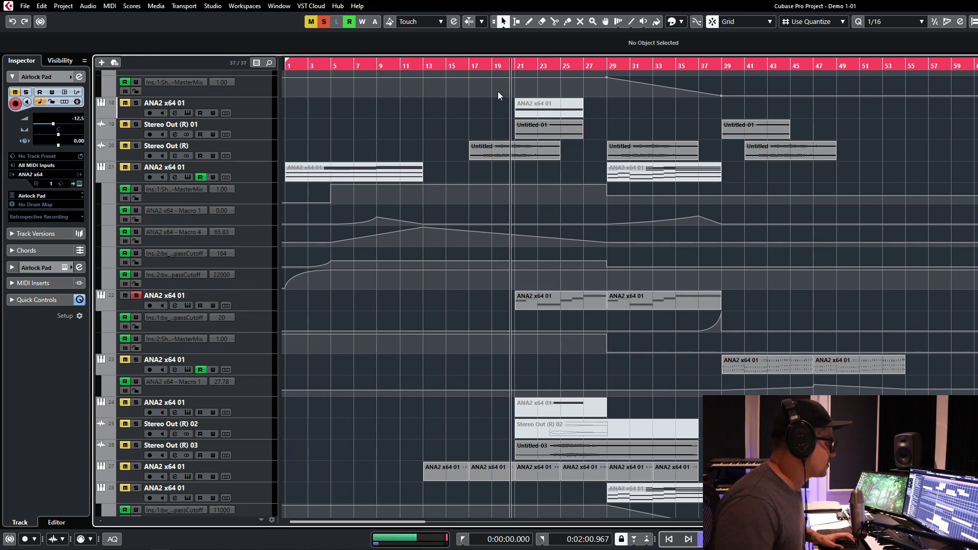
click(188, 305)
drag(536, 65, 317, 73)
click(704, 67)
click(137, 295)
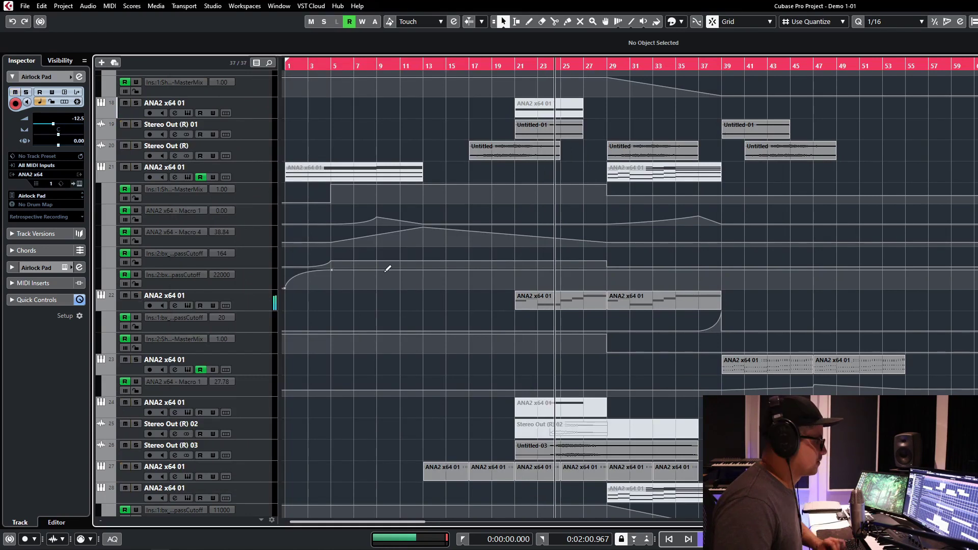
Solo the Untitled (R) audio track together with track 22 during playback
scroll(777, 342, down, 3)
scroll(657, 341, down, 3)
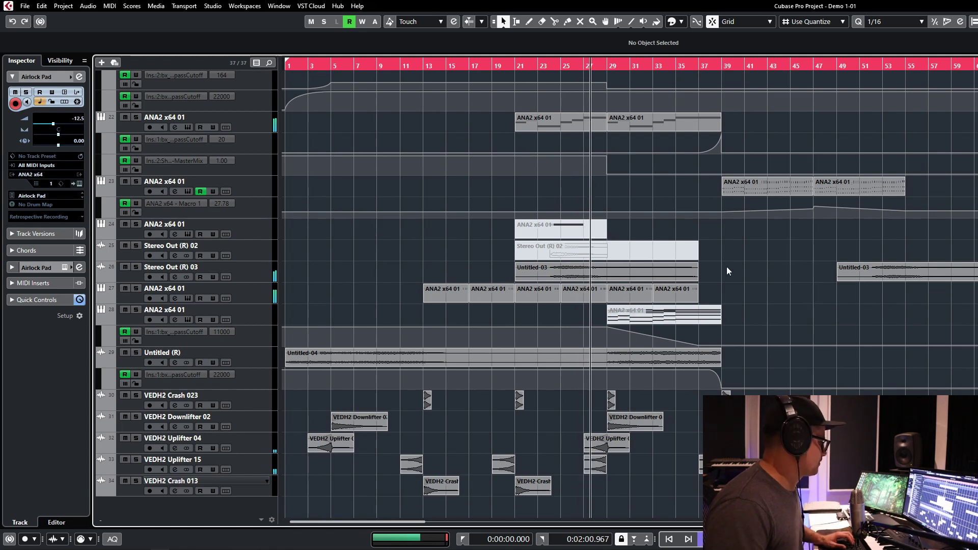
click(135, 354)
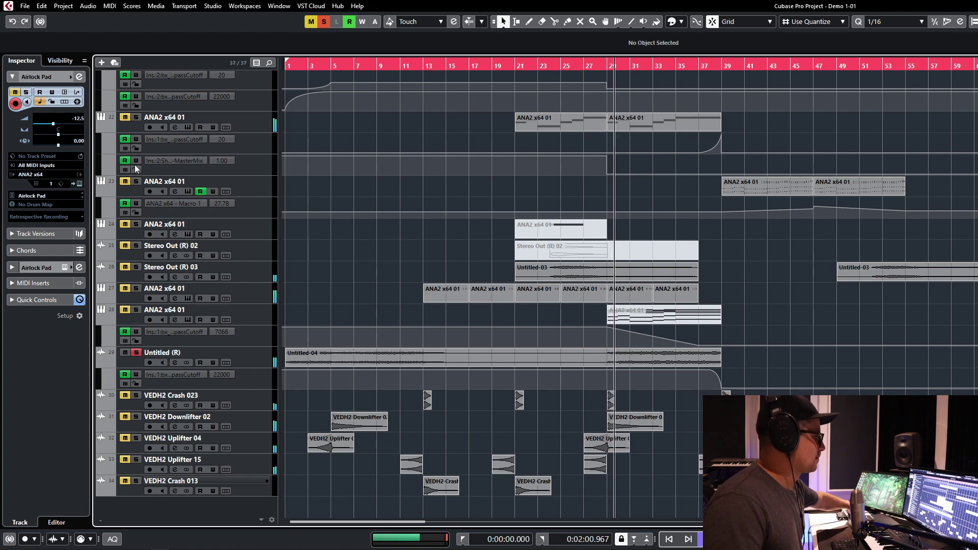
click(136, 117)
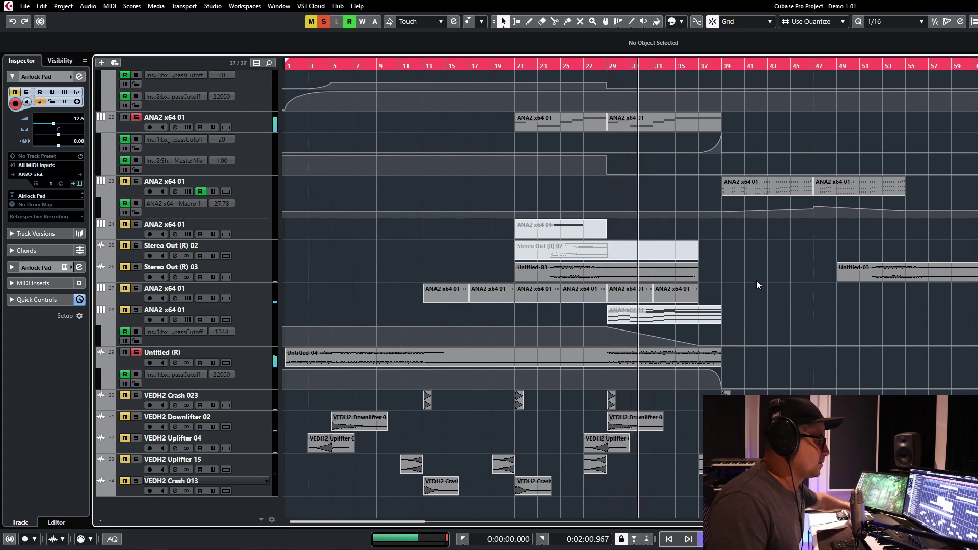
scroll(754, 239, up, 3)
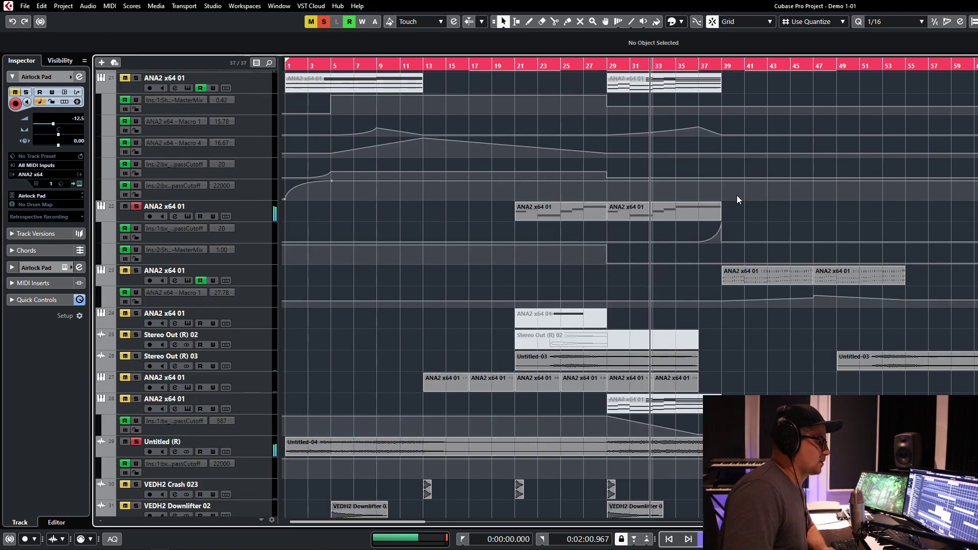
scroll(732, 194, up, 6)
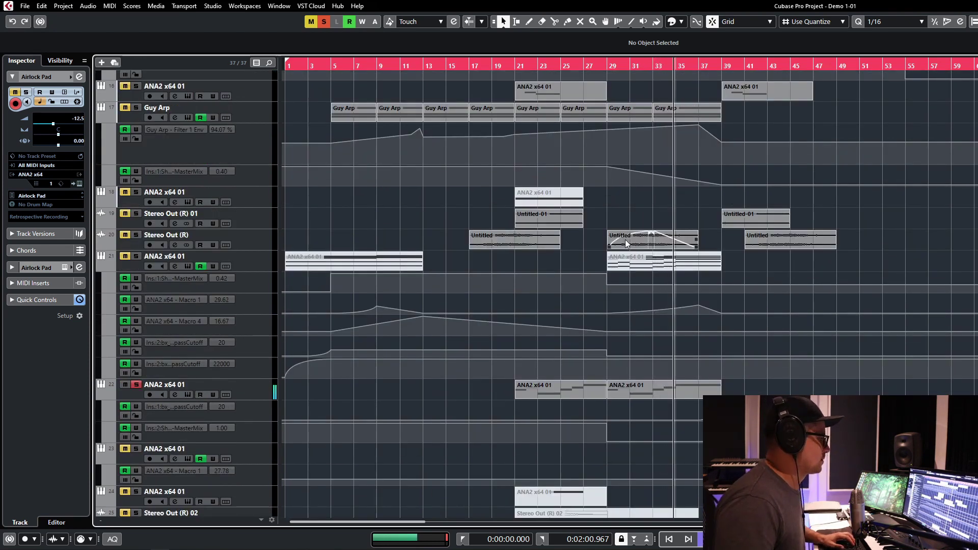
scroll(683, 204, down, 3)
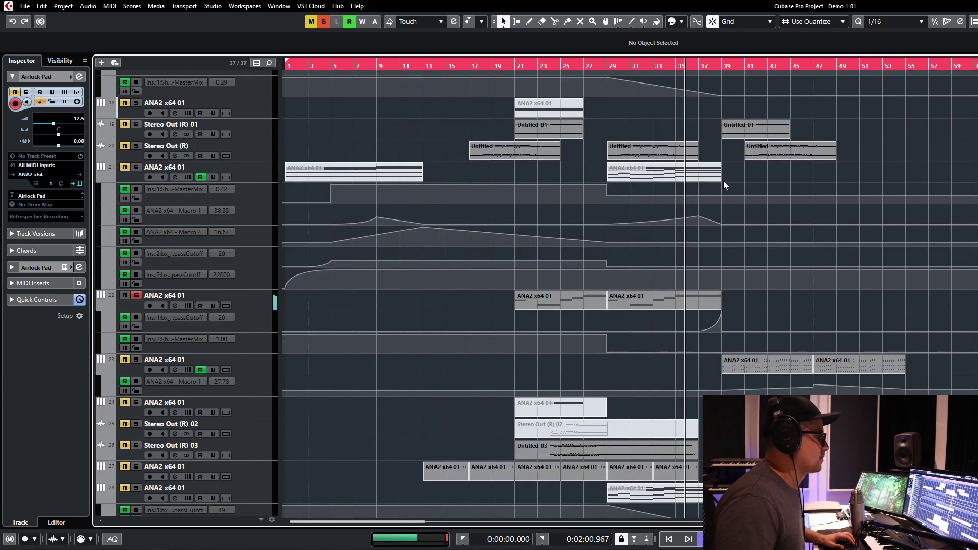
scroll(724, 181, up, 6)
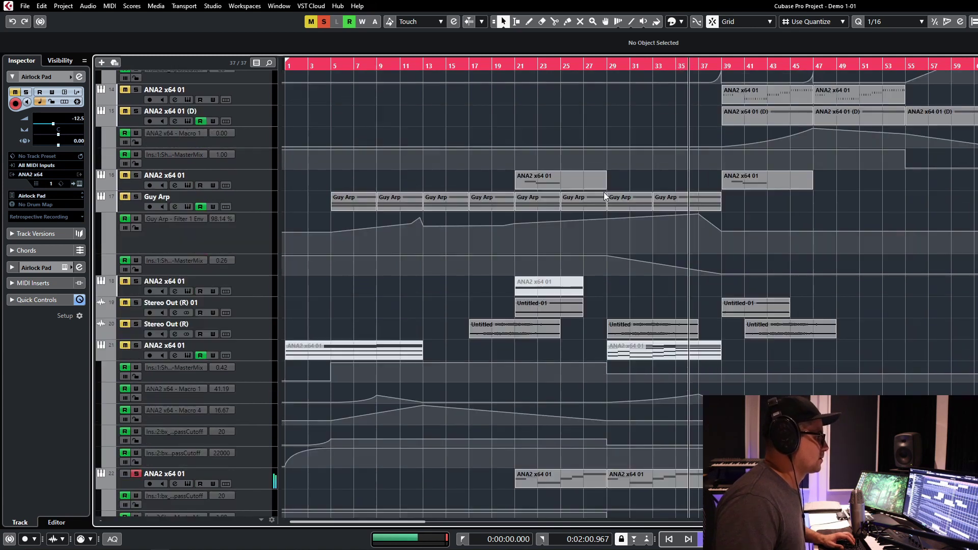
Clear all solos, briefly solo track 13, and open track 23's Channel Settings
click(325, 22)
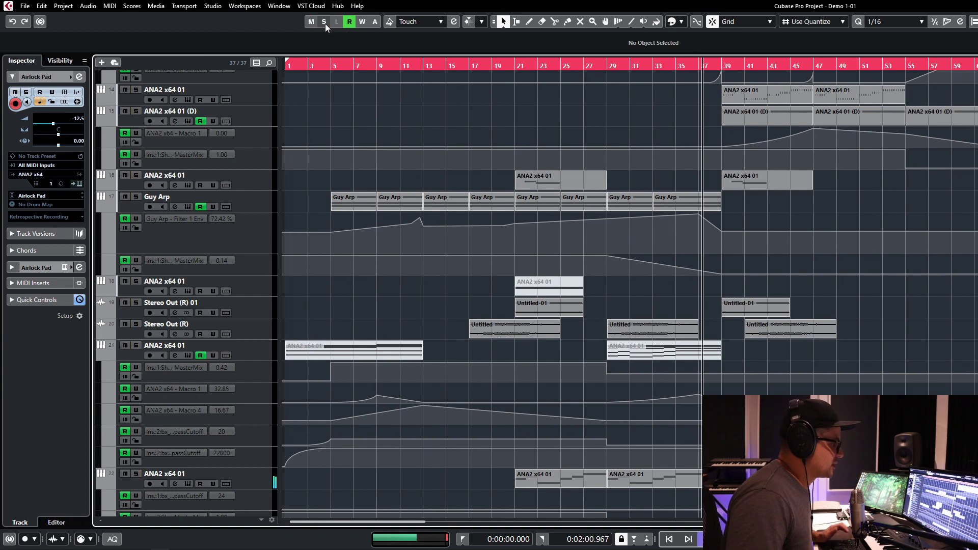
scroll(774, 186, up, 6)
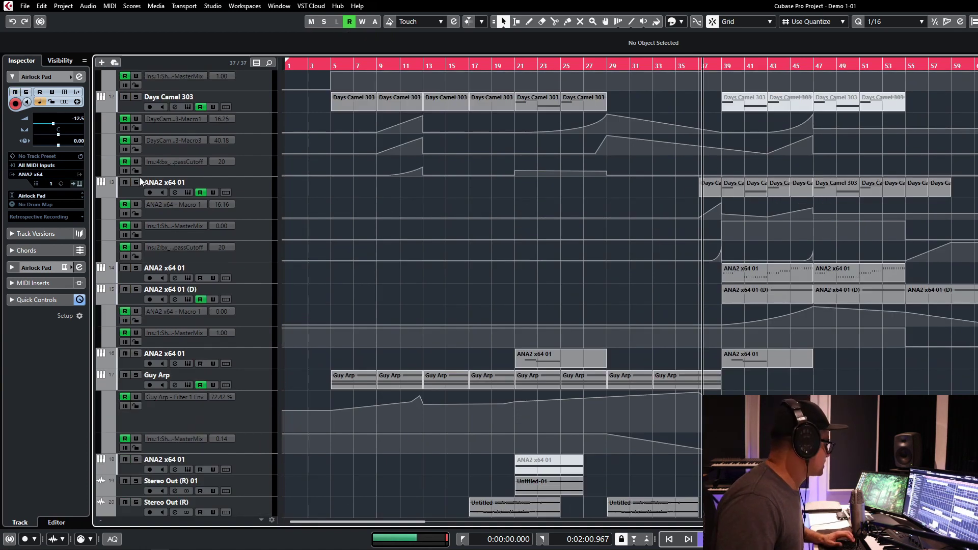
click(136, 182)
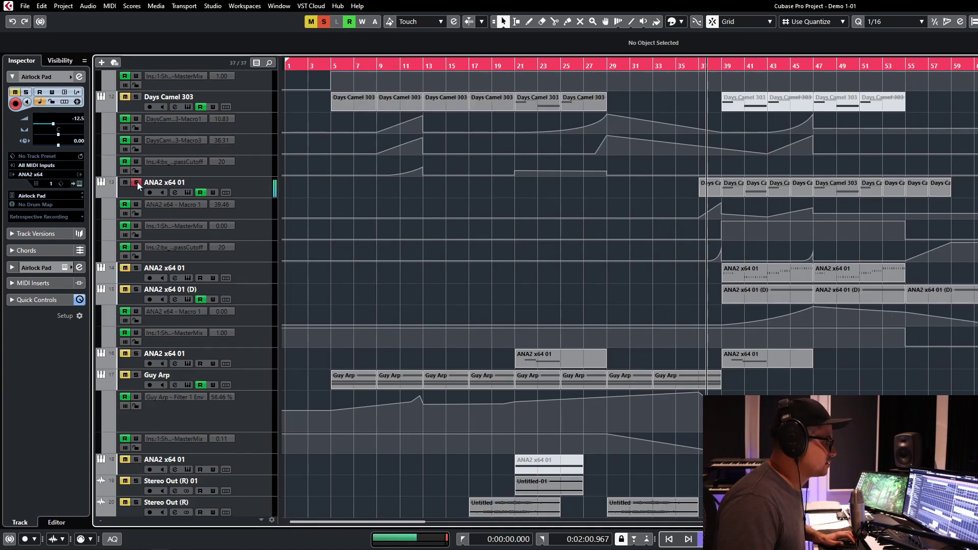
click(137, 183)
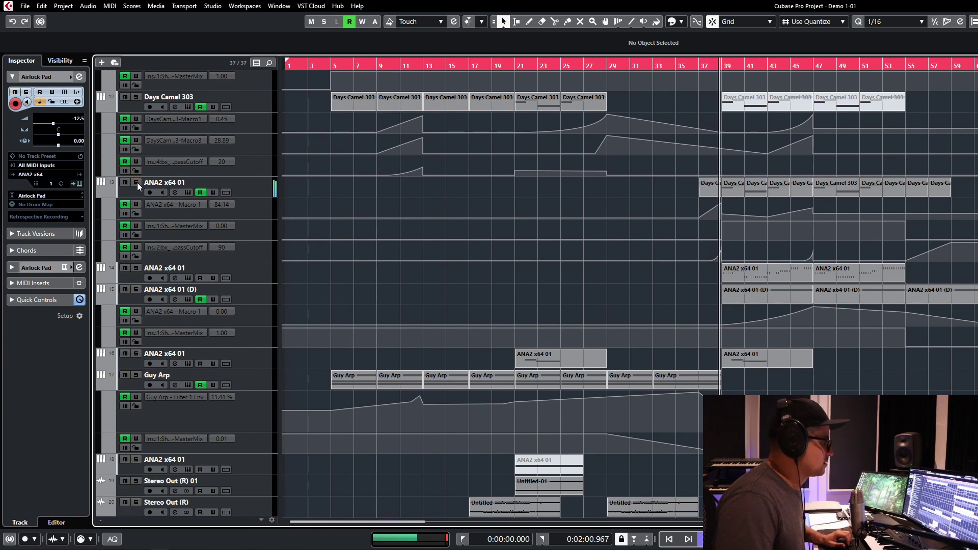
scroll(671, 271, down, 9)
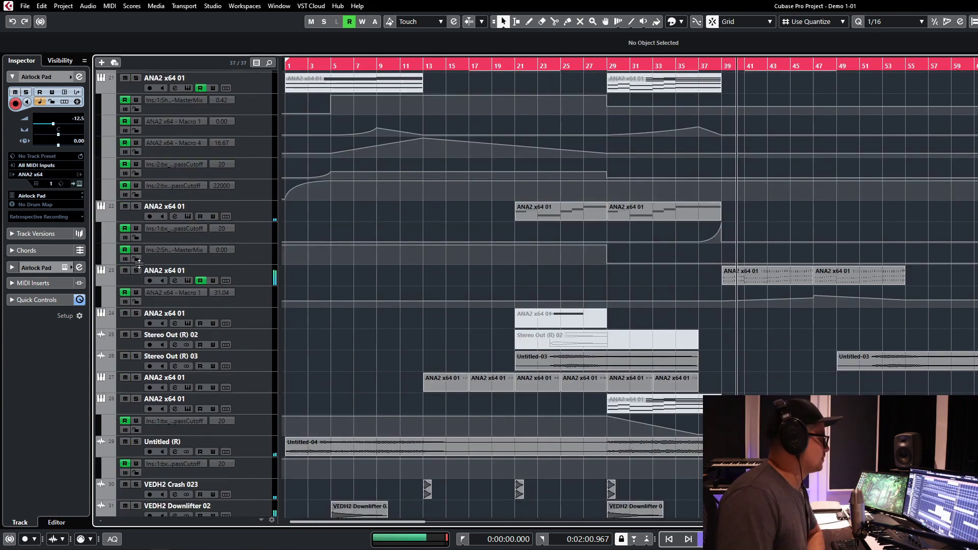
click(175, 281)
Solo track 23 in Channel Settings and toggle its SPL Attacker Plus insert
click(750, 161)
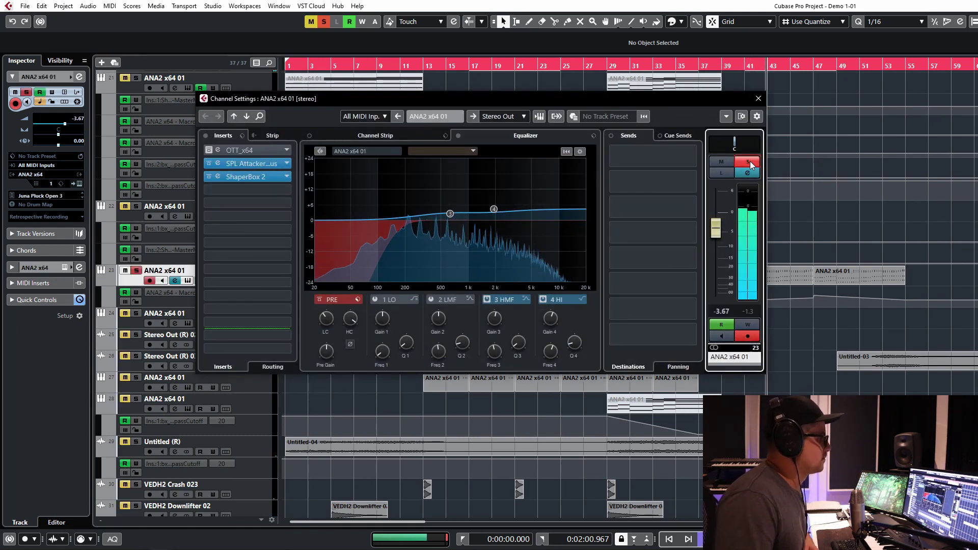
click(208, 164)
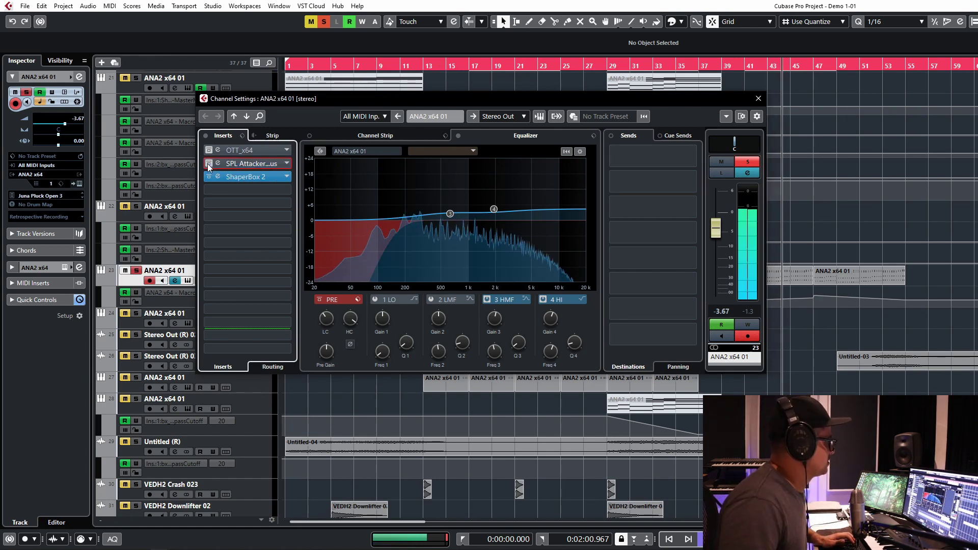
right_click(759, 173)
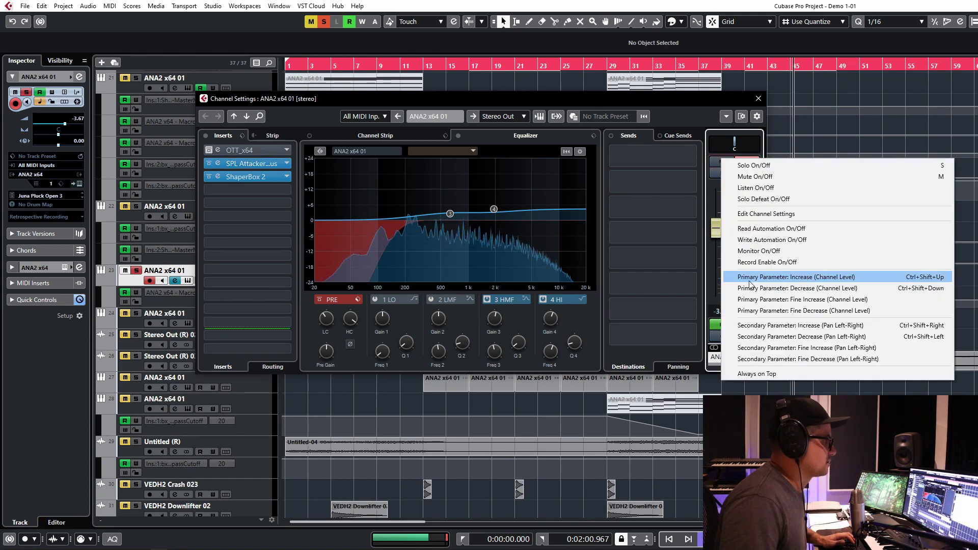
Turn track 23's solo back off and close its Channel Settings
click(729, 151)
click(748, 161)
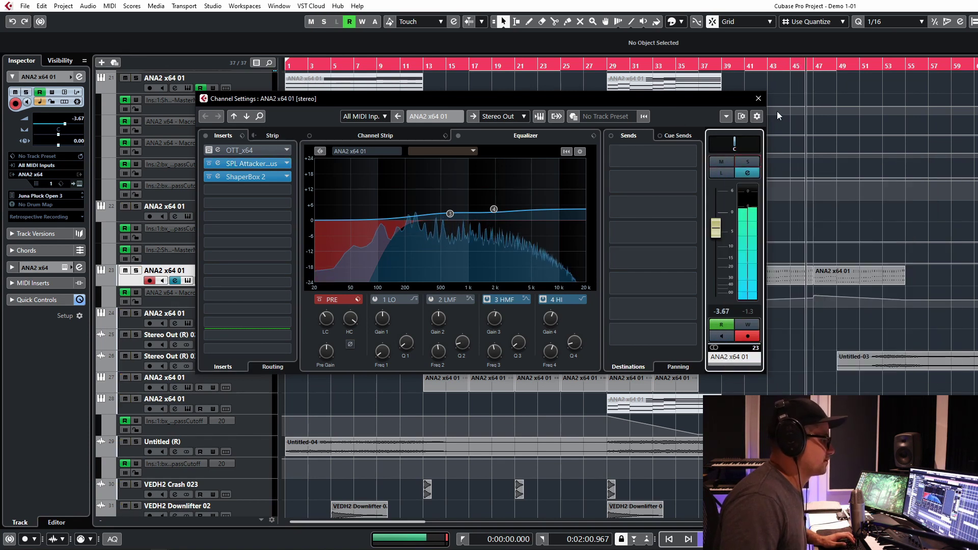
click(759, 98)
scroll(916, 251, down, 3)
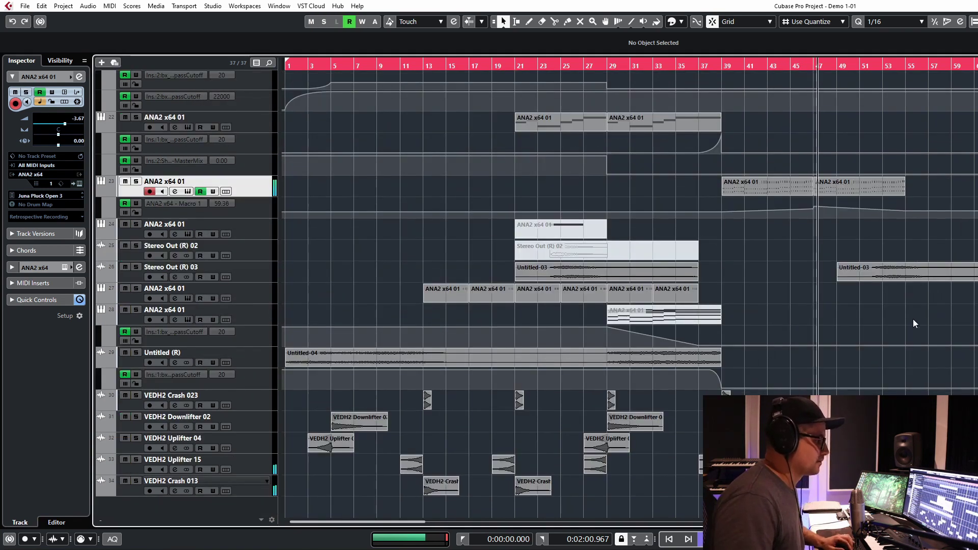
scroll(913, 317, down, 2)
scroll(870, 292, down, 2)
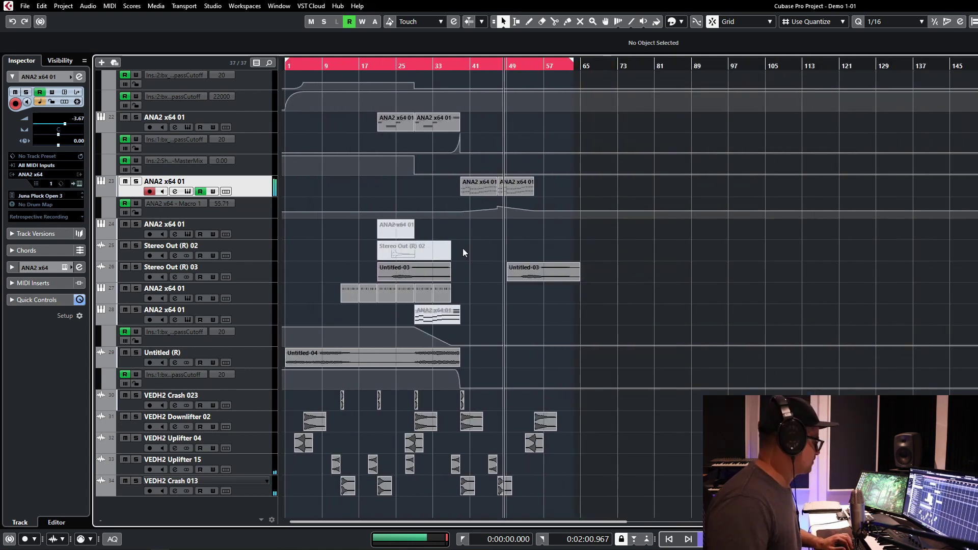
scroll(498, 241, up, 1)
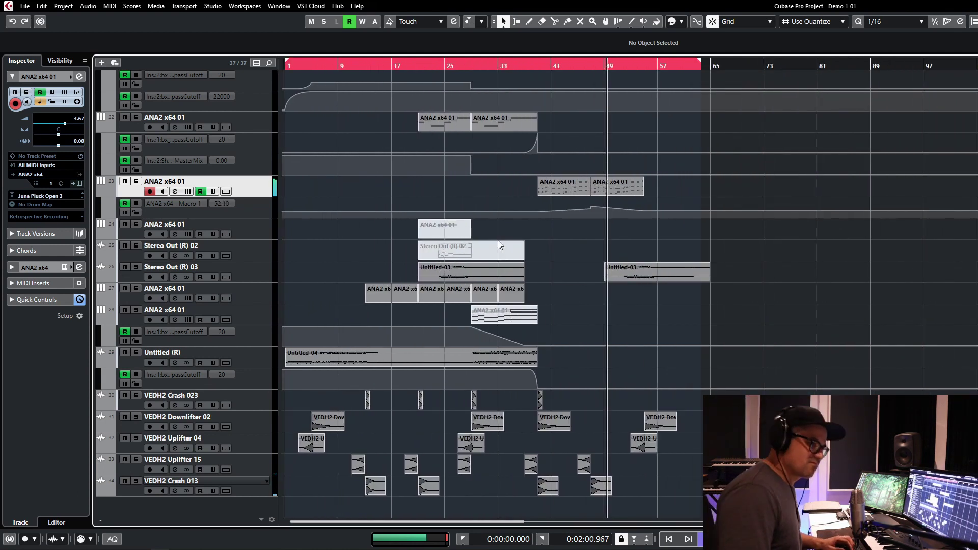
scroll(408, 278, up, 1)
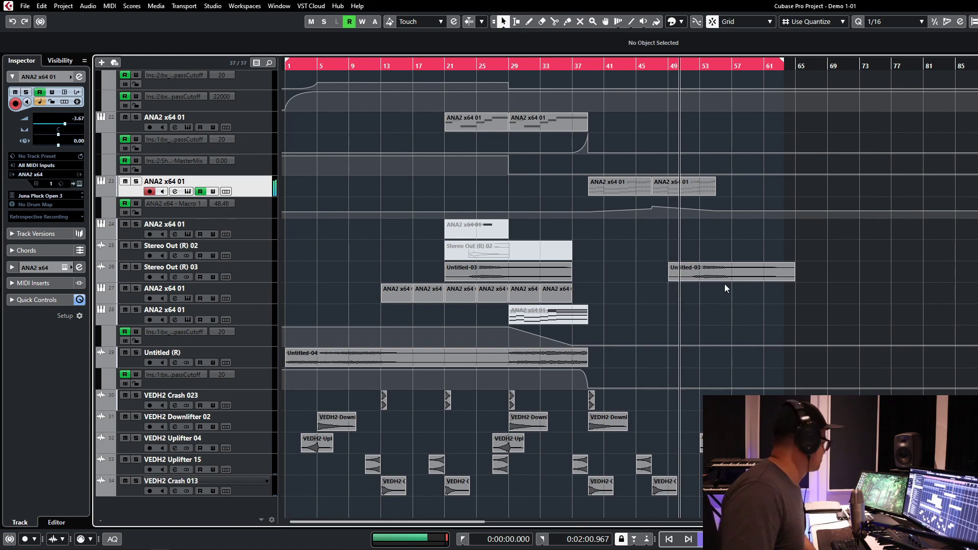
scroll(708, 277, up, 5)
scroll(715, 283, down, 3)
scroll(712, 265, up, 10)
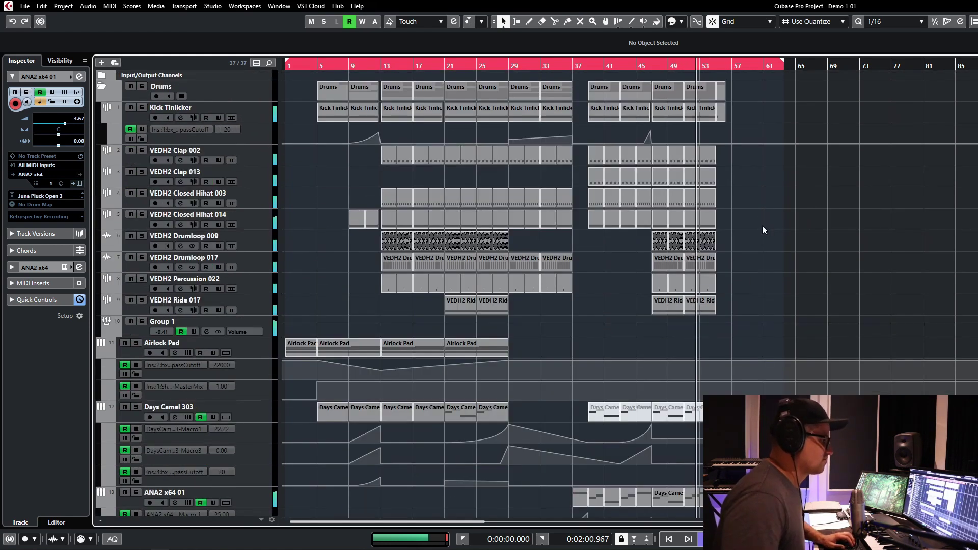
scroll(744, 215, down, 4)
scroll(742, 212, down, 10)
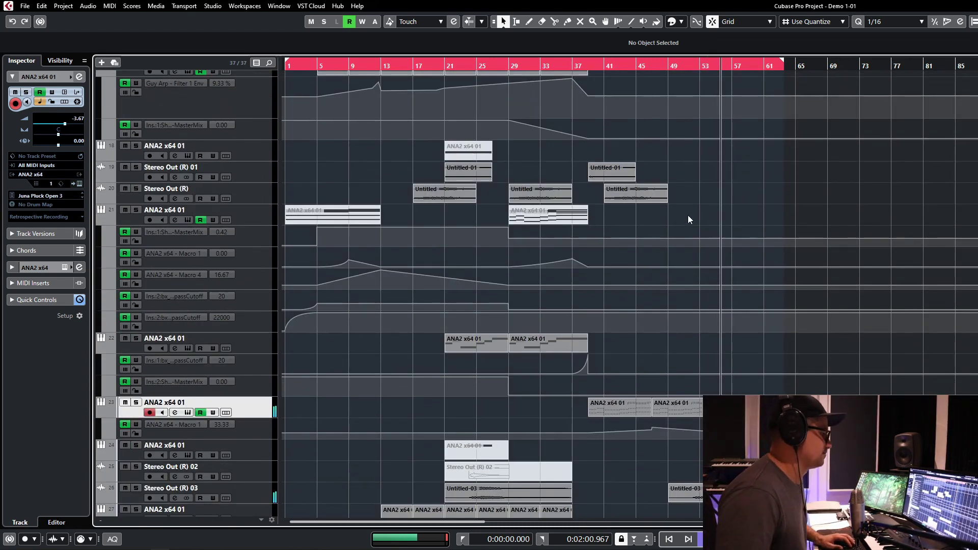
scroll(733, 231, down, 5)
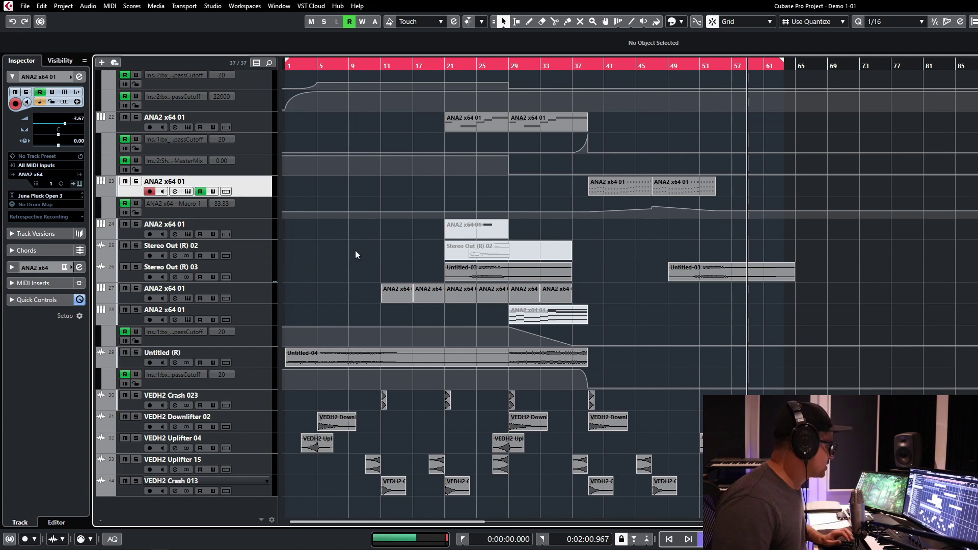
scroll(356, 249, up, 15)
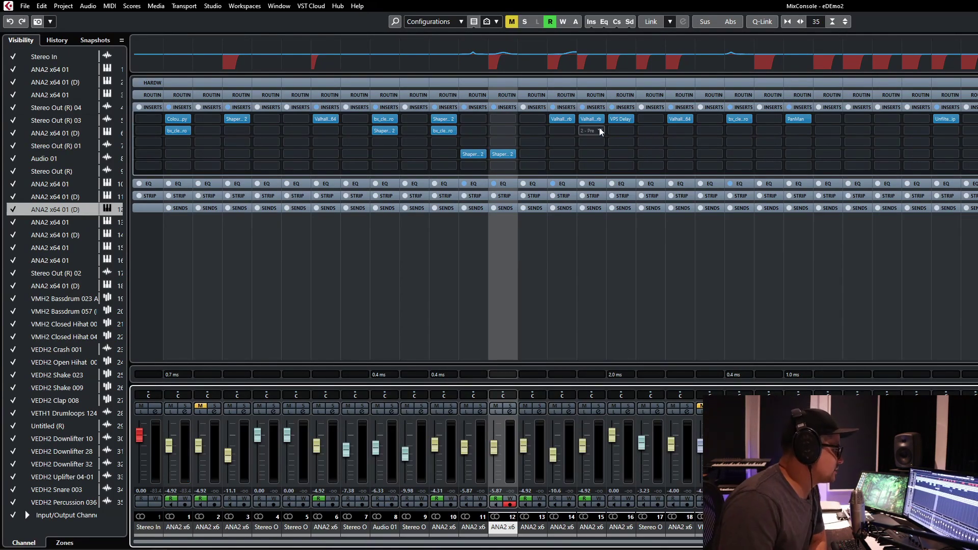
Widen the MixConsole channel strips three times with H
key(h)
key(h)
key(h)
key(h)
key(h)
key(h)
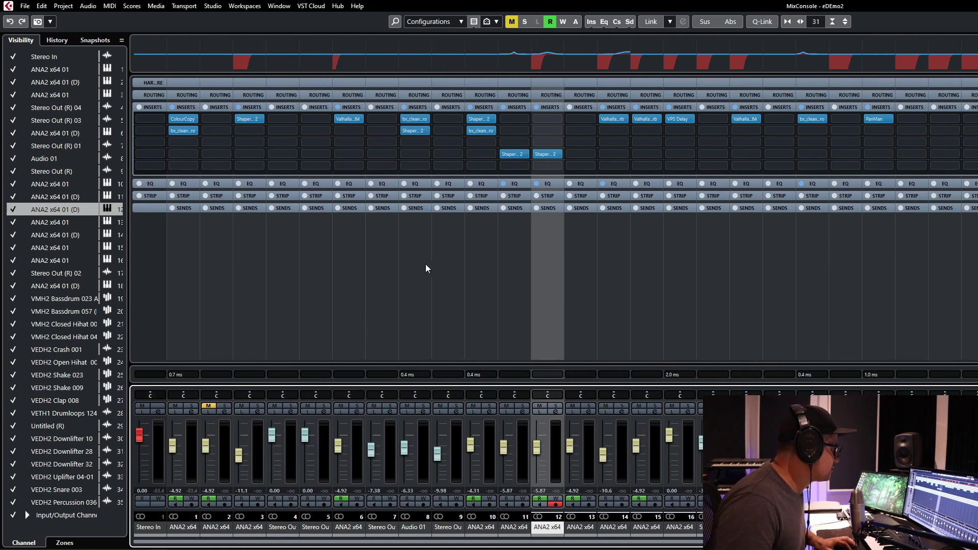
key(h)
key(h)
key(h)
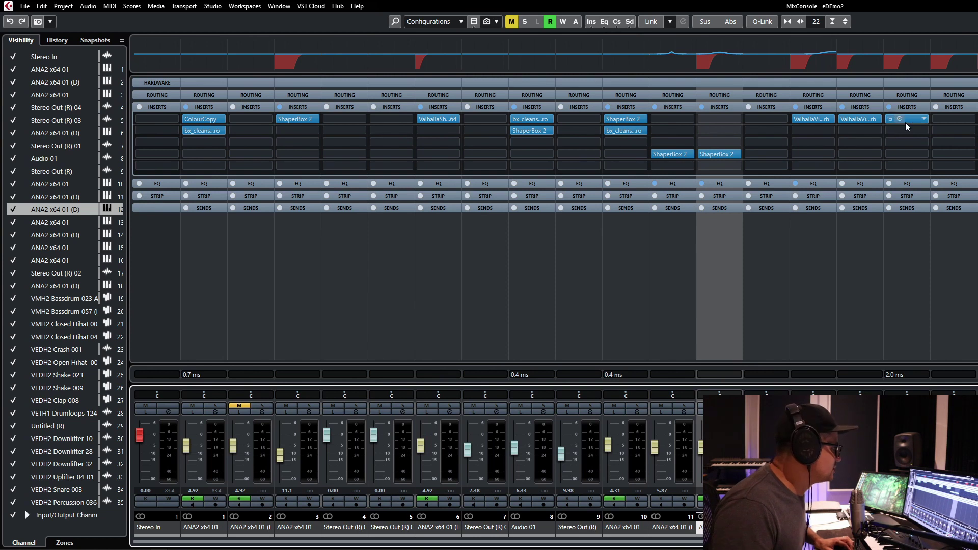
key(h)
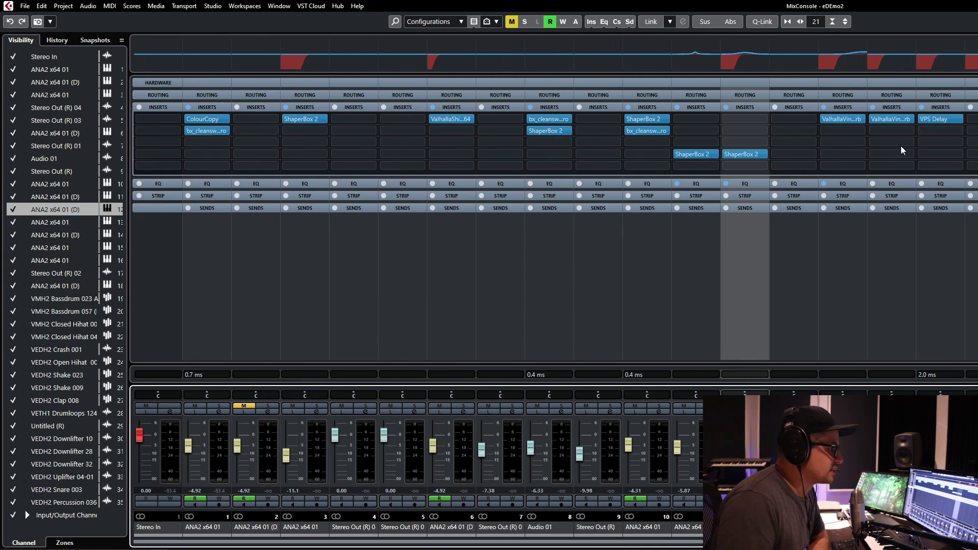
Open the Unfiltered Audio Zip compressor on VEDH2 Clap 008, then close it
drag(626, 544, 941, 543)
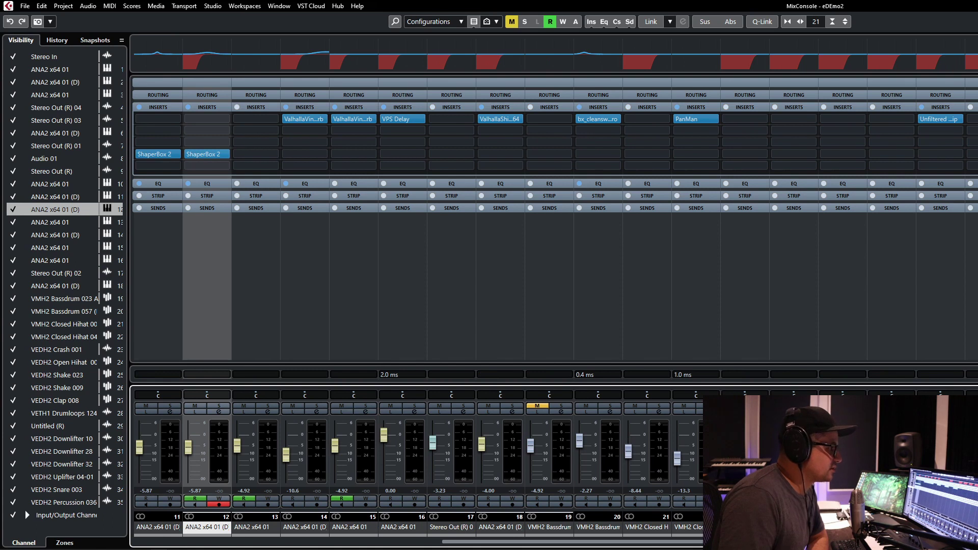
drag(856, 543, 968, 543)
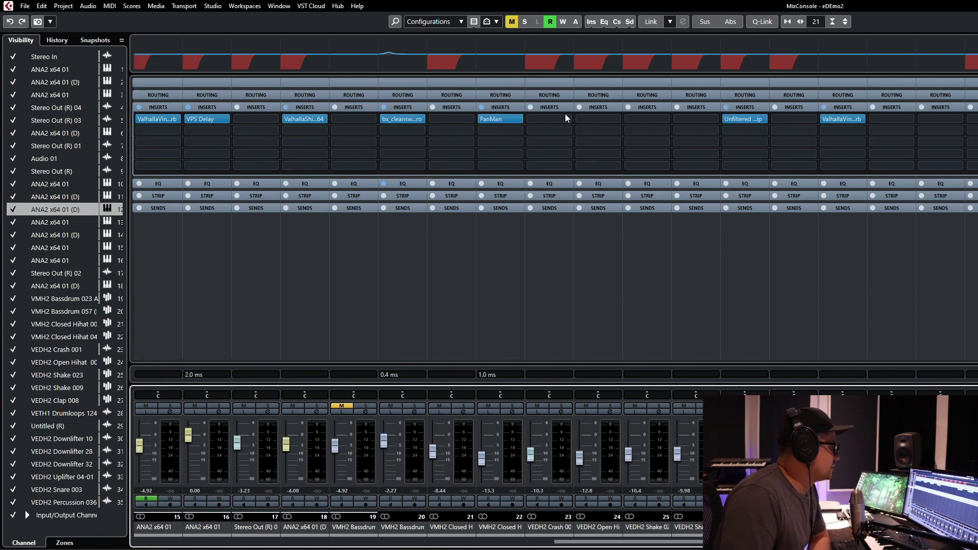
click(737, 120)
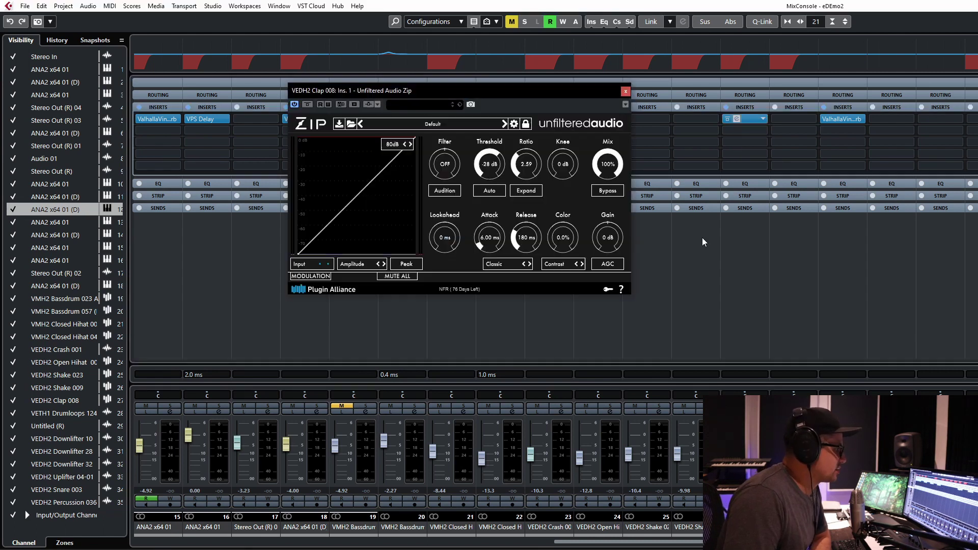
click(626, 92)
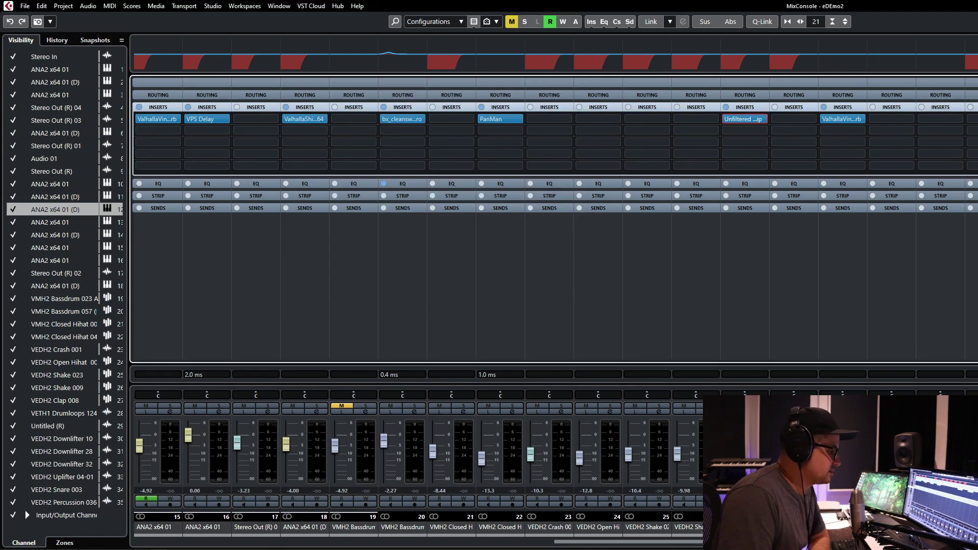
Return to the arrangement, select VMH2 Bassdrum 057 (D) and place the playhead at bar 17
key(F3)
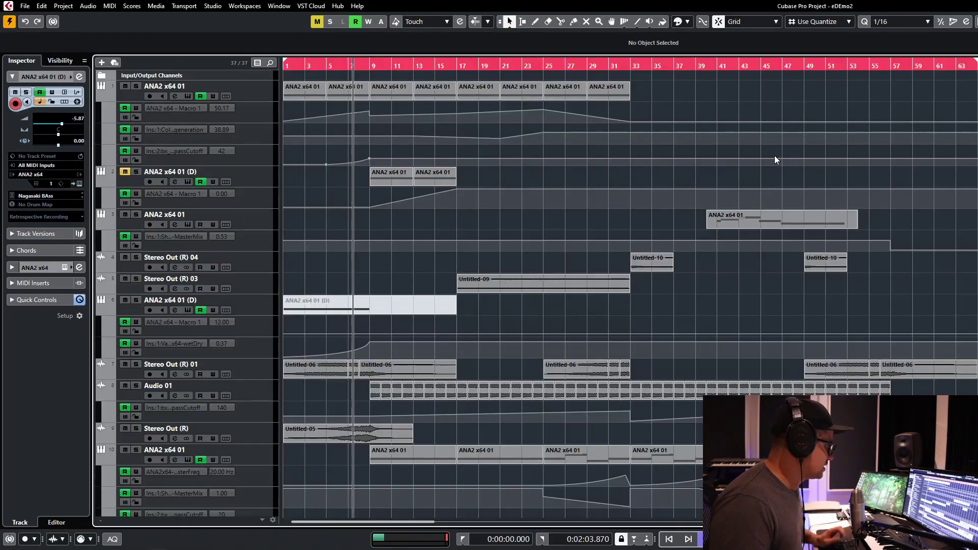
key(Home)
scroll(437, 168, down, 10)
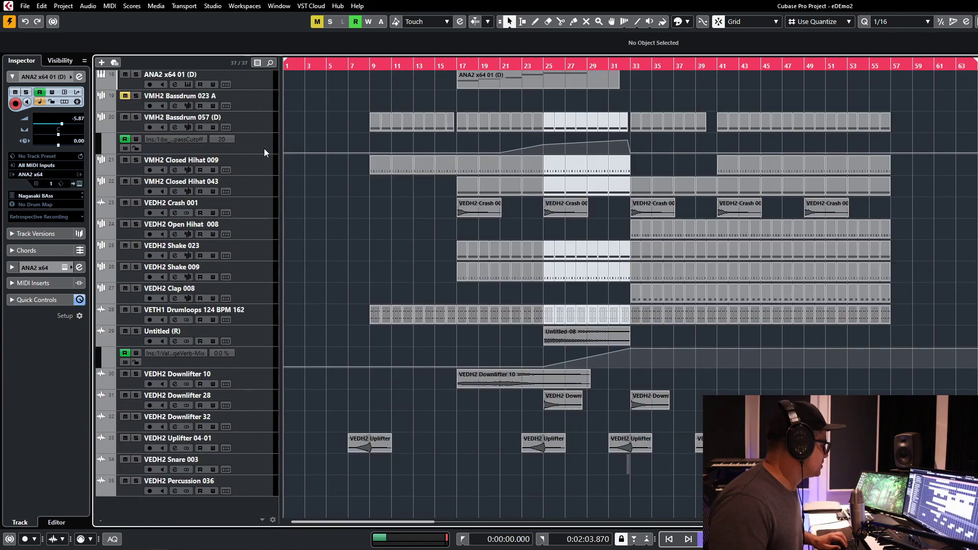
scroll(289, 156, up, 3)
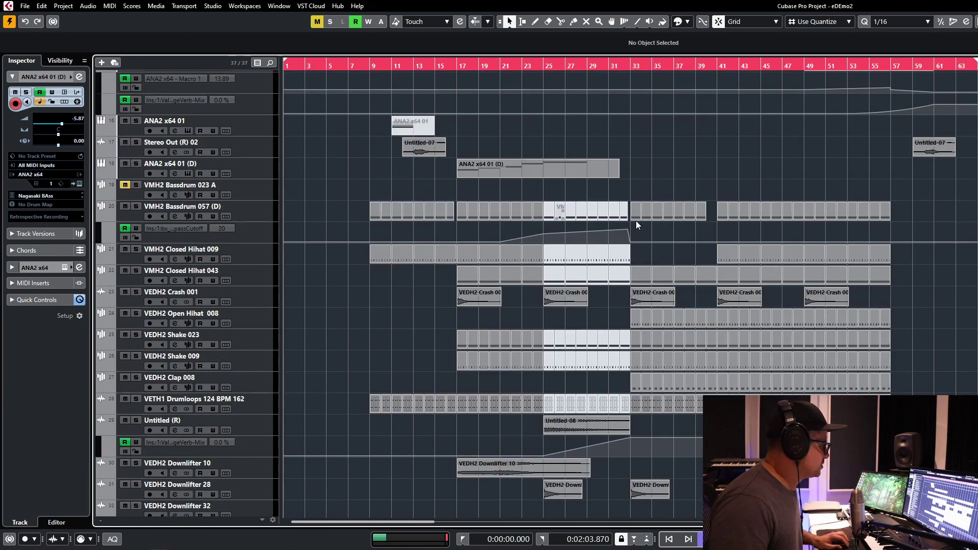
click(255, 216)
scroll(311, 204, down, 4)
click(461, 67)
Solo the drum tracks plus Downlifter 10, 28, 32 and Uplifter 04-01
drag(136, 118, 136, 181)
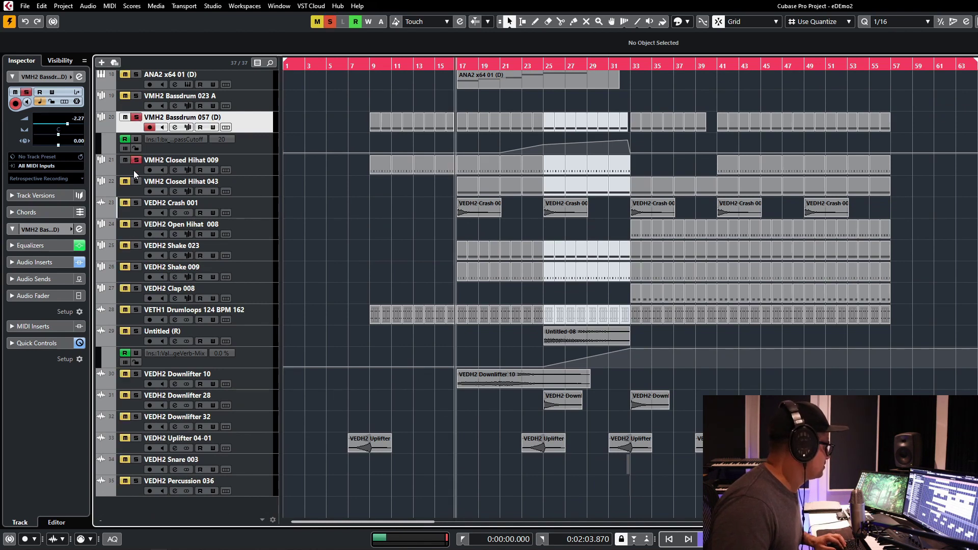
drag(136, 248, 137, 314)
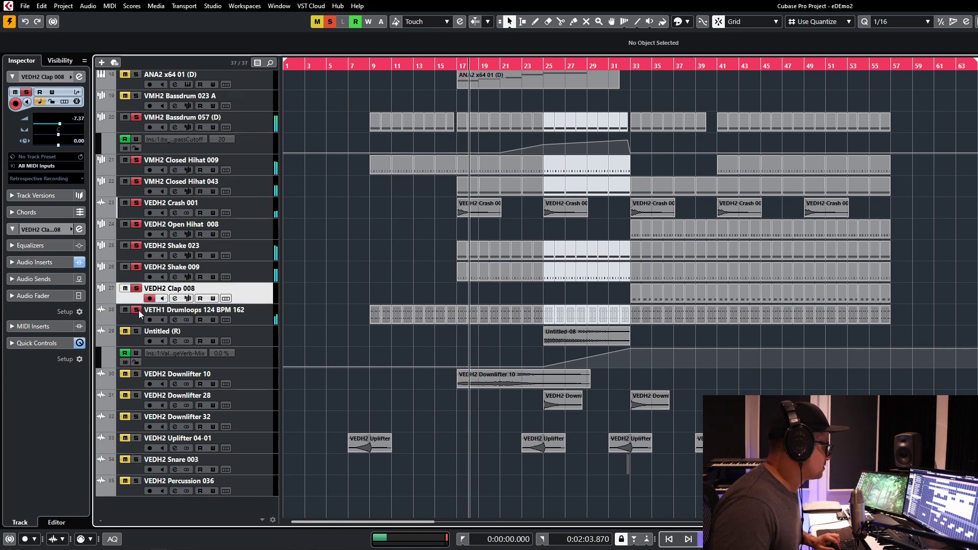
click(137, 375)
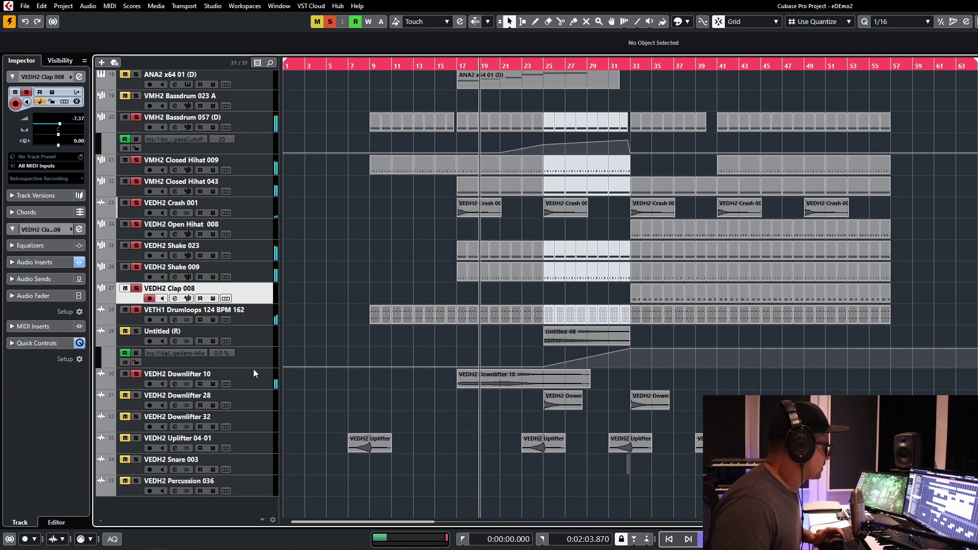
click(136, 439)
click(136, 417)
click(136, 395)
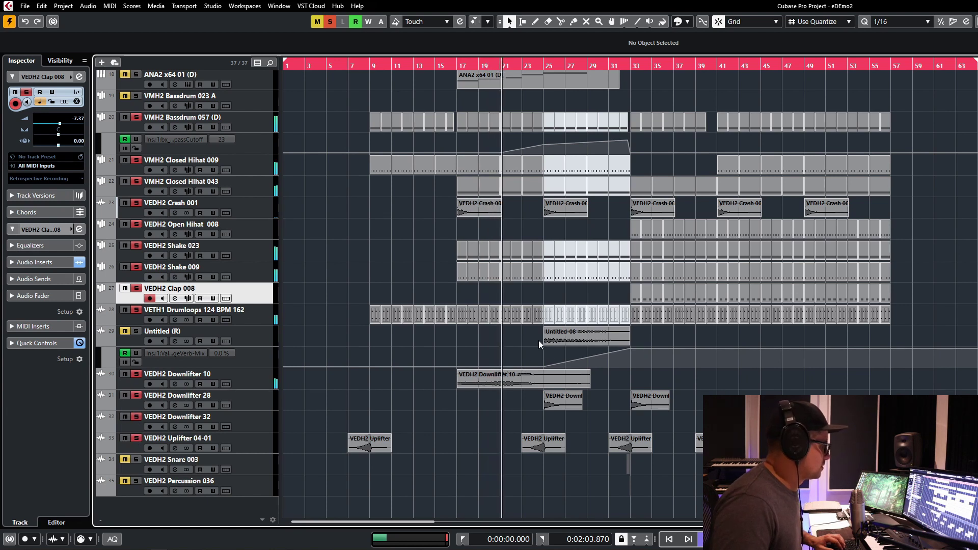
Jump playback to bars 25 and 33, then clear all solos
click(555, 66)
click(633, 68)
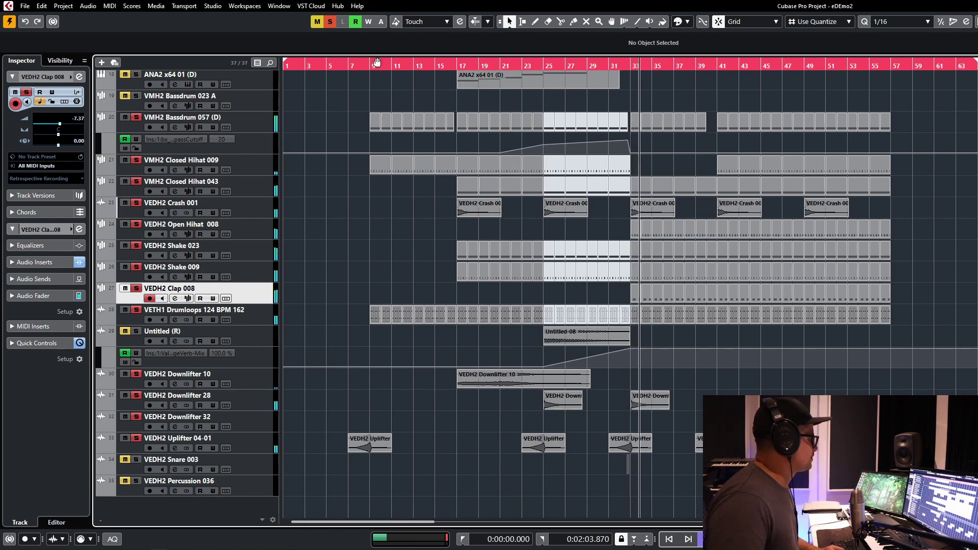
click(330, 24)
Play from bar 1 with ANA2 x64 01 soloed, then switch the solo to Stereo Out (R) 01
scroll(306, 301, up, 8)
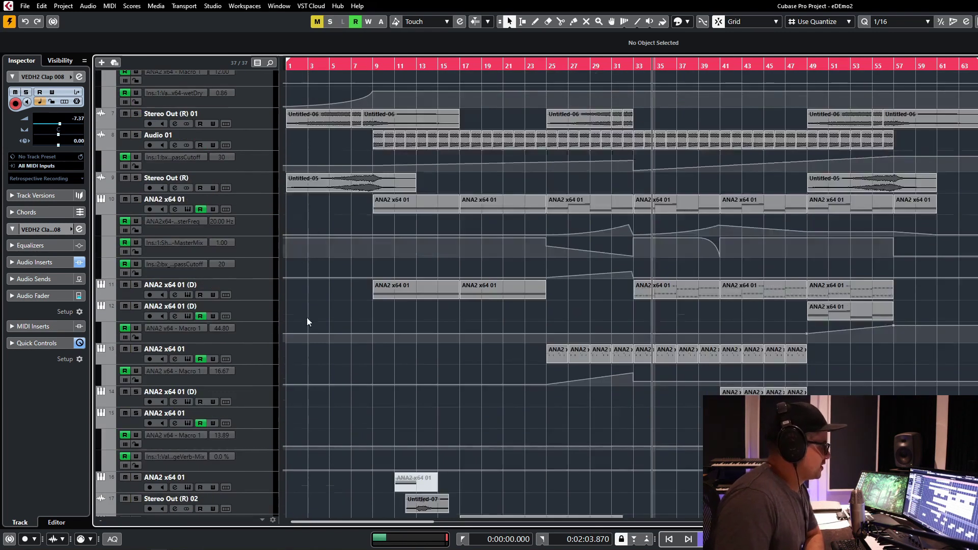
scroll(368, 160, up, 4)
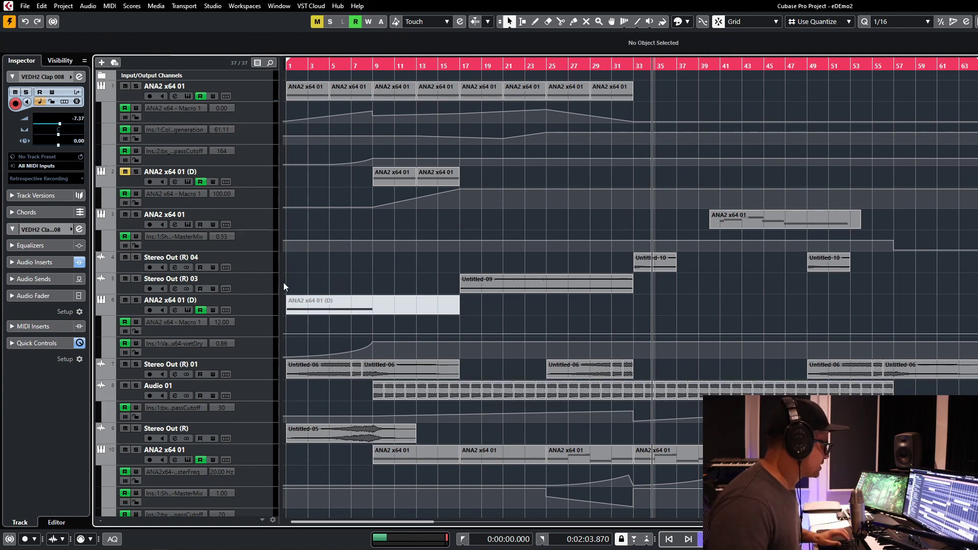
click(288, 67)
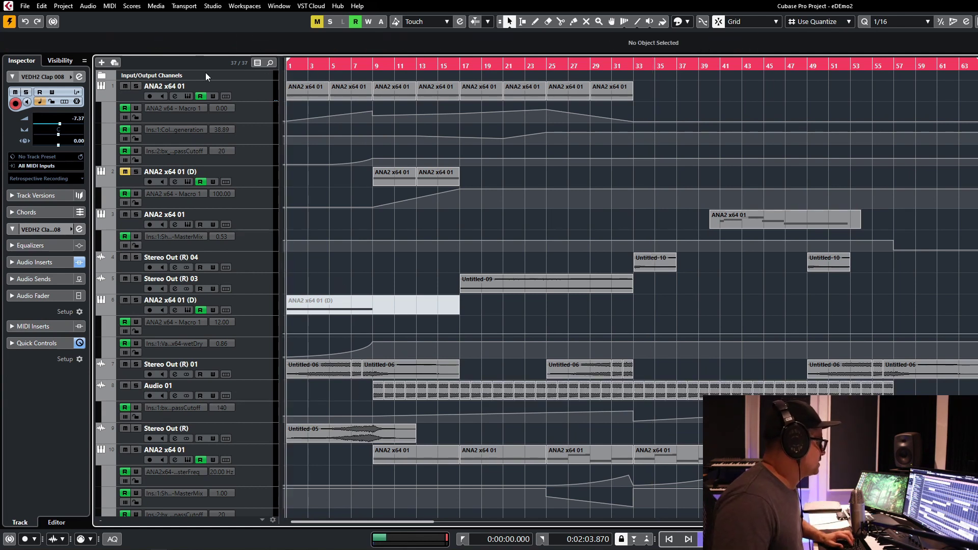
click(134, 86)
key(space)
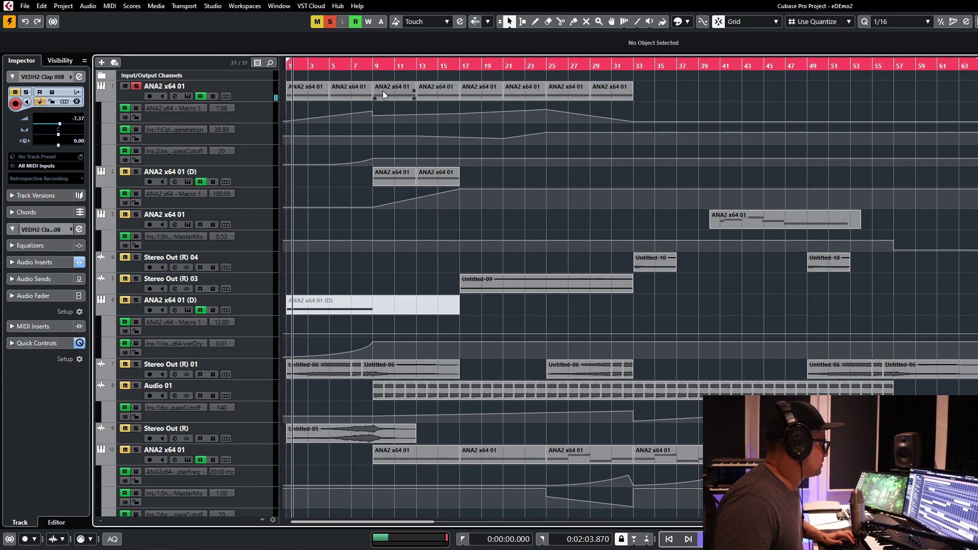
click(135, 86)
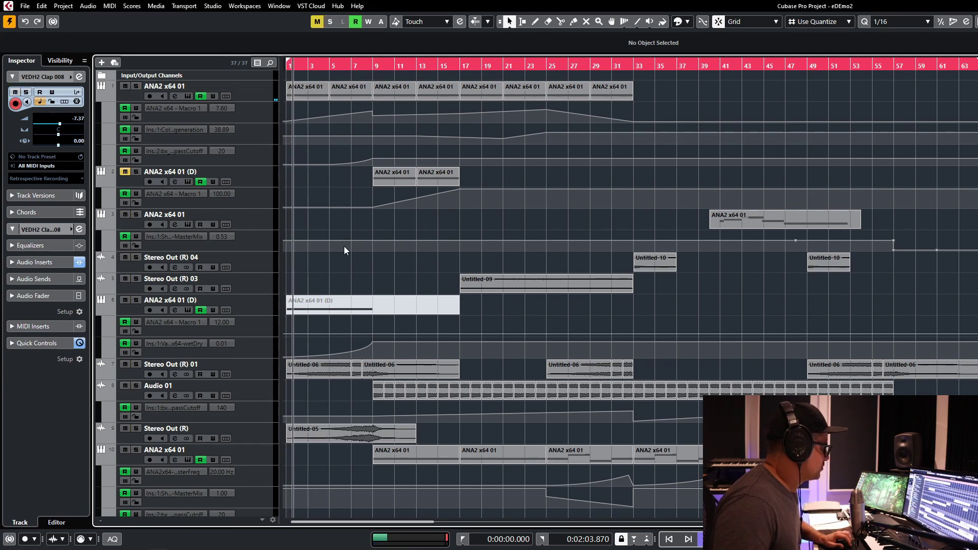
click(136, 365)
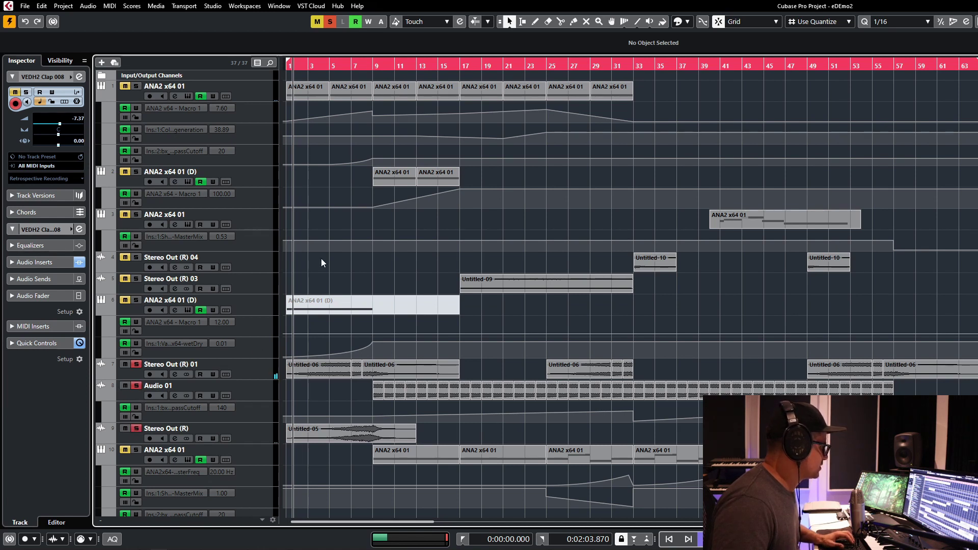
Open track 3's ANA2 synth showing the Shore Wind patch, then close it
scroll(409, 383, down, 3)
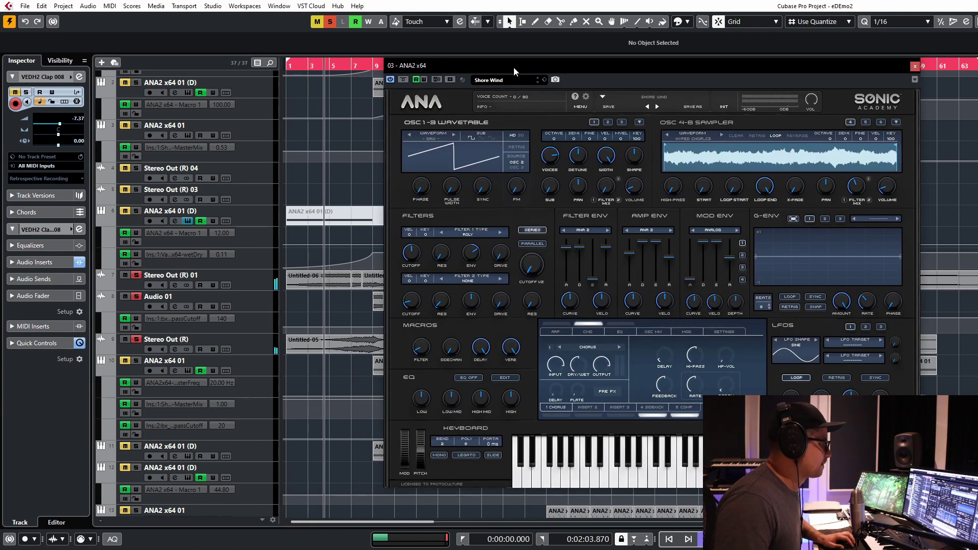
drag(514, 68, 311, 65)
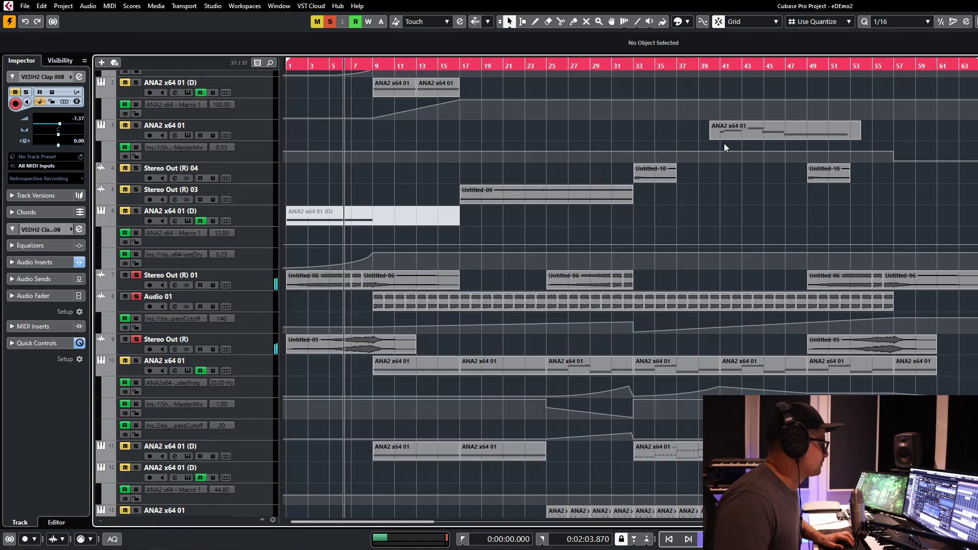
click(719, 67)
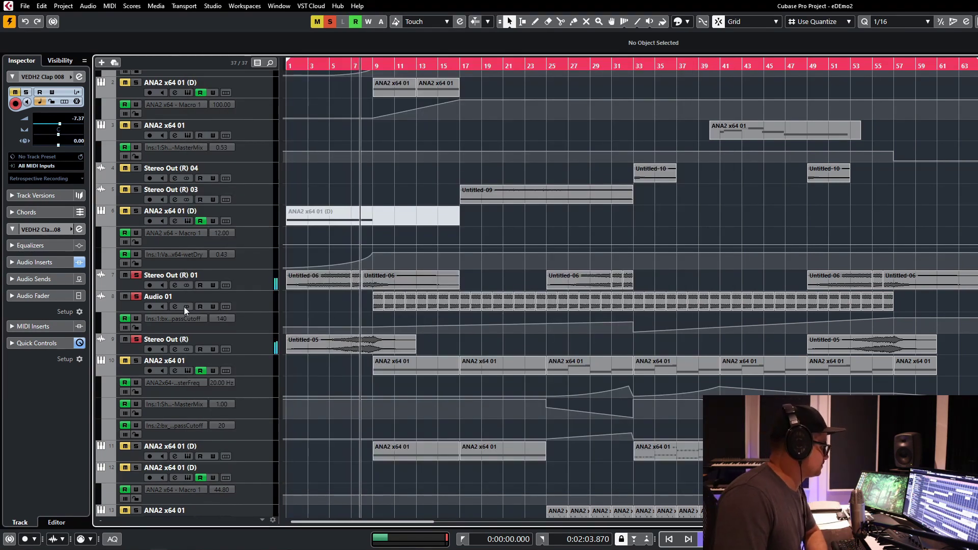
scroll(302, 301, down, 3)
scroll(384, 349, down, 6)
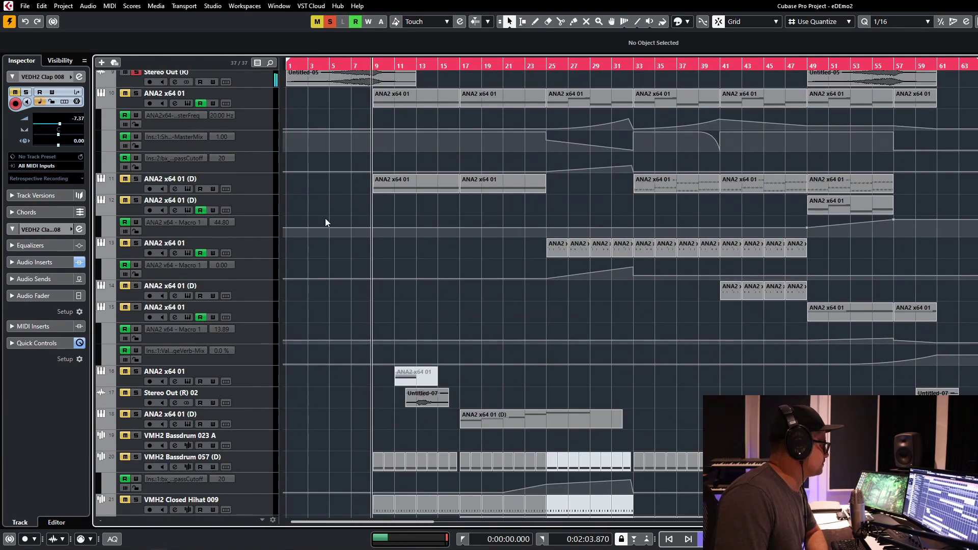
scroll(346, 231, up, 6)
scroll(353, 240, up, 4)
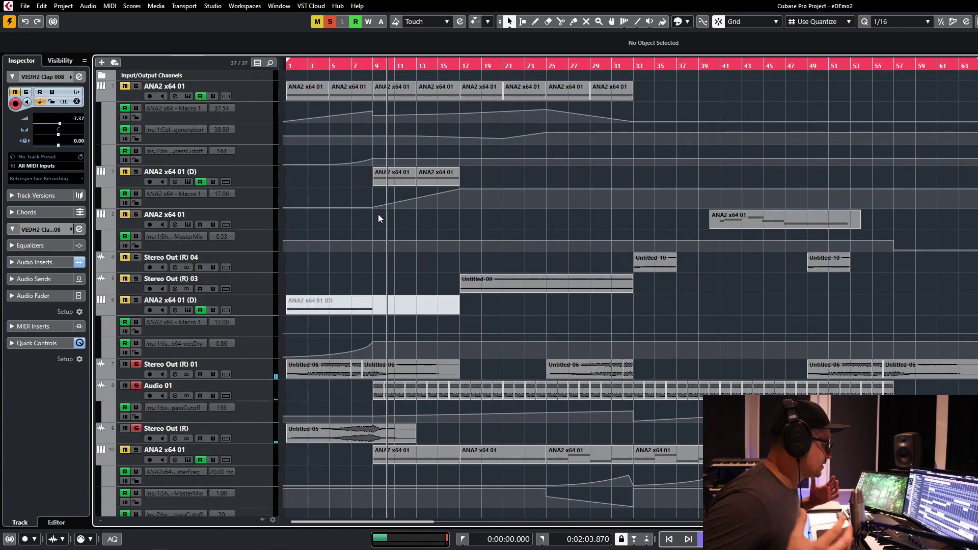
Add a Macro 1 automation point at bar 12 on track 2 and deselect it
click(410, 200)
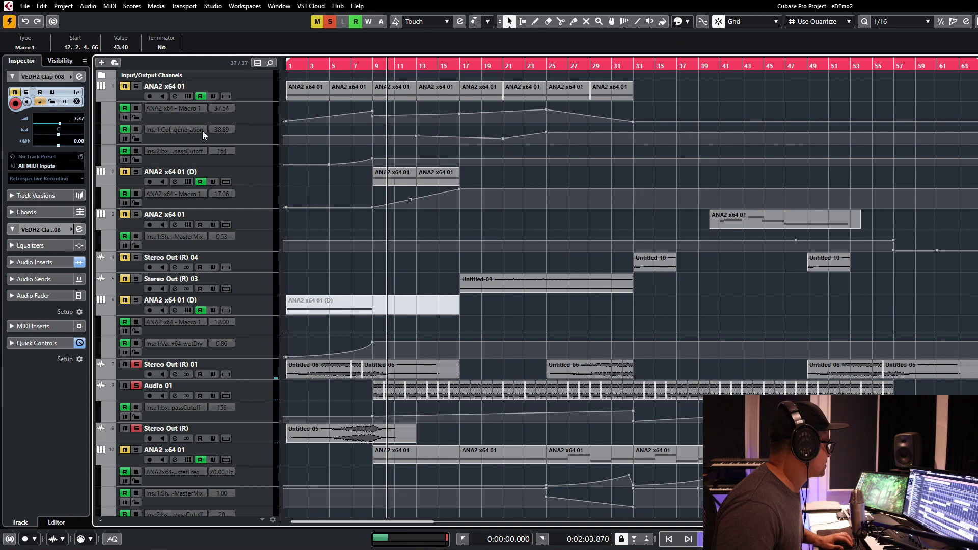
click(361, 190)
key(space)
Solo ANA2 x64 01, review its Shoreline Pluck Arp patch in ANA 2, then close it
key(m)
key(s)
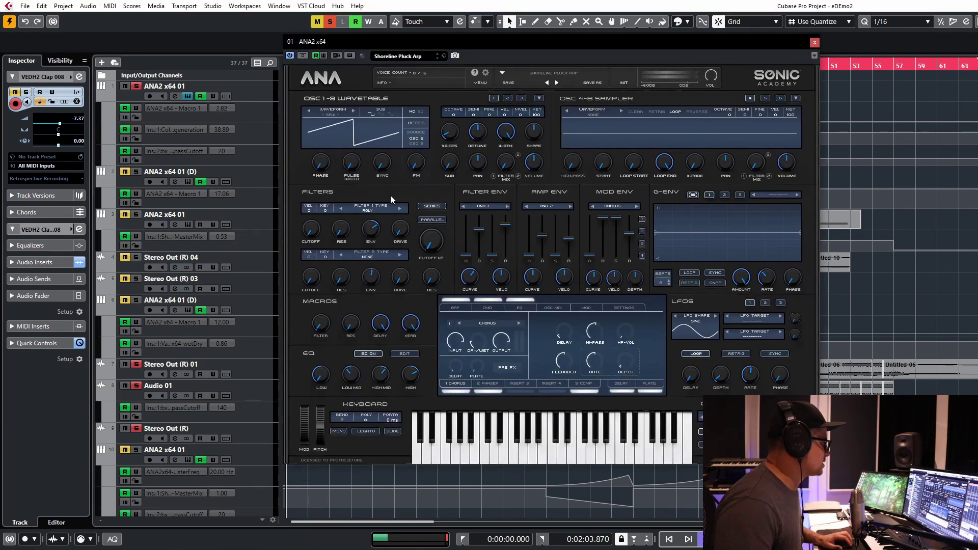
click(257, 94)
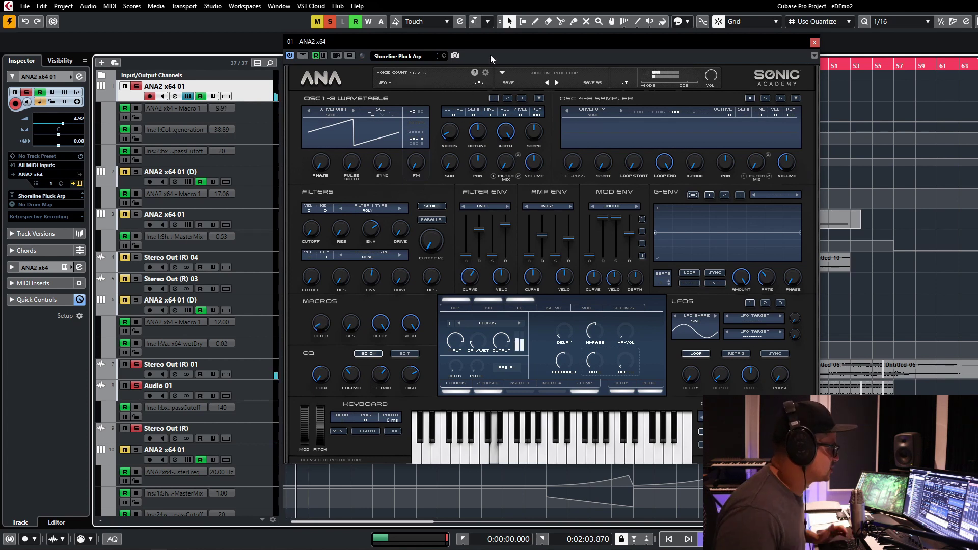
drag(506, 44, 371, 137)
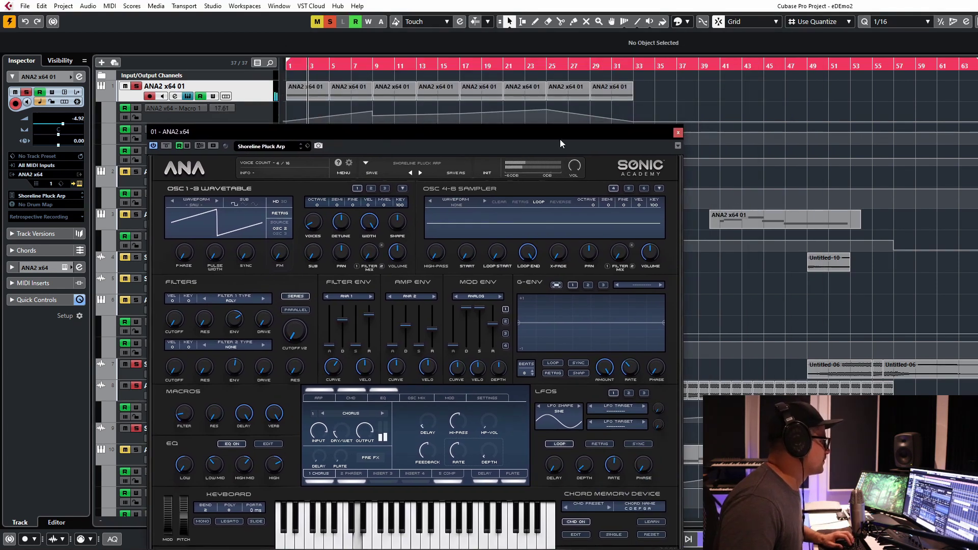
click(678, 133)
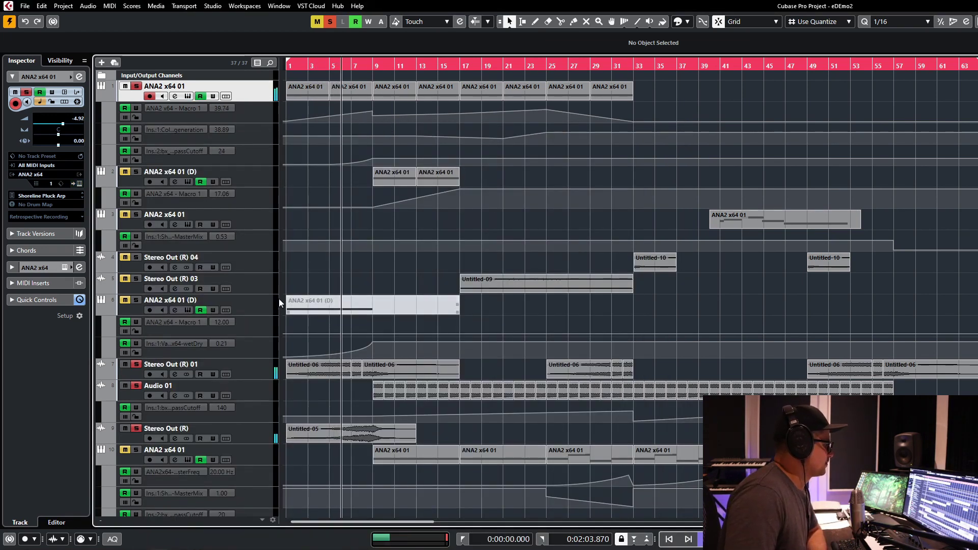
scroll(374, 228, down, 3)
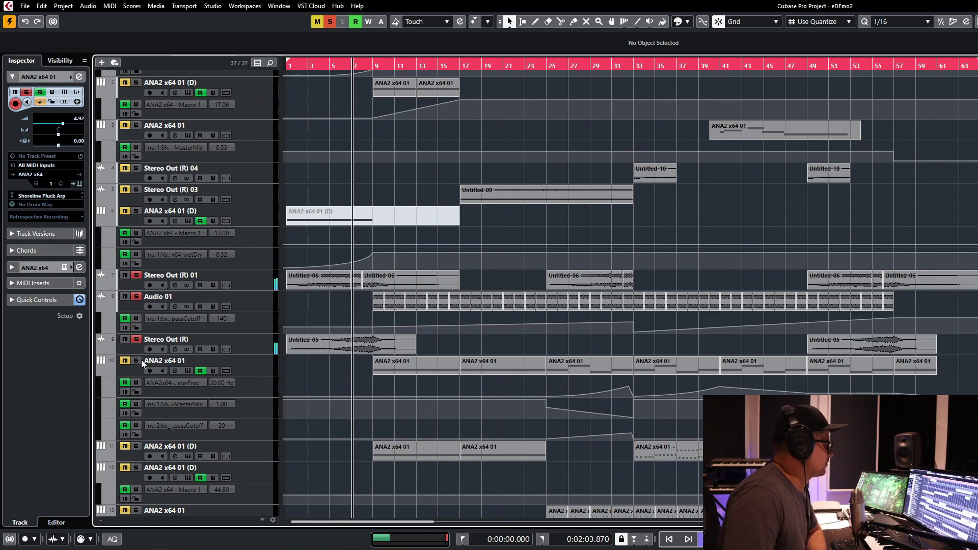
scroll(395, 182, up, 3)
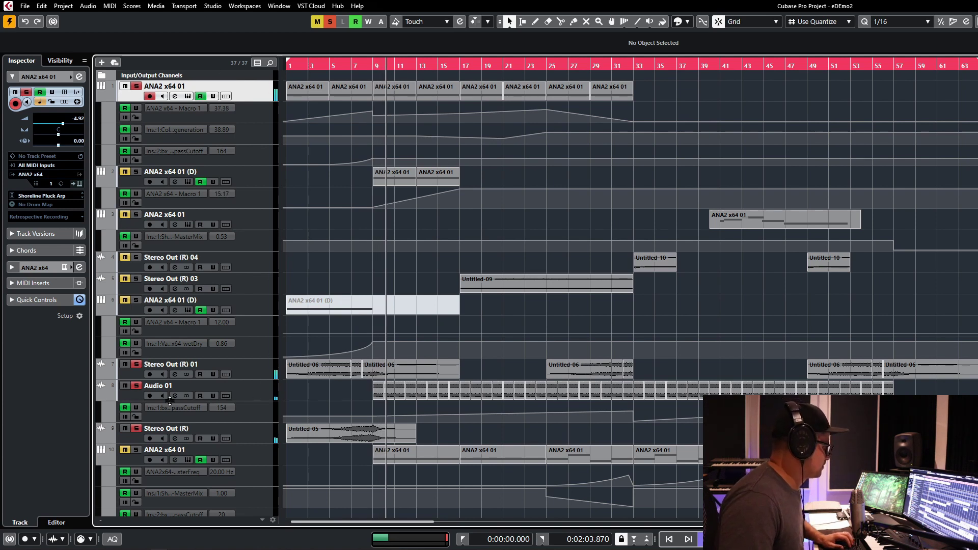
Open track 10's ANA2 synth, move it to reveal the Chord Memory Device, then close it
click(187, 460)
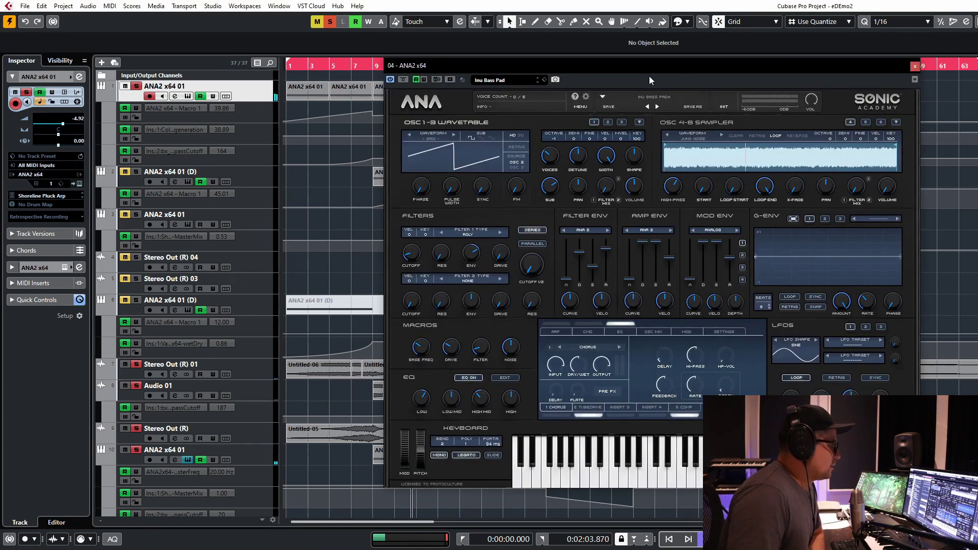
drag(649, 76, 433, 76)
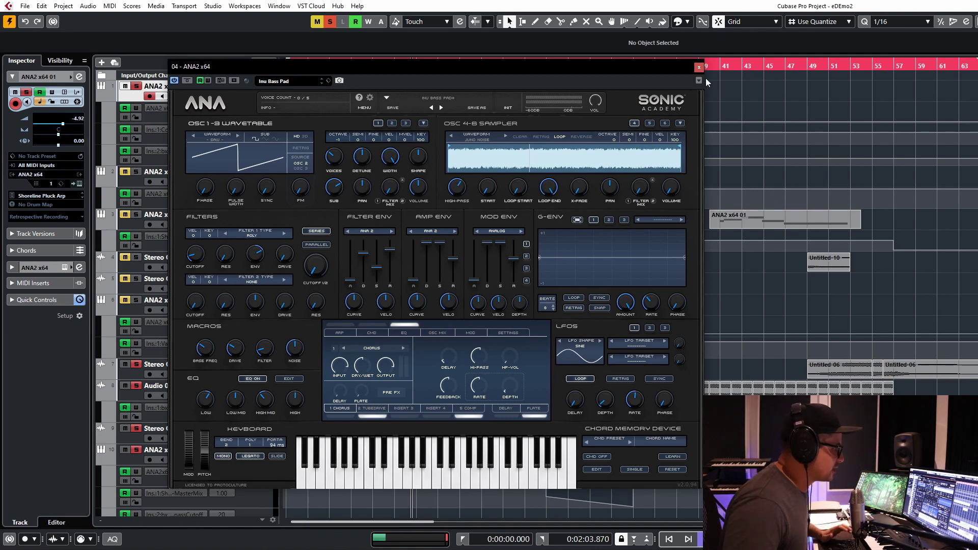
click(699, 67)
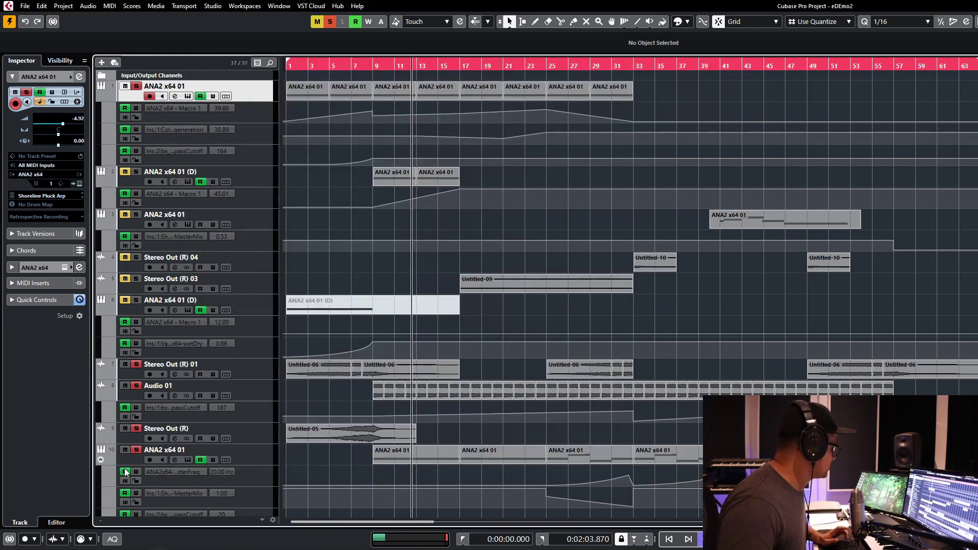
Reopen track 10's Inu Bass Pad patch with E, clear all solos, and close the synth
click(427, 464)
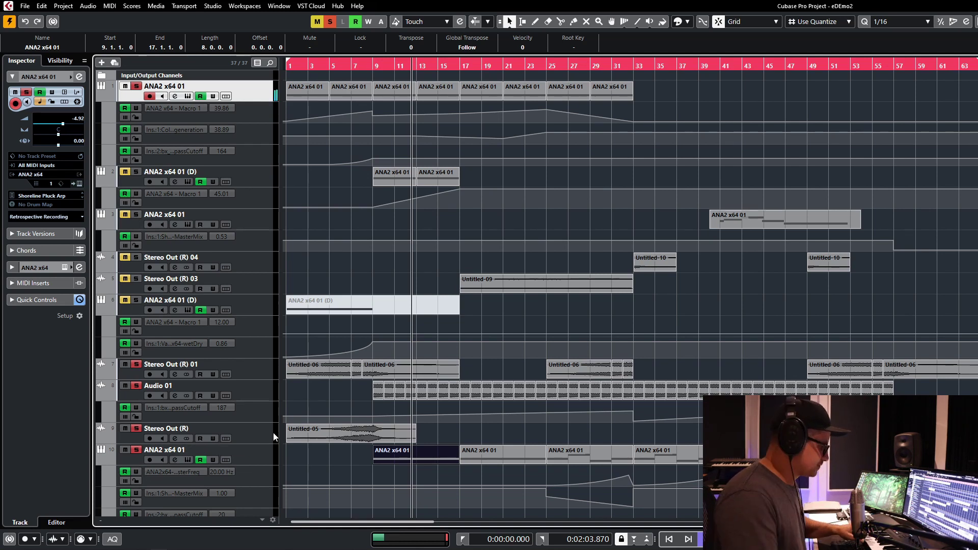
click(254, 458)
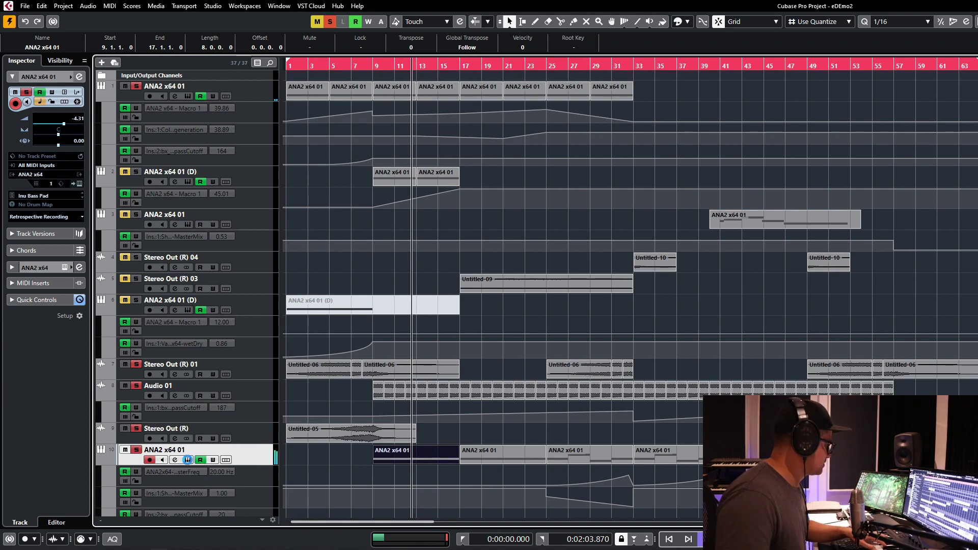
key(e)
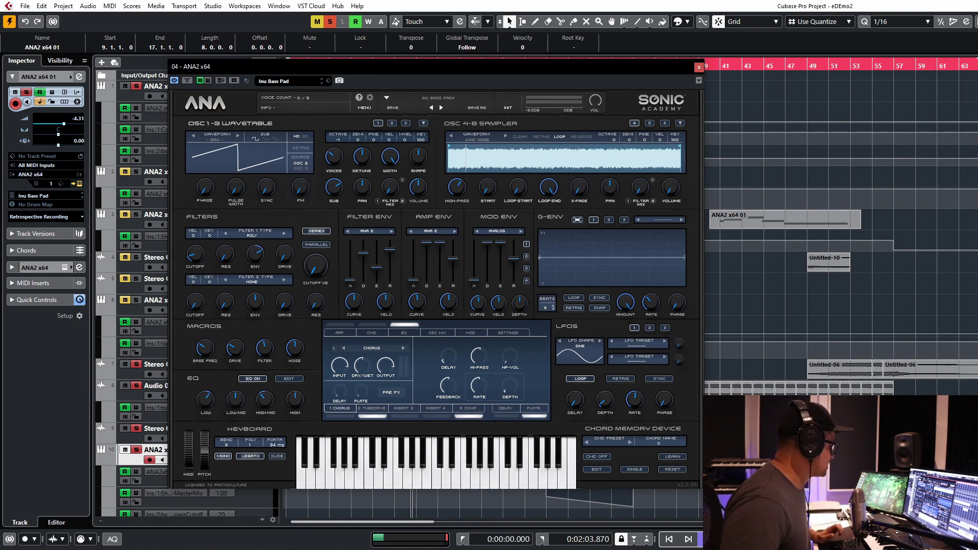
click(333, 22)
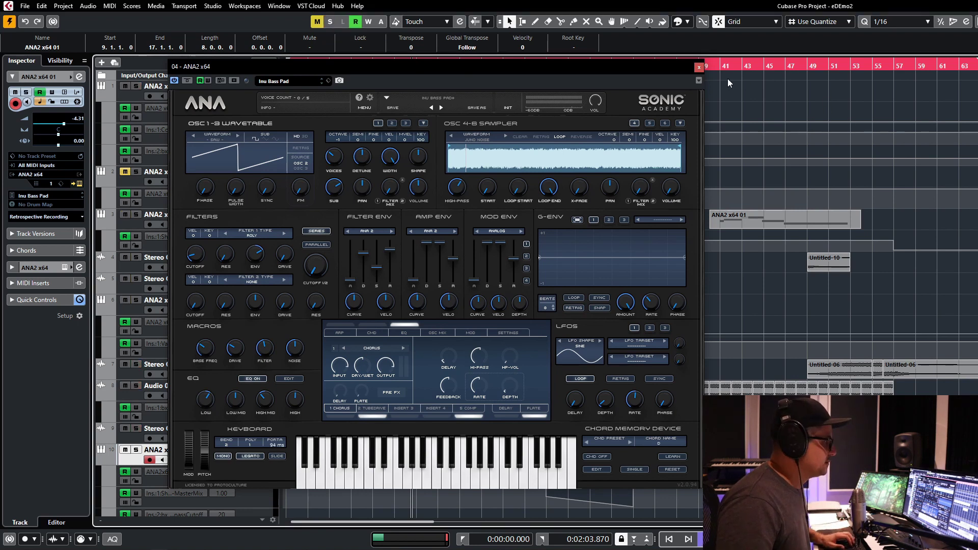
key(ctrl+w)
click(377, 61)
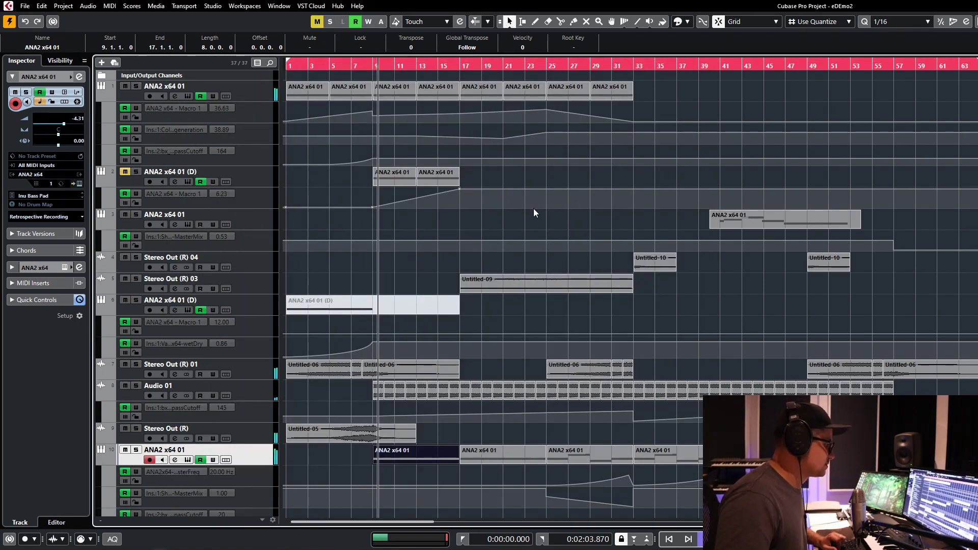
Briefly solo track 11 and check its parts at bars 9 and 33
scroll(532, 210, down, 3)
scroll(527, 204, down, 3)
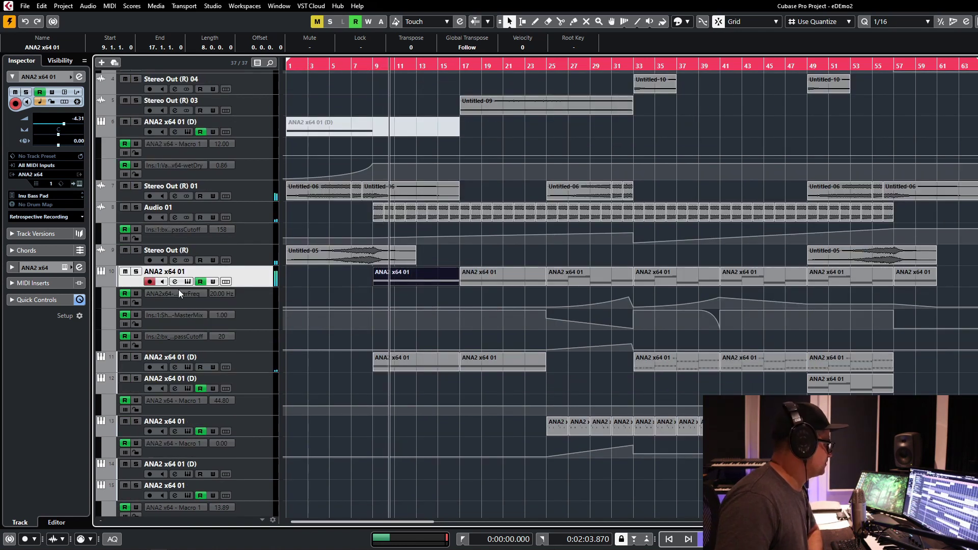
click(136, 356)
click(137, 357)
click(320, 363)
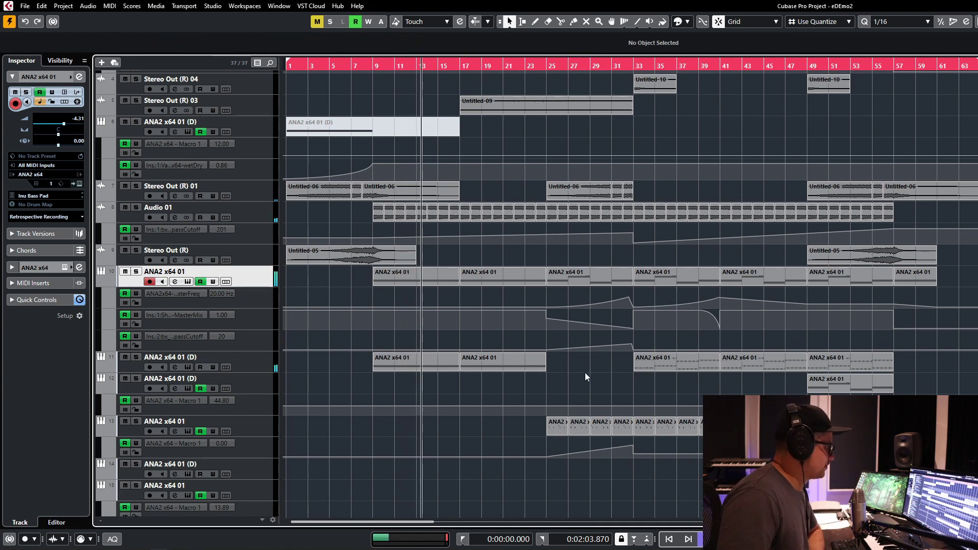
click(408, 363)
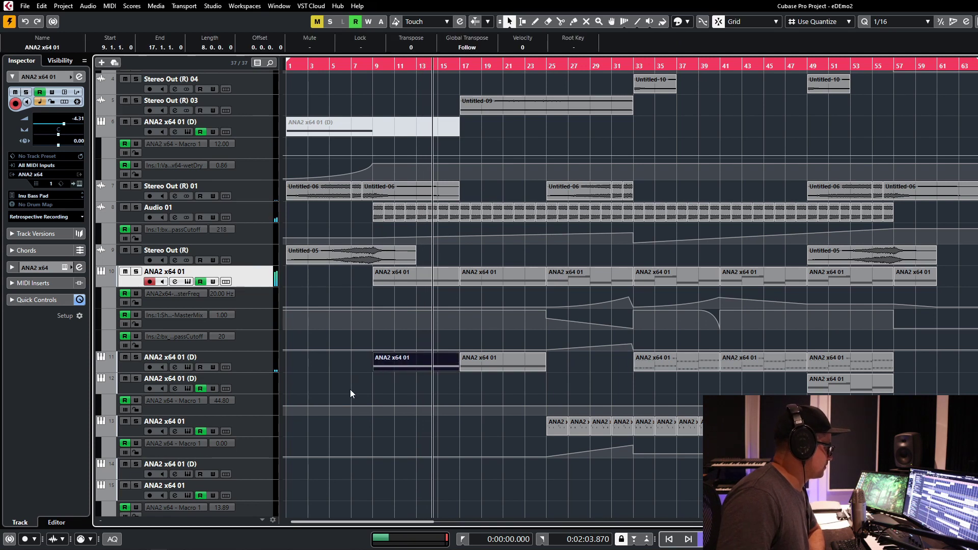
click(355, 359)
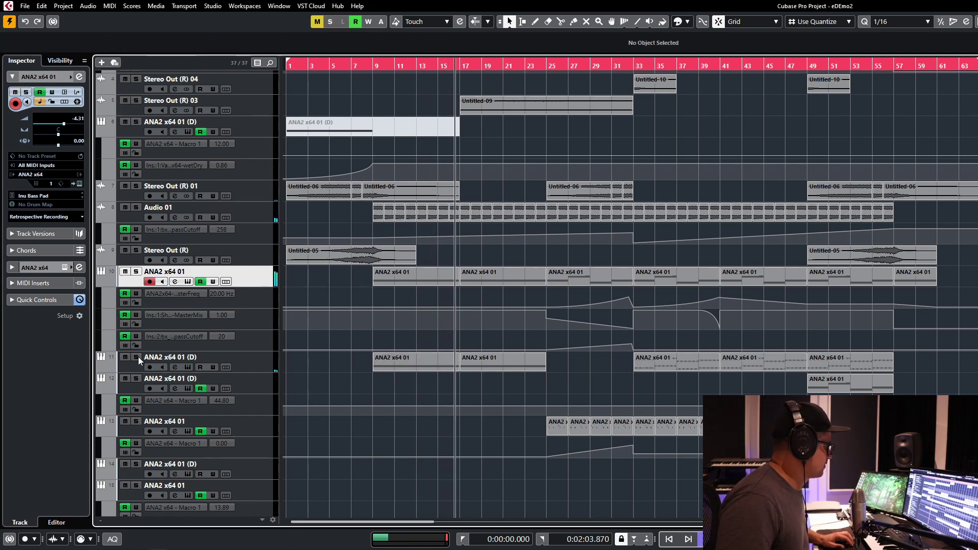
click(668, 365)
click(714, 379)
Open and close track 11's channel settings and inspect its parts at bars 9 and 17
scroll(505, 357, down, 5)
scroll(498, 192, down, 4)
click(174, 189)
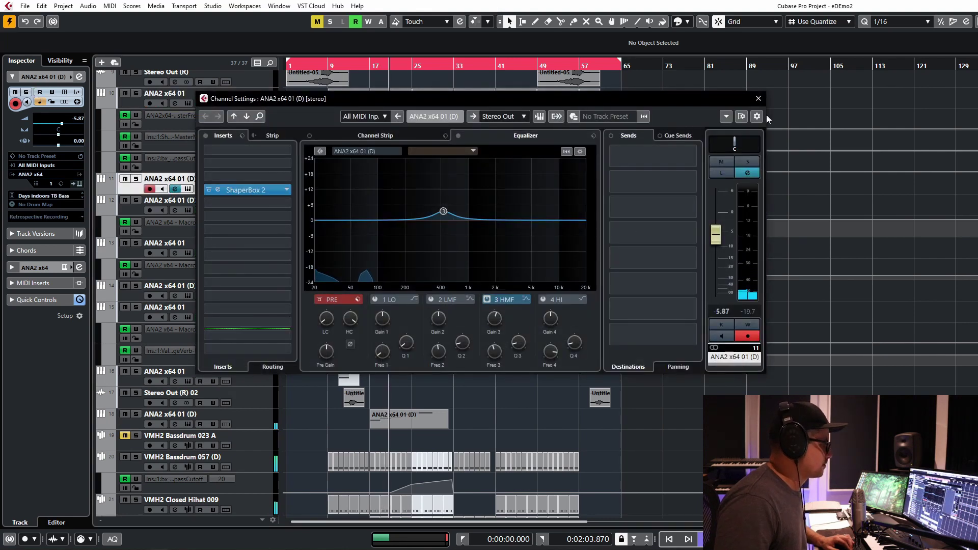
click(758, 98)
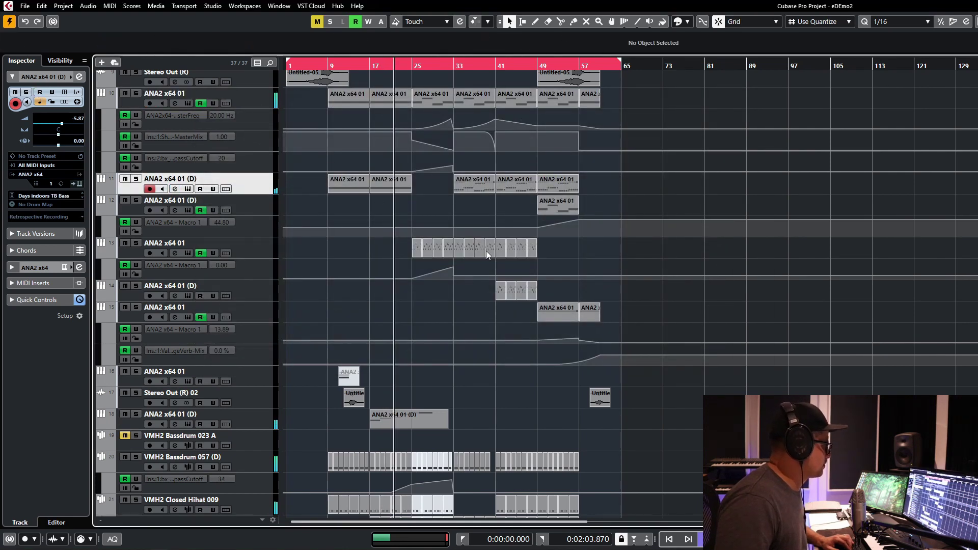
drag(427, 192, 283, 193)
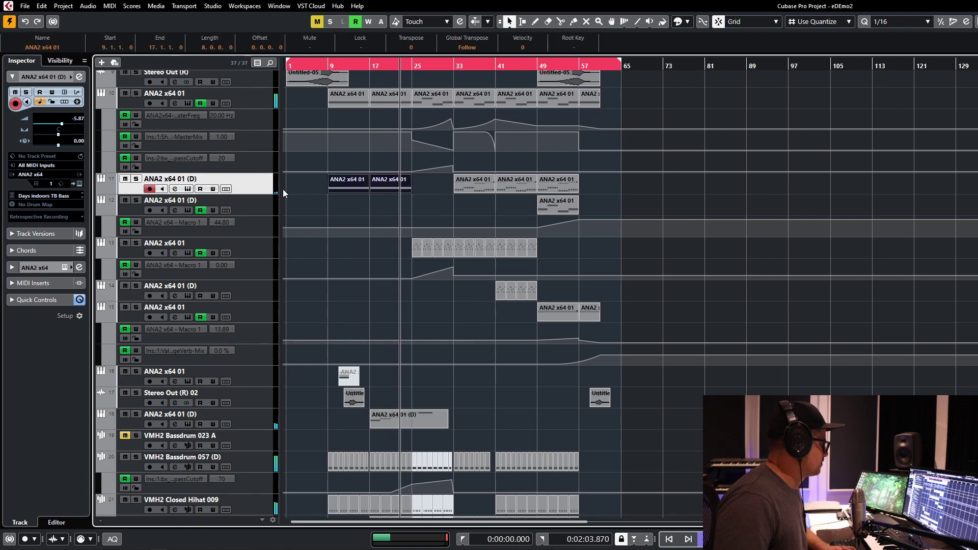
click(414, 195)
Solo track 5 Stereo Out (R) 03 and give Untitled-09 an 8-bar fade-out
scroll(431, 153, up, 6)
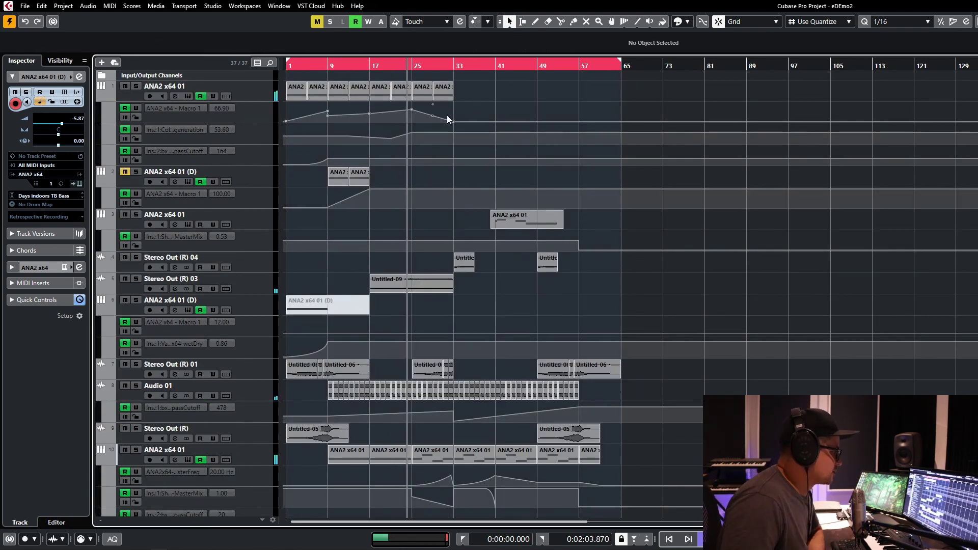
click(368, 68)
click(136, 279)
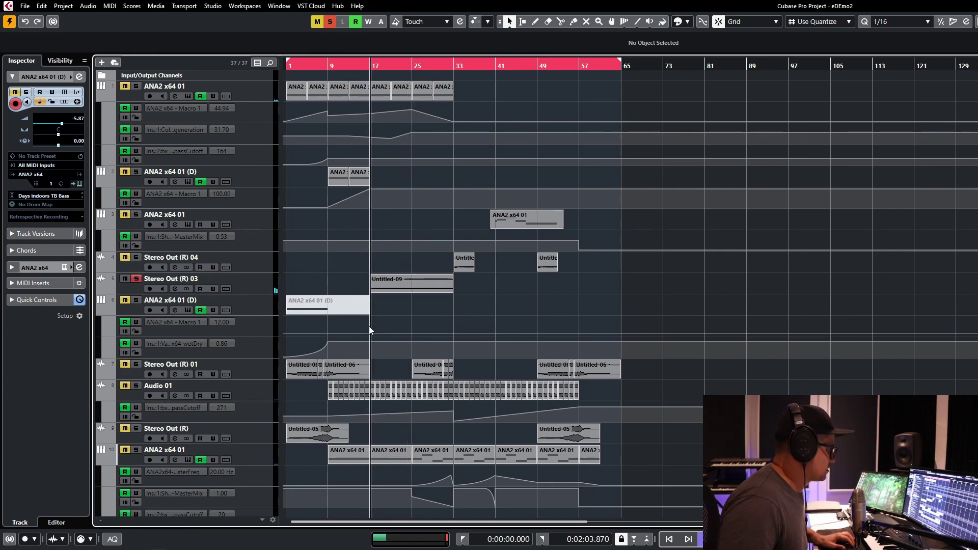
drag(452, 275, 412, 276)
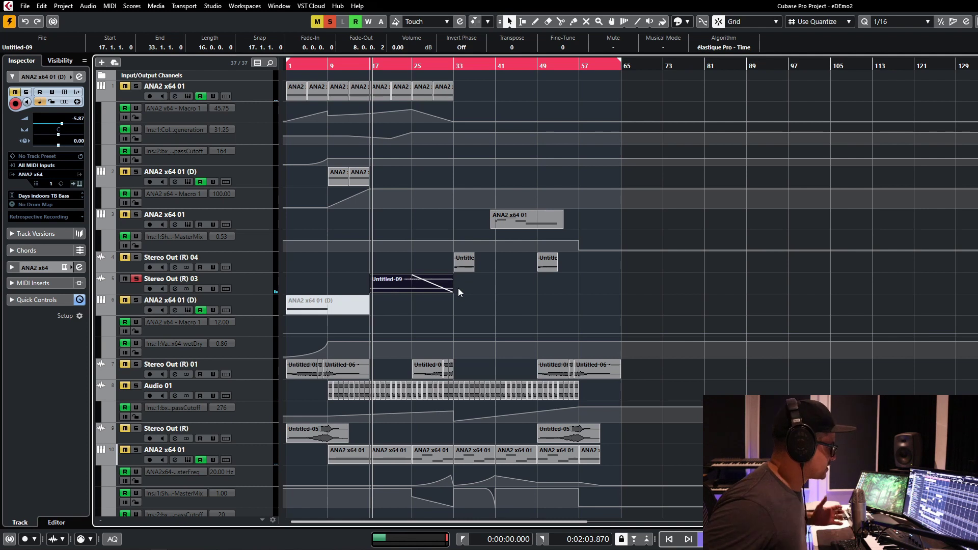
Restart playback from bar 17 and add VEDH2 Downlifter 10 to the solos
scroll(278, 370, down, 5)
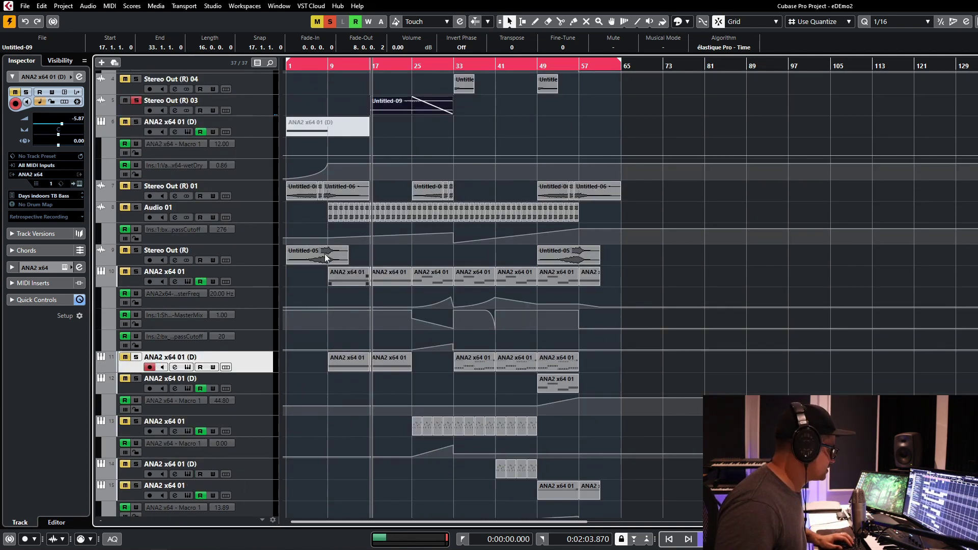
scroll(178, 280, down, 5)
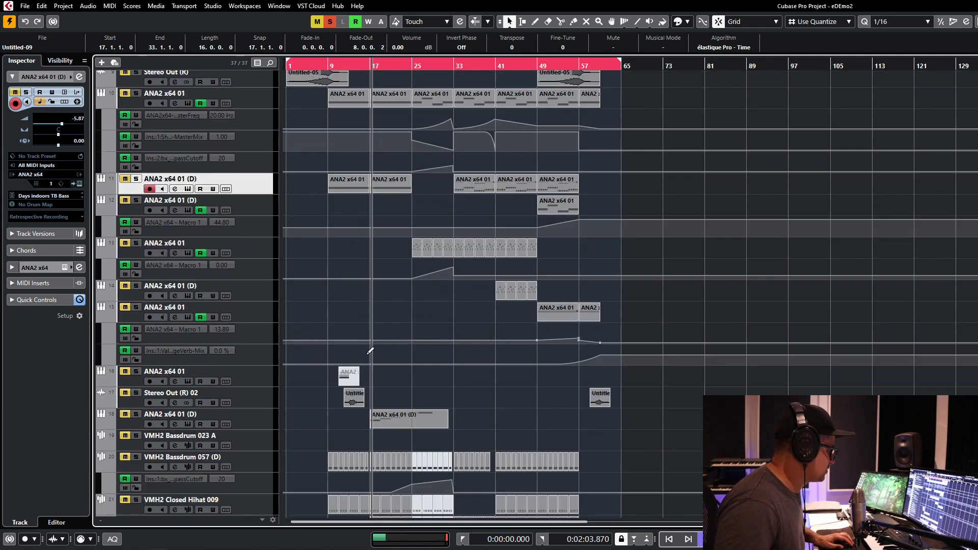
key(space)
scroll(359, 323, down, 5)
key(space)
scroll(438, 306, down, 5)
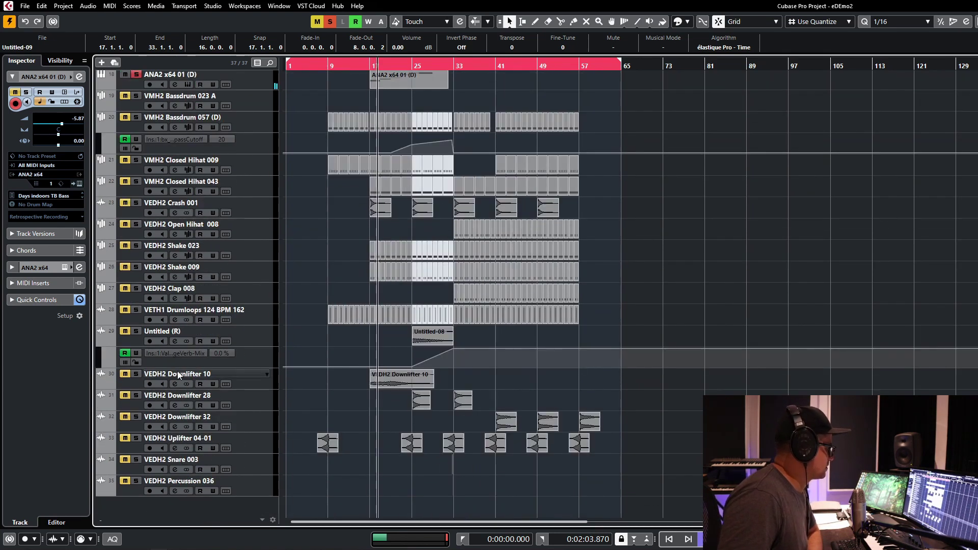
click(136, 374)
Deselect Untitled-09, clear all solos, and solo track 13 ANA2 x64 01
scroll(405, 276, up, 4)
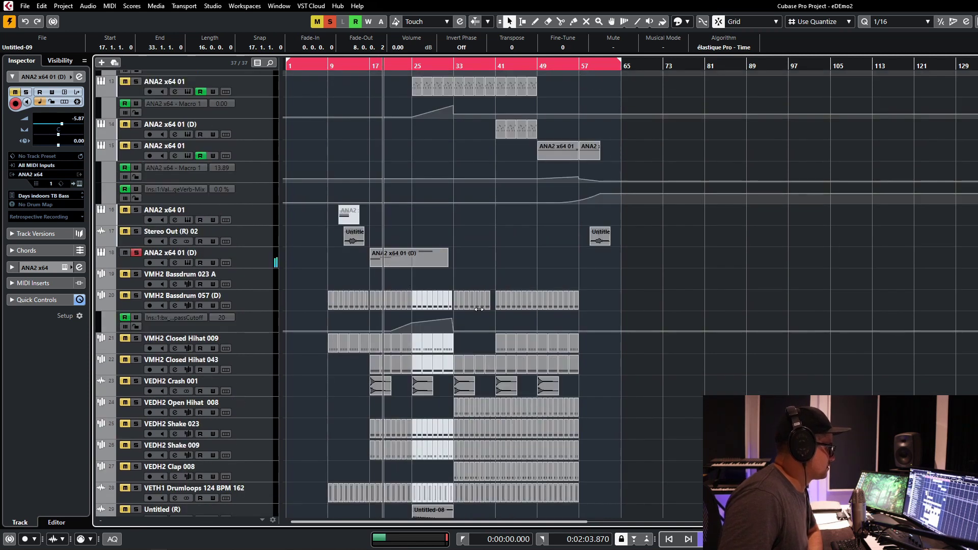
scroll(381, 253, up, 2)
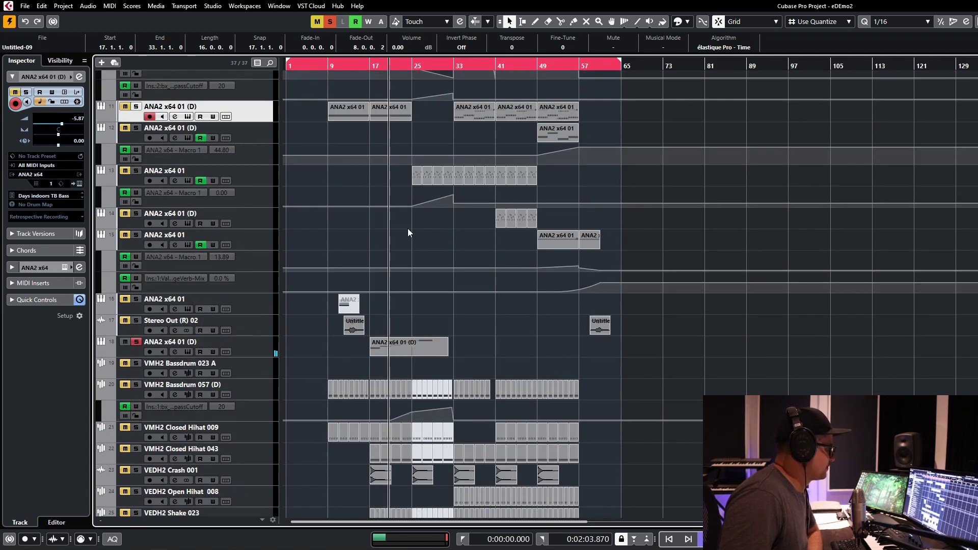
scroll(409, 192, up, 2)
scroll(415, 140, up, 3)
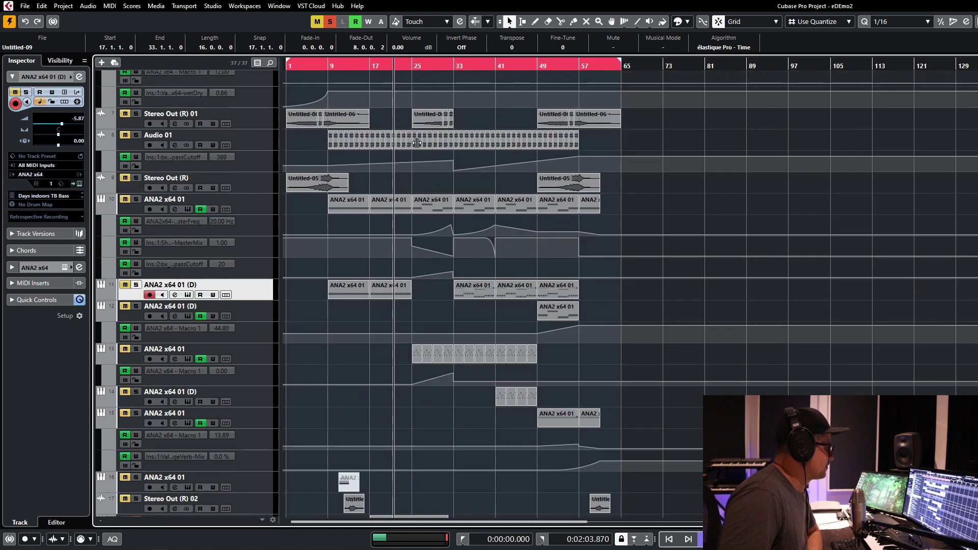
scroll(423, 153, up, 3)
scroll(426, 171, up, 3)
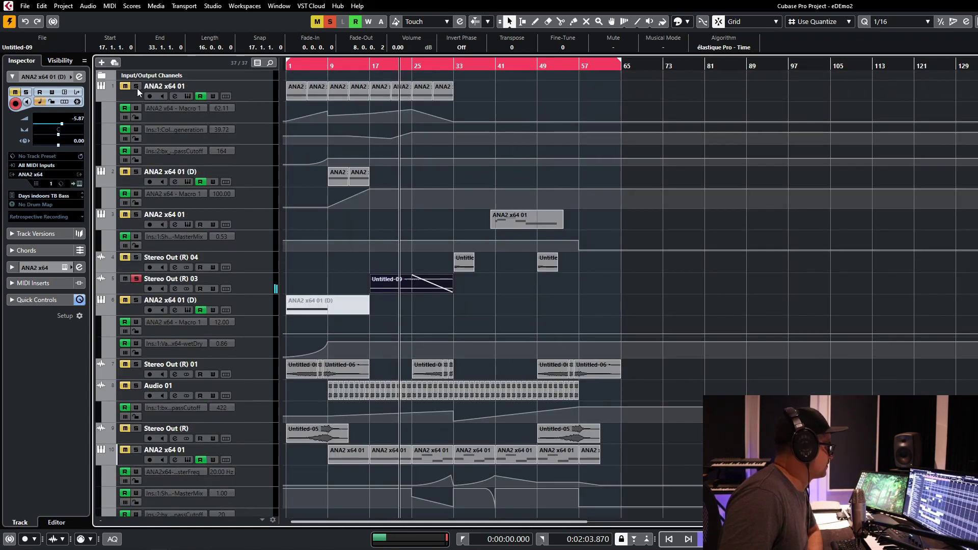
click(422, 77)
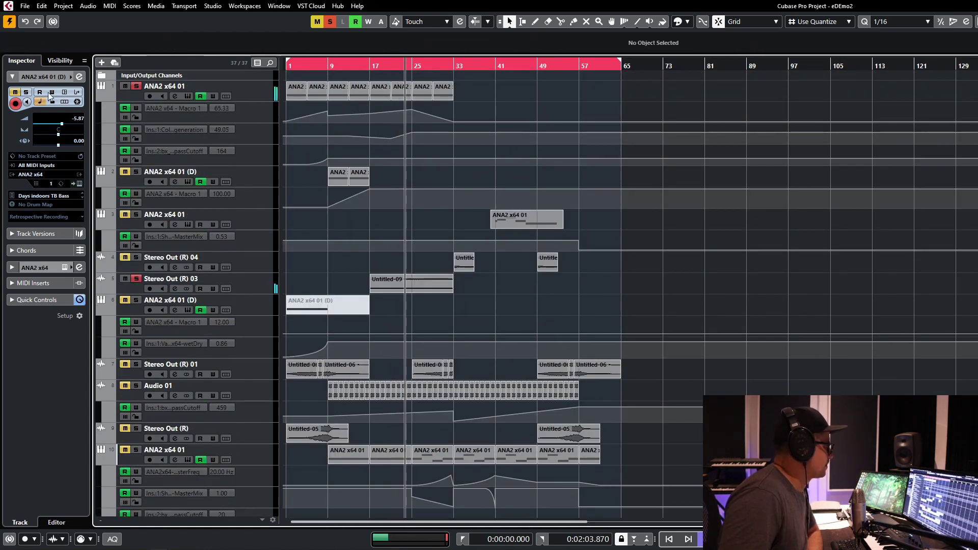
click(331, 23)
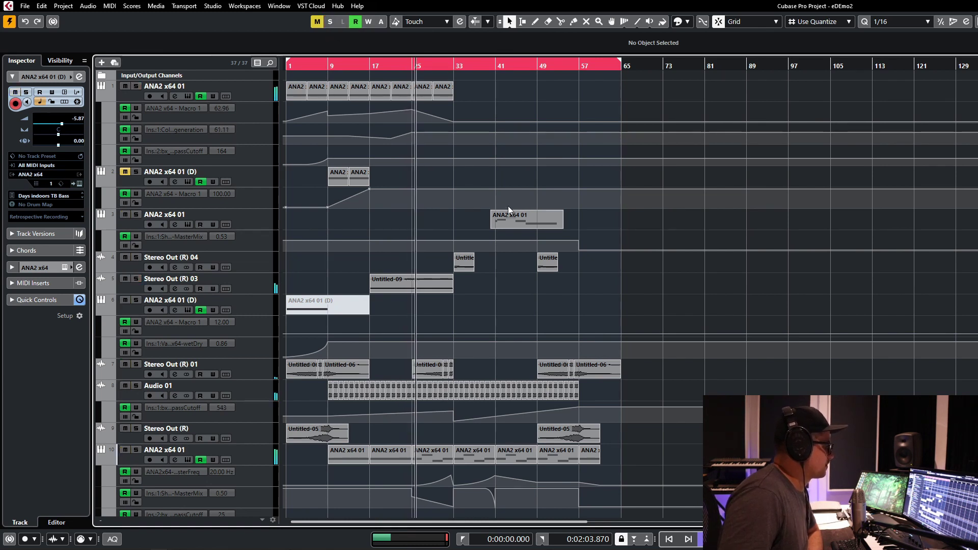
scroll(492, 184, down, 4)
scroll(458, 209, down, 4)
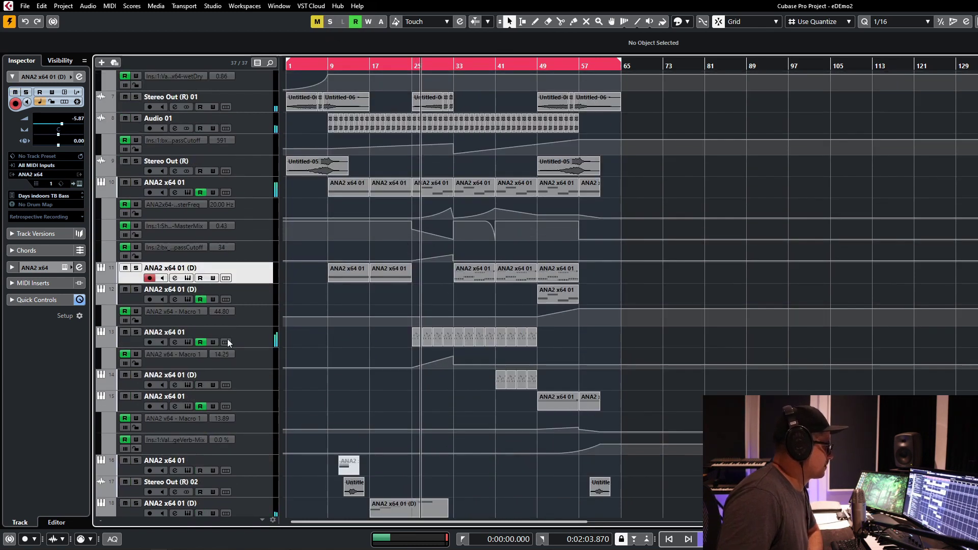
click(135, 333)
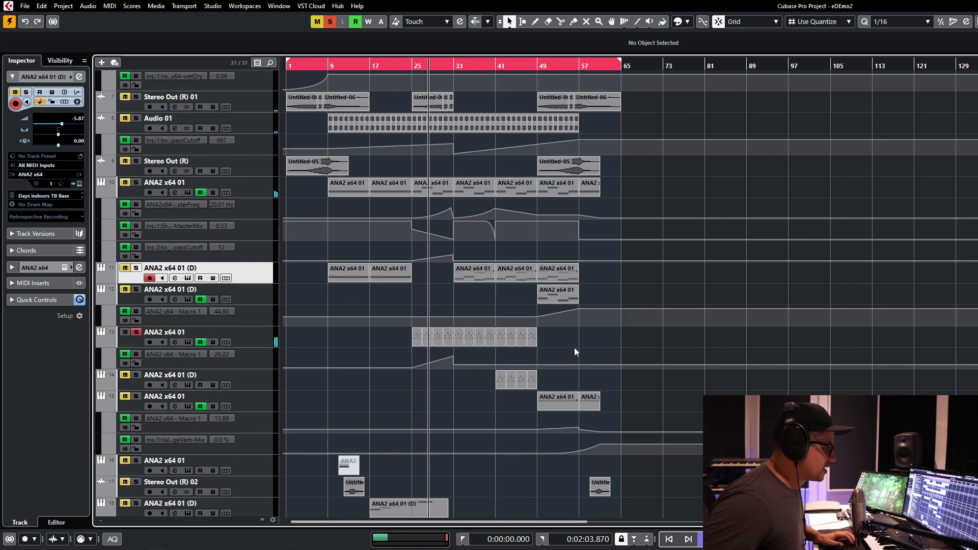
click(189, 343)
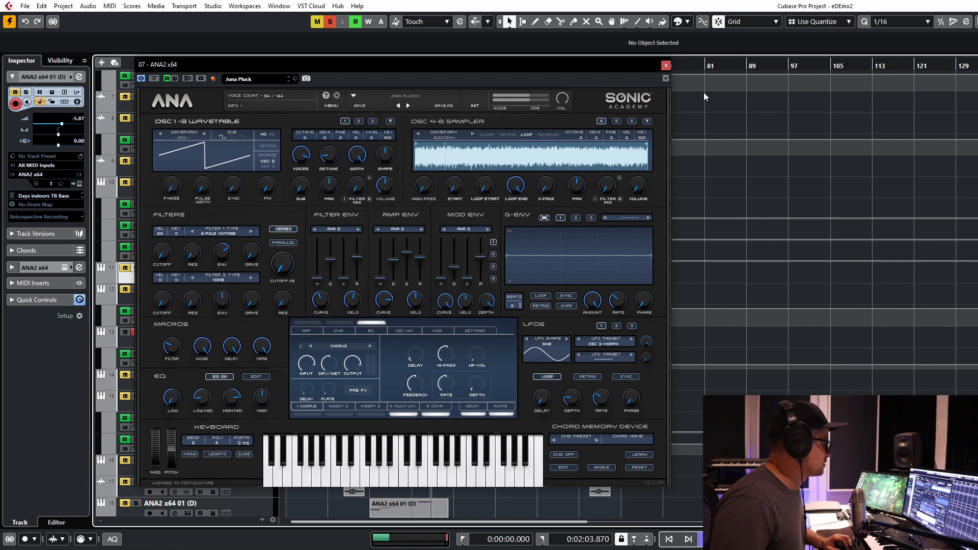
click(666, 66)
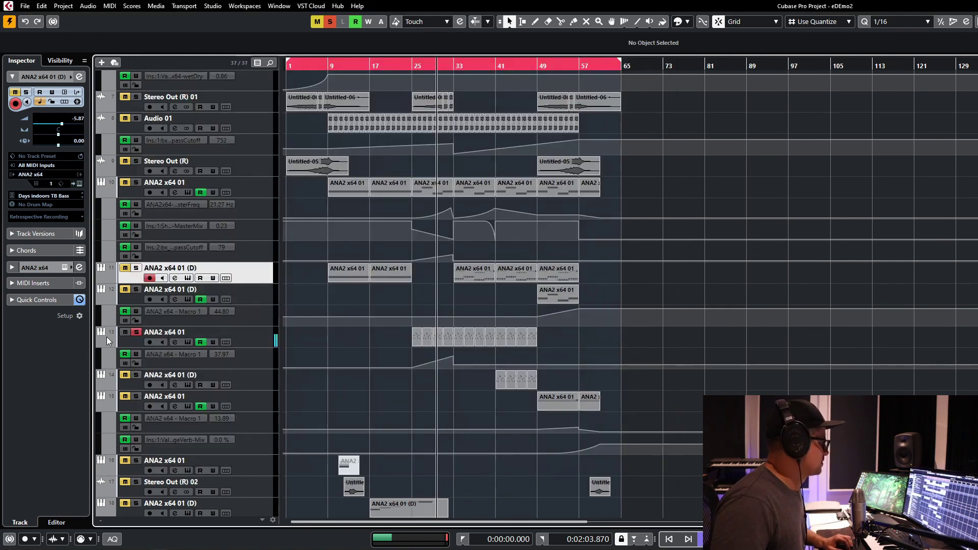
click(134, 331)
click(175, 343)
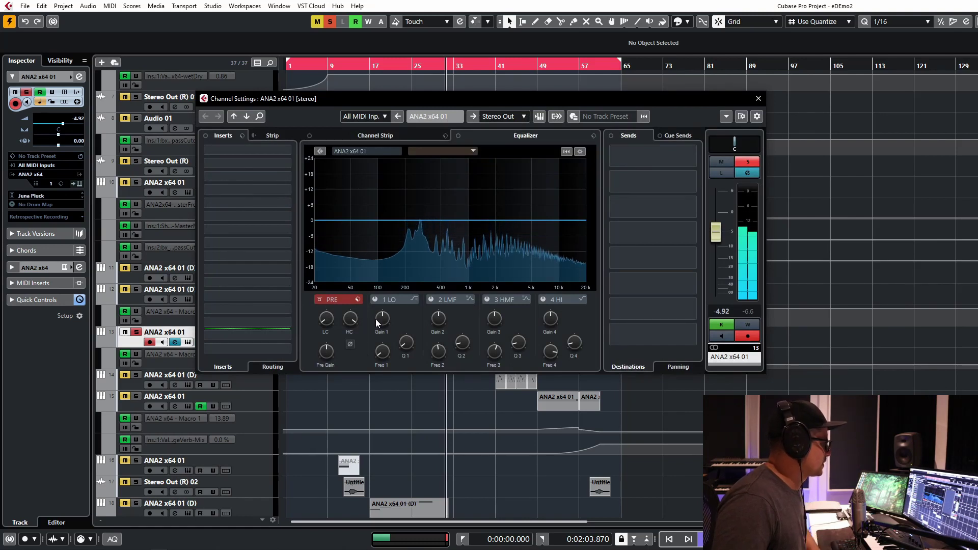
key(Escape)
click(136, 332)
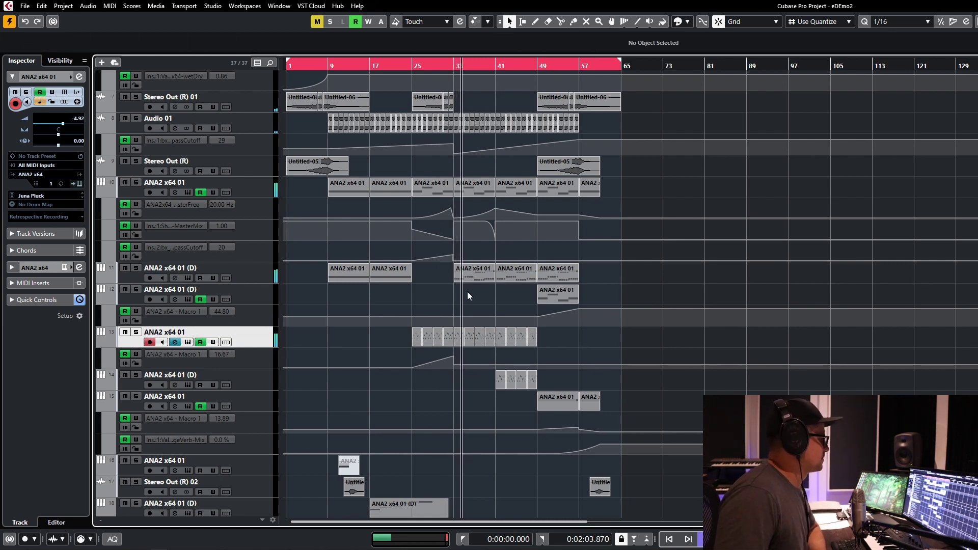
Solo tracks 11 and 13, then open and close track 11's ShaperBox 2 insert and Channel Settings
click(136, 268)
click(136, 332)
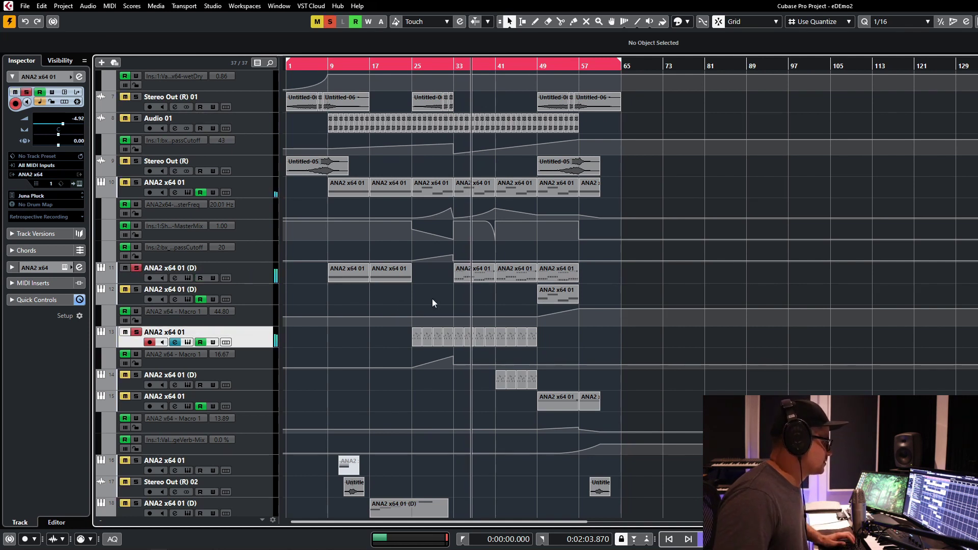
click(175, 278)
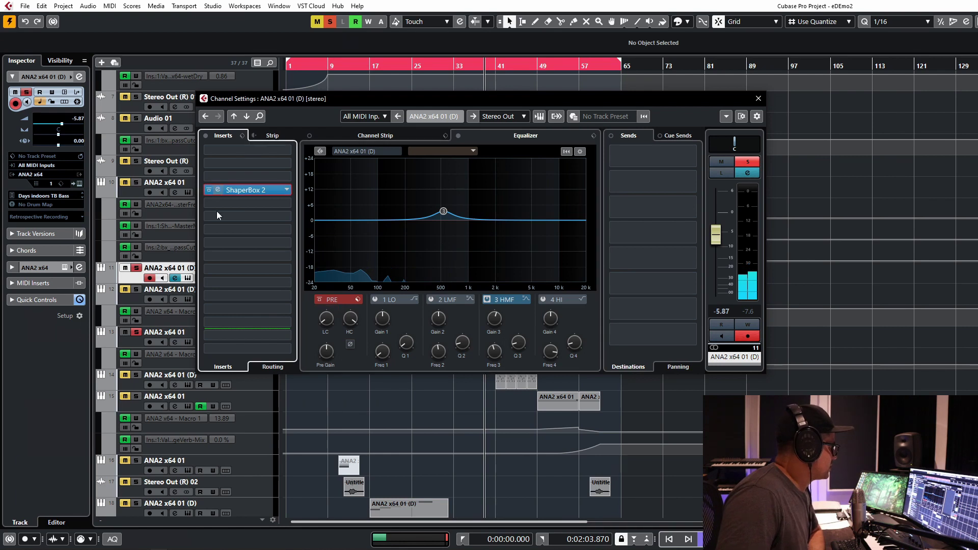
click(218, 190)
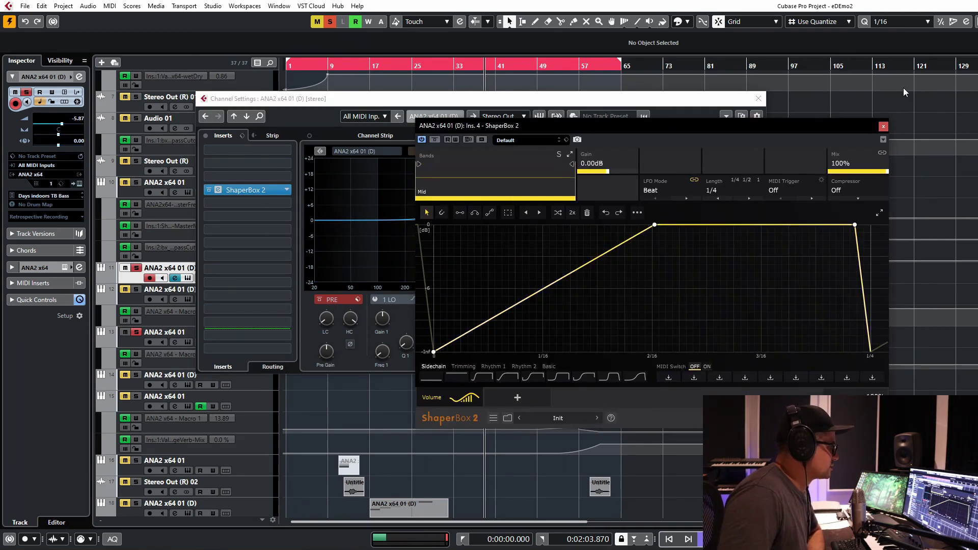
click(884, 126)
click(759, 99)
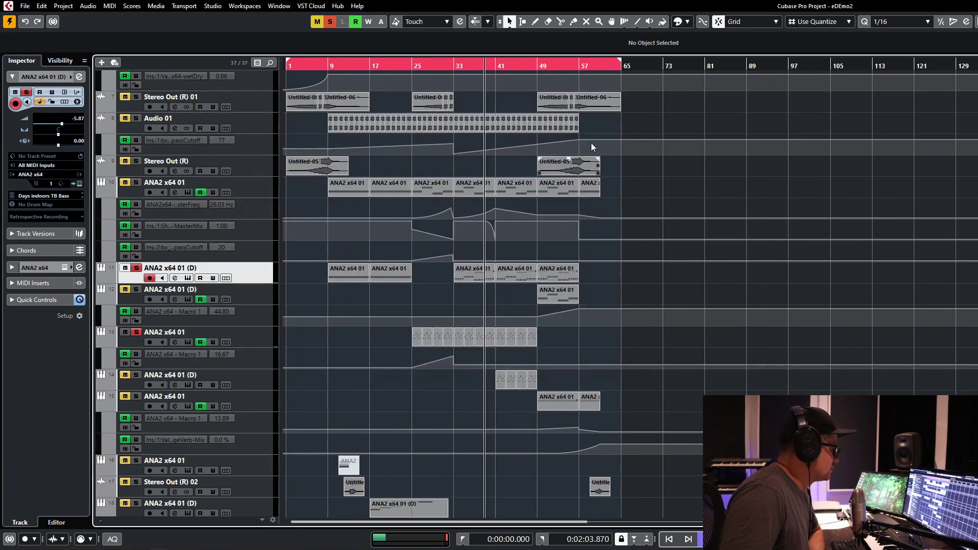
Clear all solos, then solo tracks 10 and 13 while replaying from bar 33
click(136, 320)
click(331, 21)
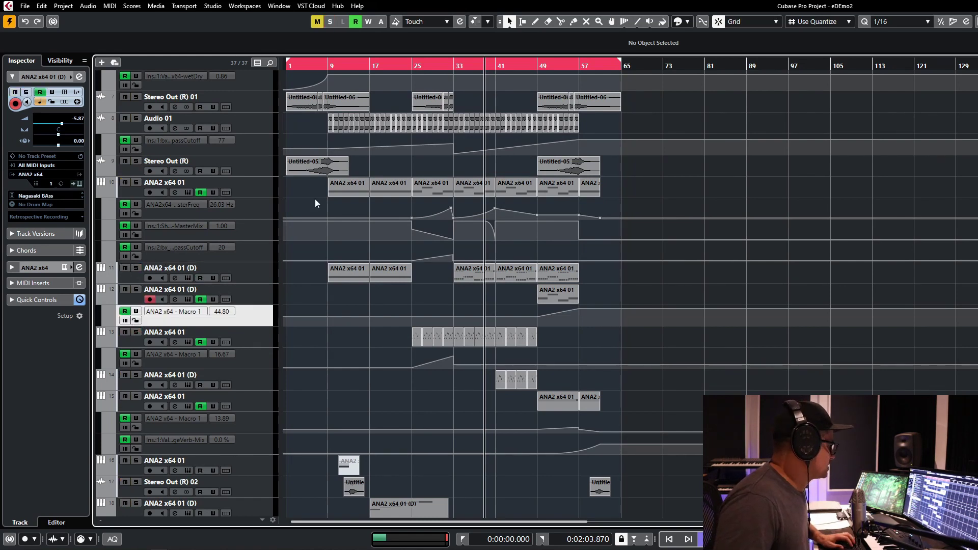
click(137, 182)
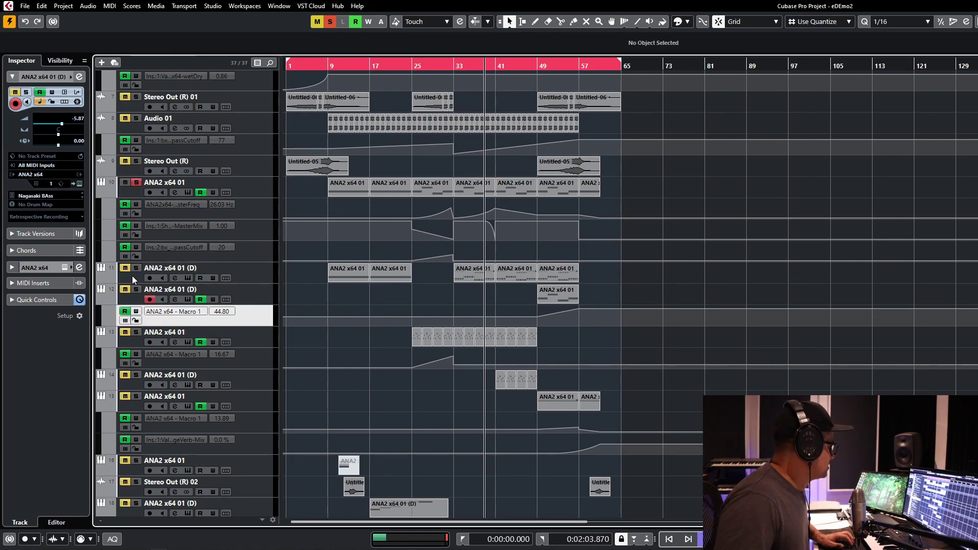
click(451, 66)
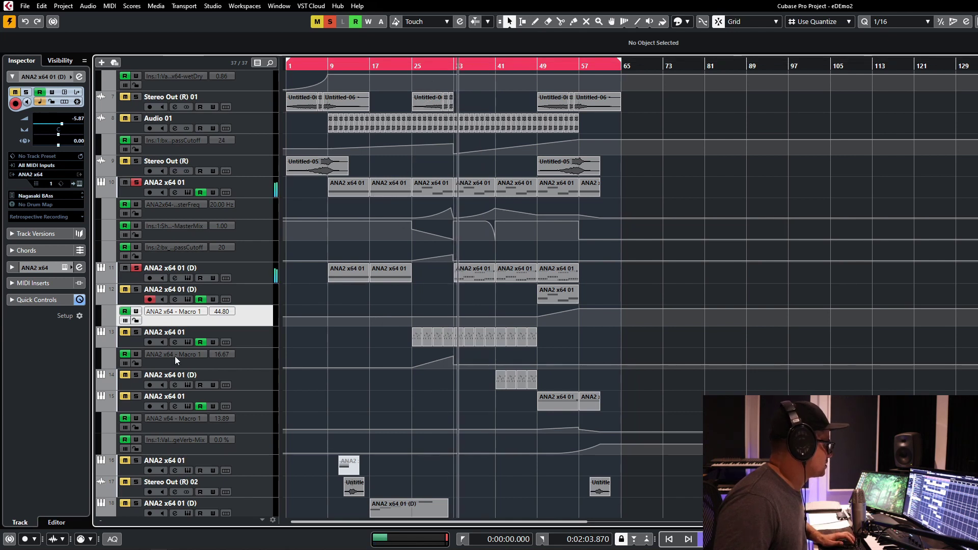
click(136, 332)
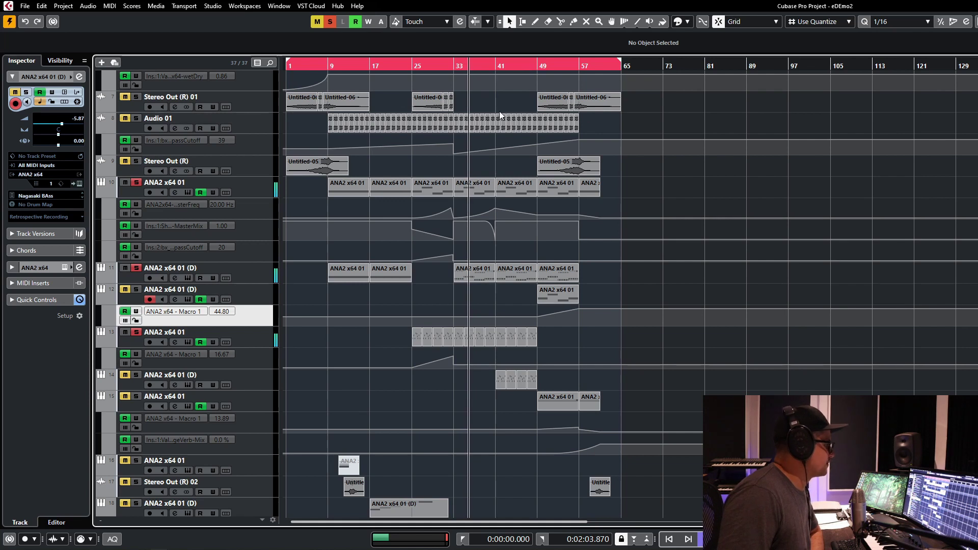
scroll(541, 334, down, 4)
scroll(412, 221, down, 4)
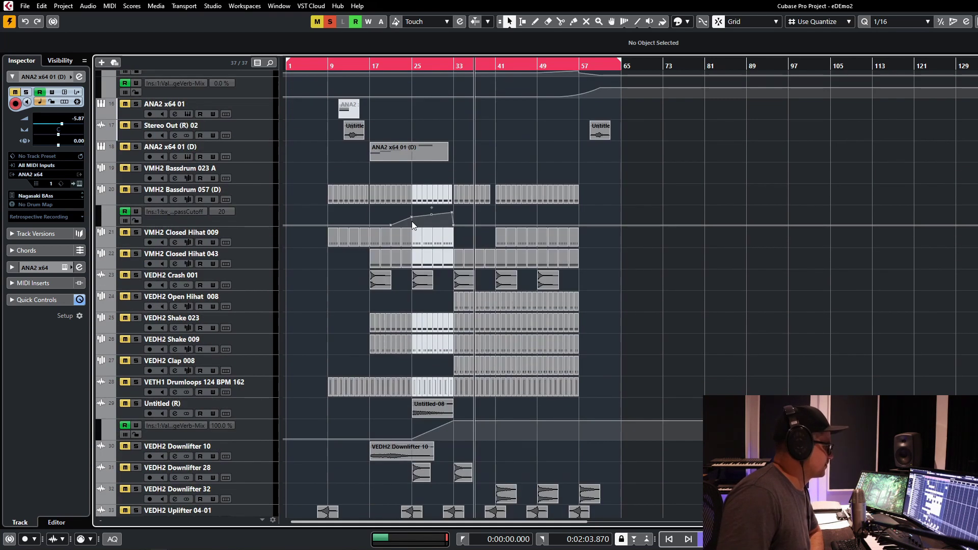
scroll(411, 221, up, 8)
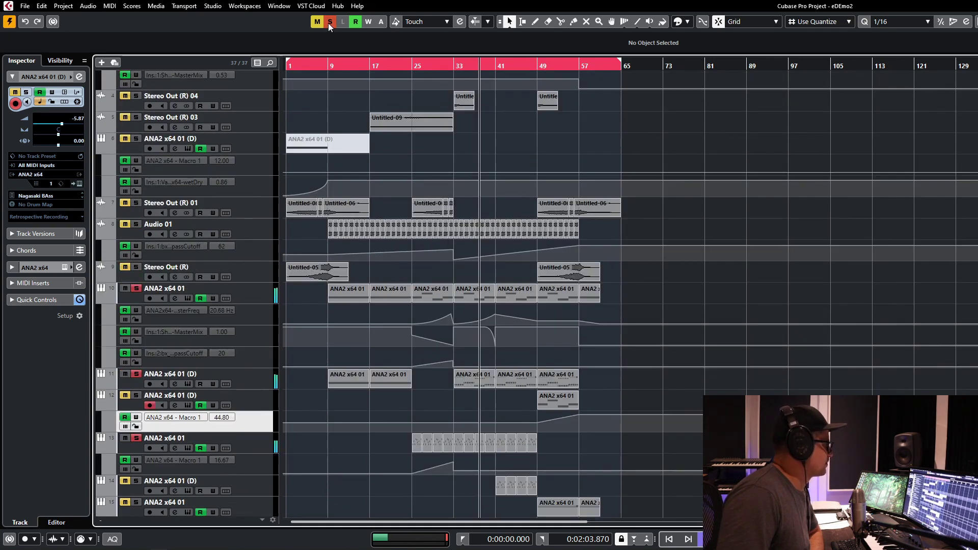
Clear solos again and solo ANA2 tracks 3, 10, 13, 12 and 15 in turn
click(330, 22)
scroll(494, 112, up, 3)
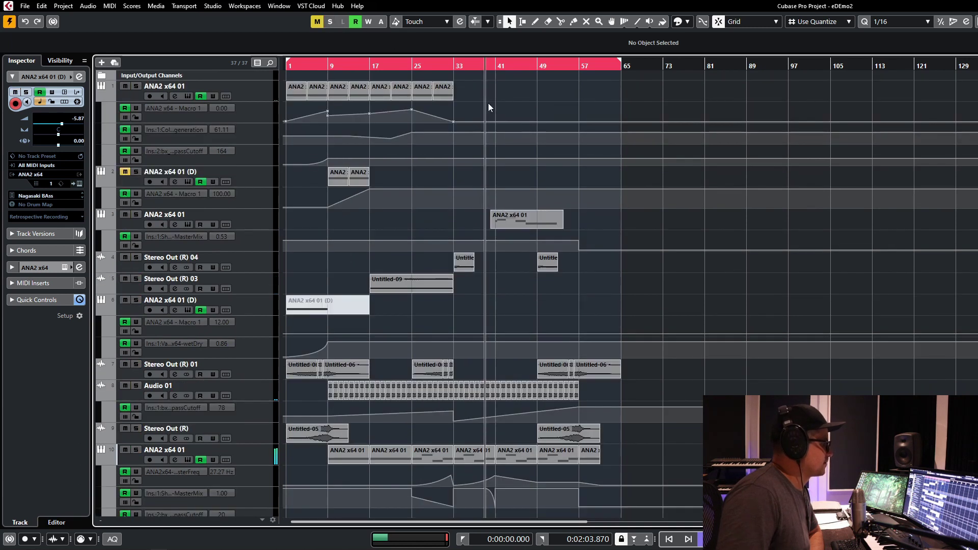
click(140, 214)
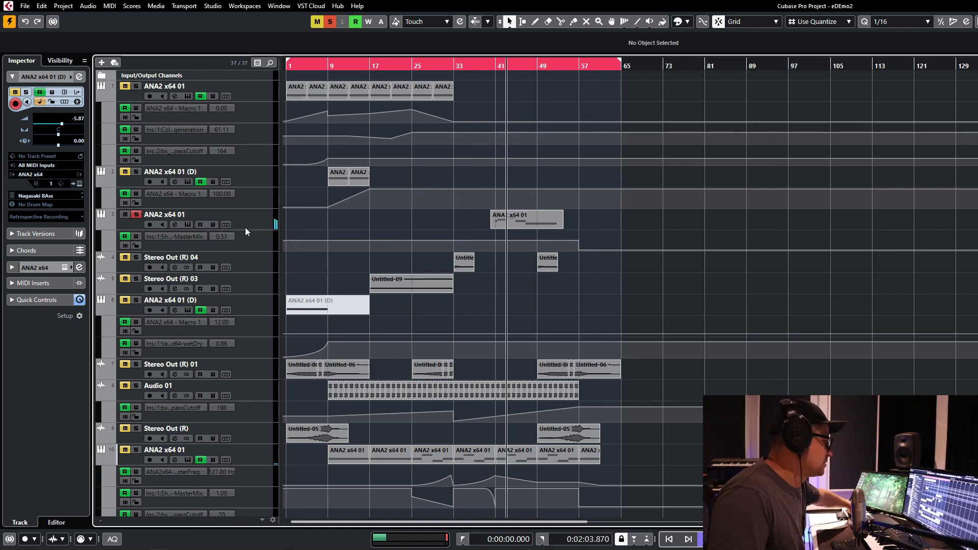
click(136, 451)
scroll(319, 387, down, 5)
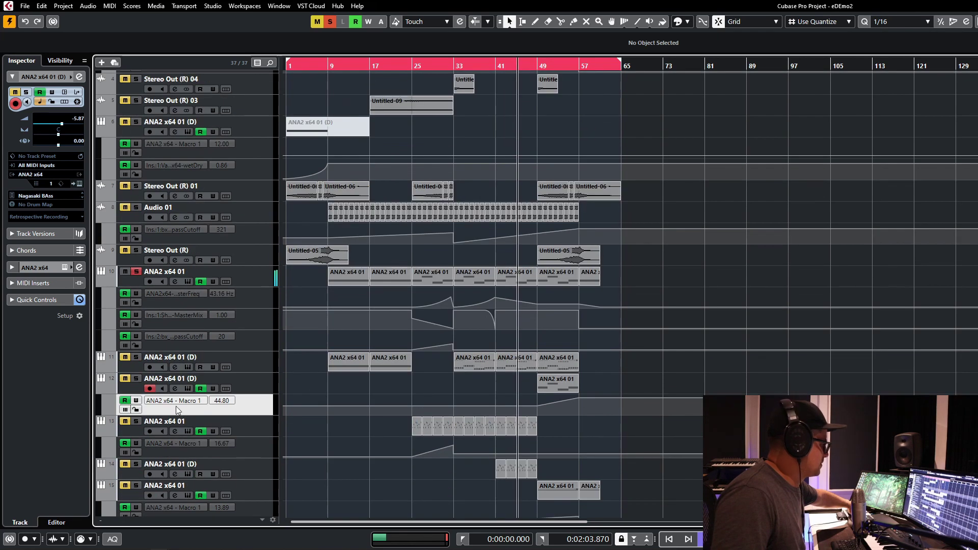
click(137, 422)
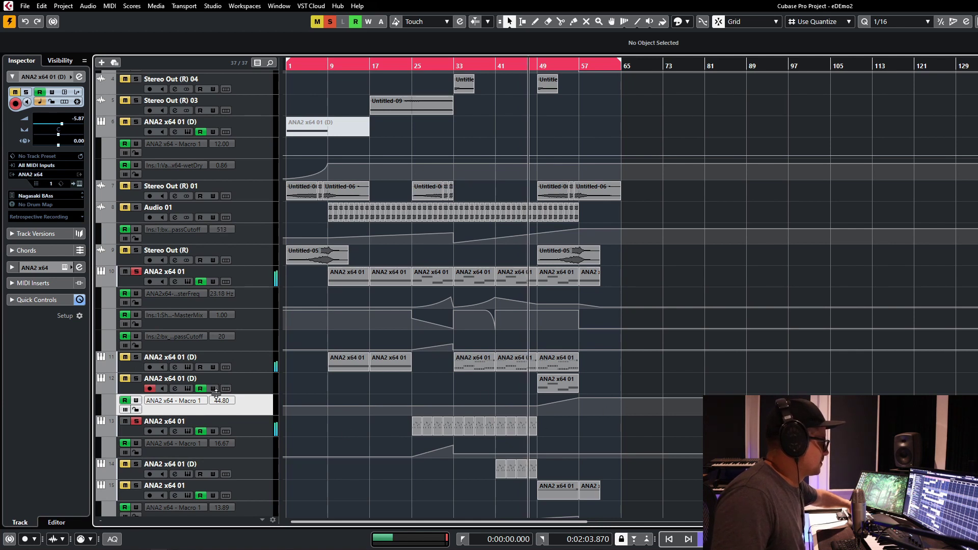
click(136, 379)
scroll(615, 361, down, 3)
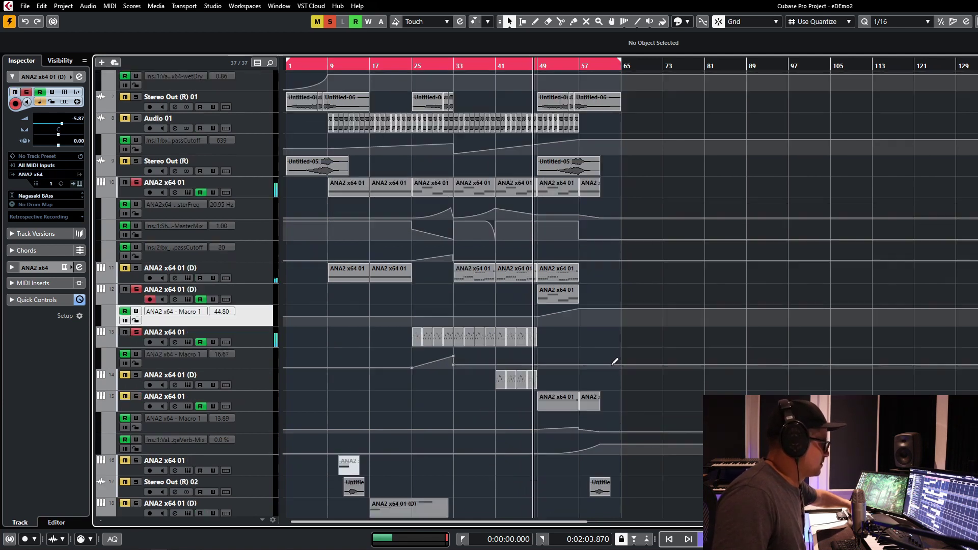
scroll(616, 361, down, 3)
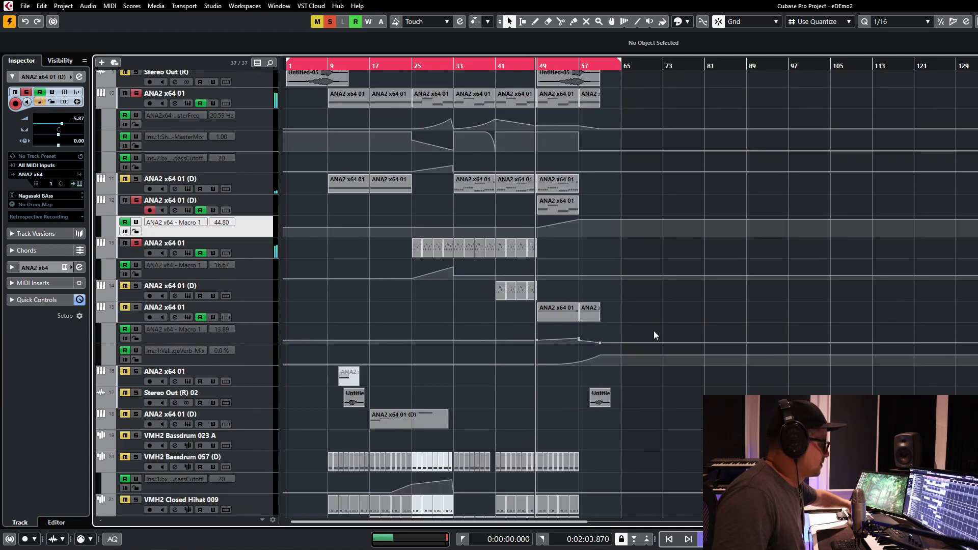
click(136, 308)
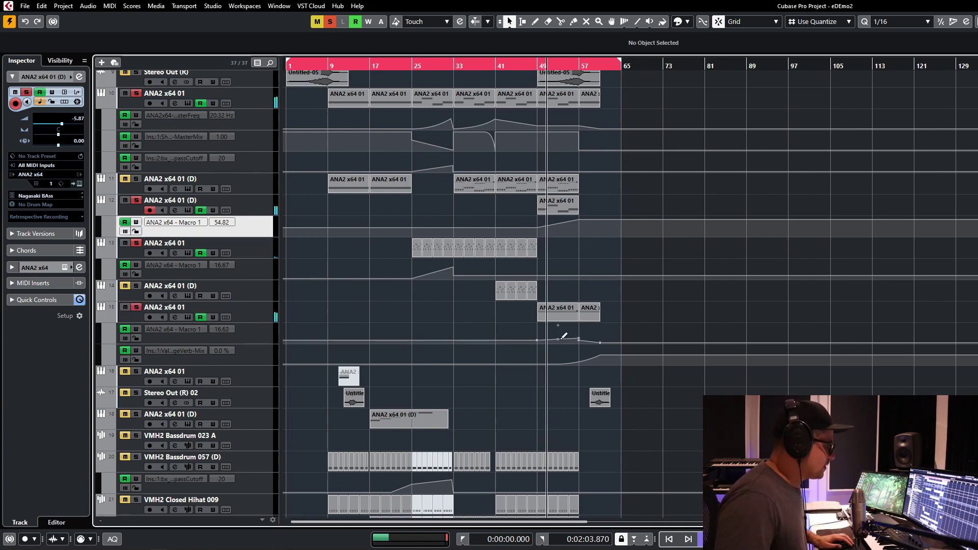
Loop track 15's bar-49 event, compare track 12 with and without solo, then clear all solos
click(561, 316)
key(p)
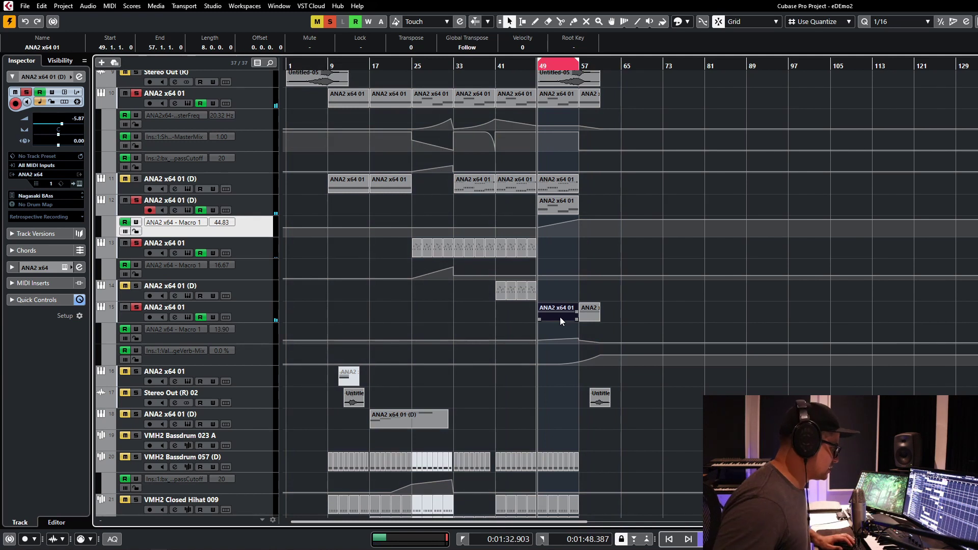
click(136, 201)
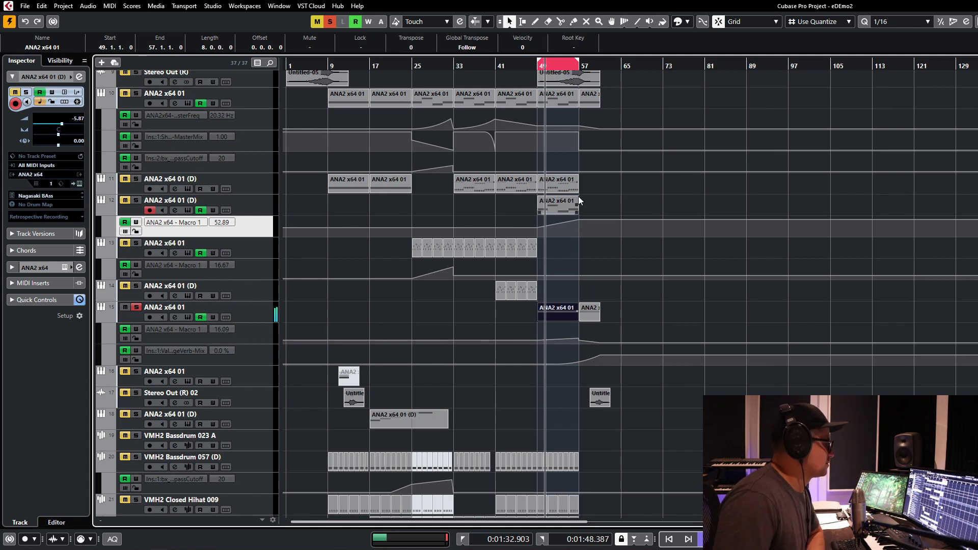
click(136, 200)
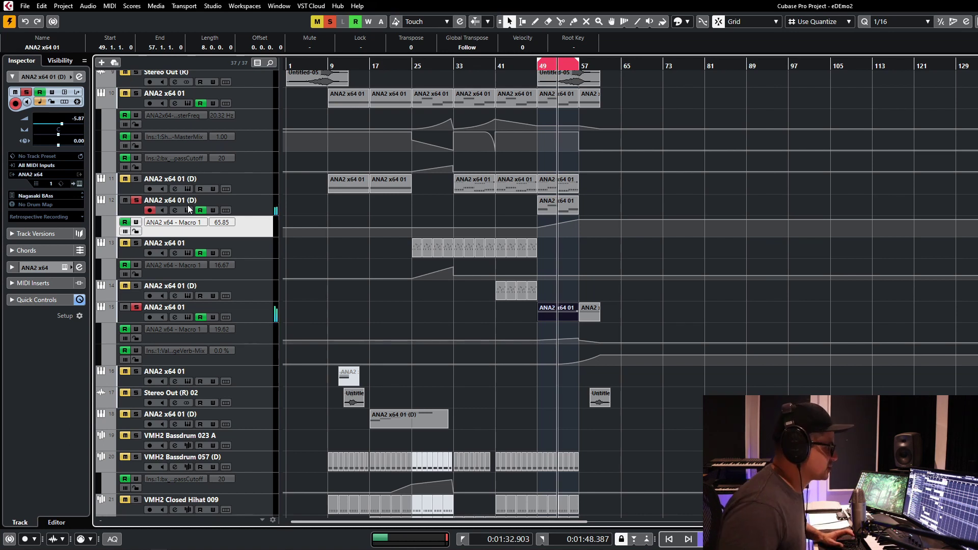
click(607, 199)
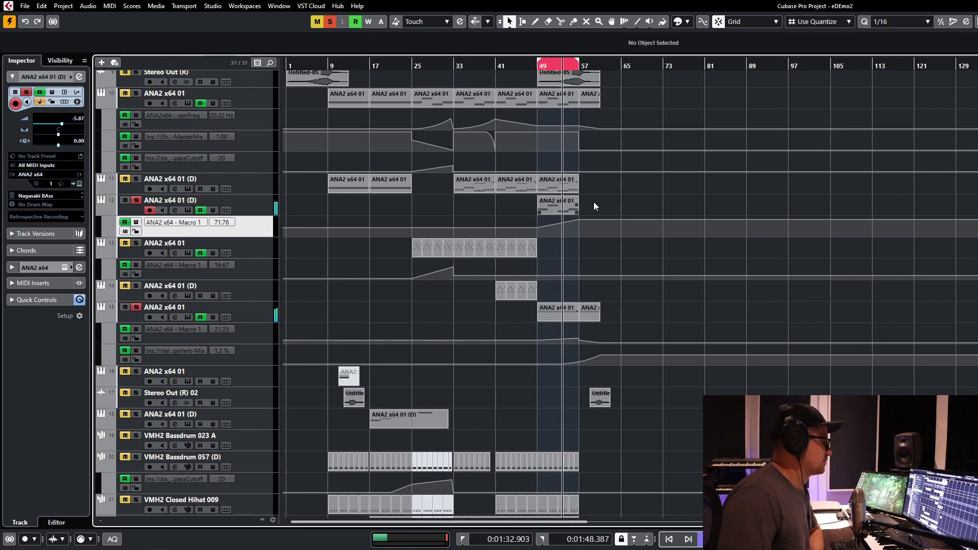
click(330, 19)
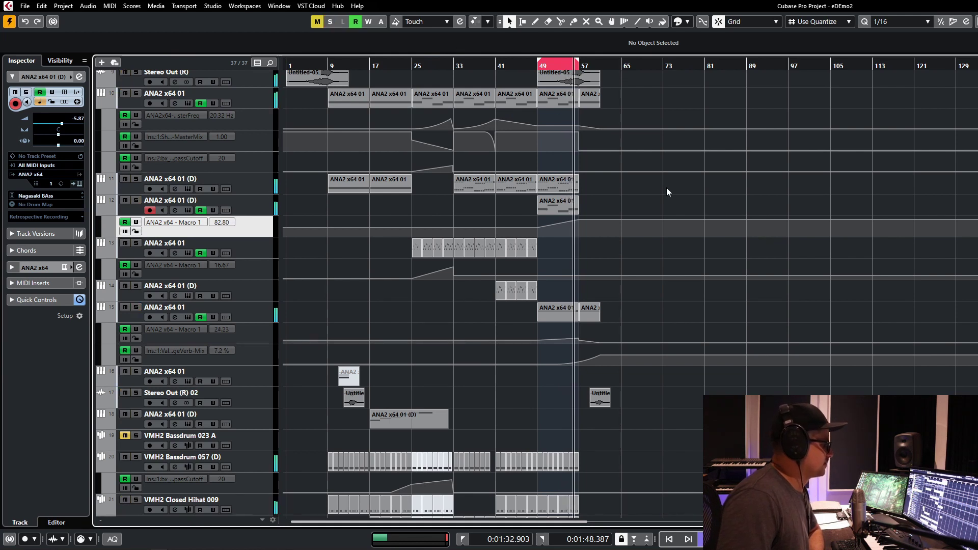
Move the cycle range to run from just before bar 57 to bar 73
drag(583, 63, 668, 62)
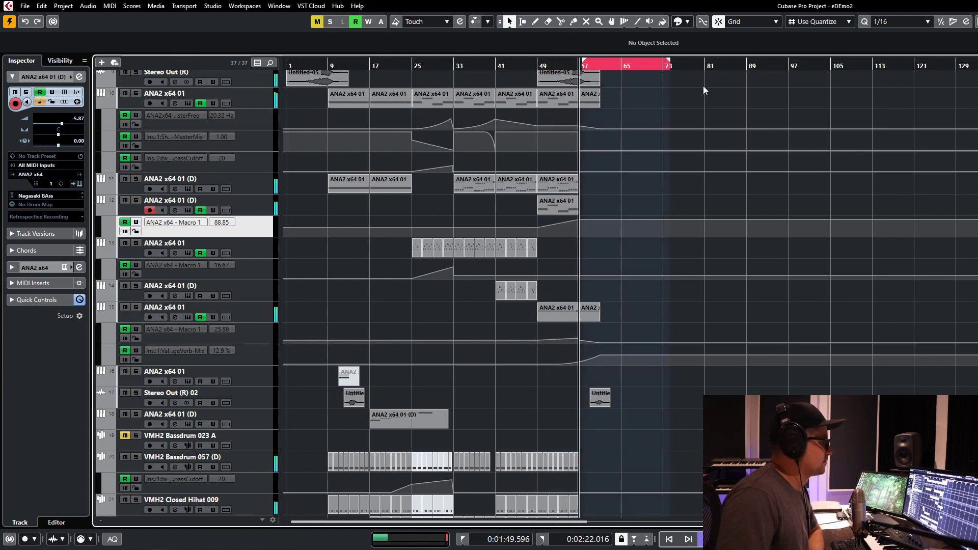
scroll(683, 128, down, 8)
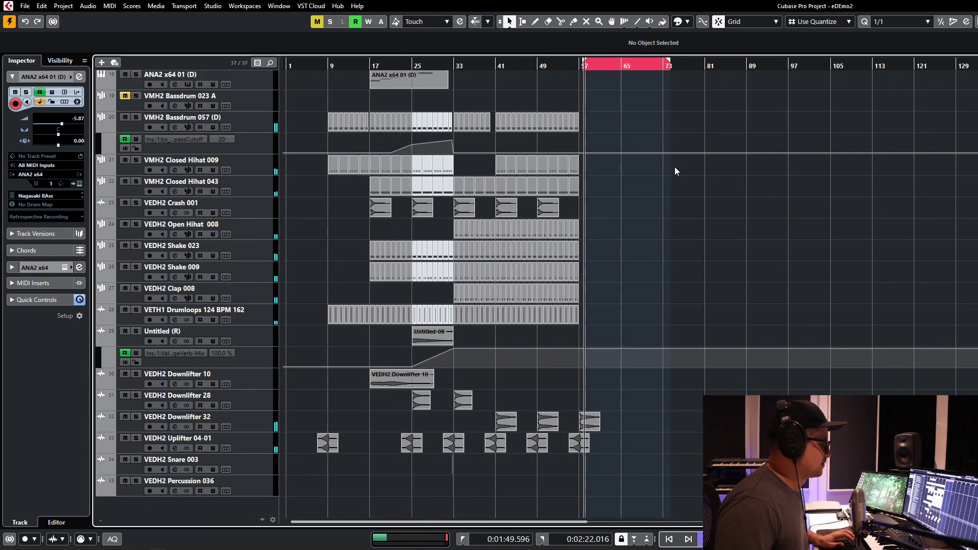
scroll(674, 283, up, 20)
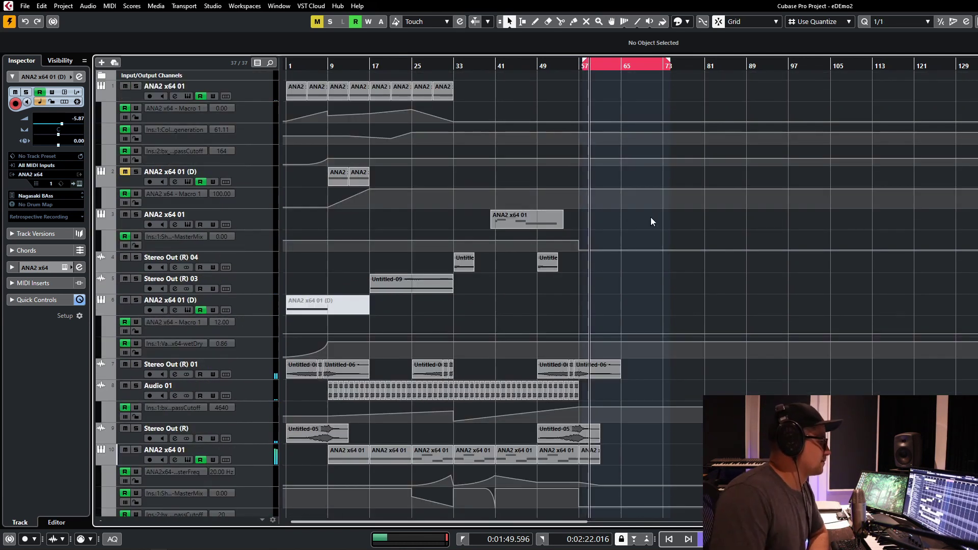
drag(585, 62, 576, 63)
scroll(604, 133, down, 15)
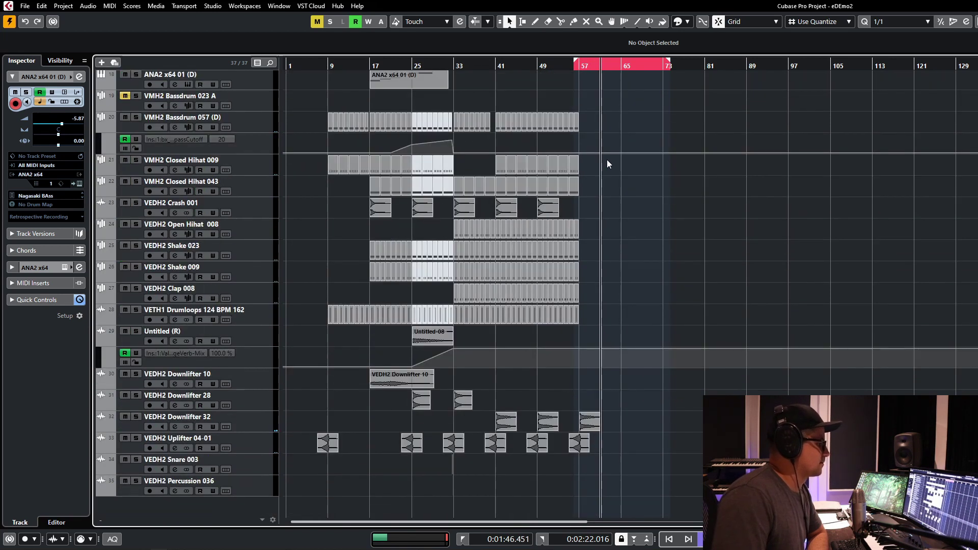